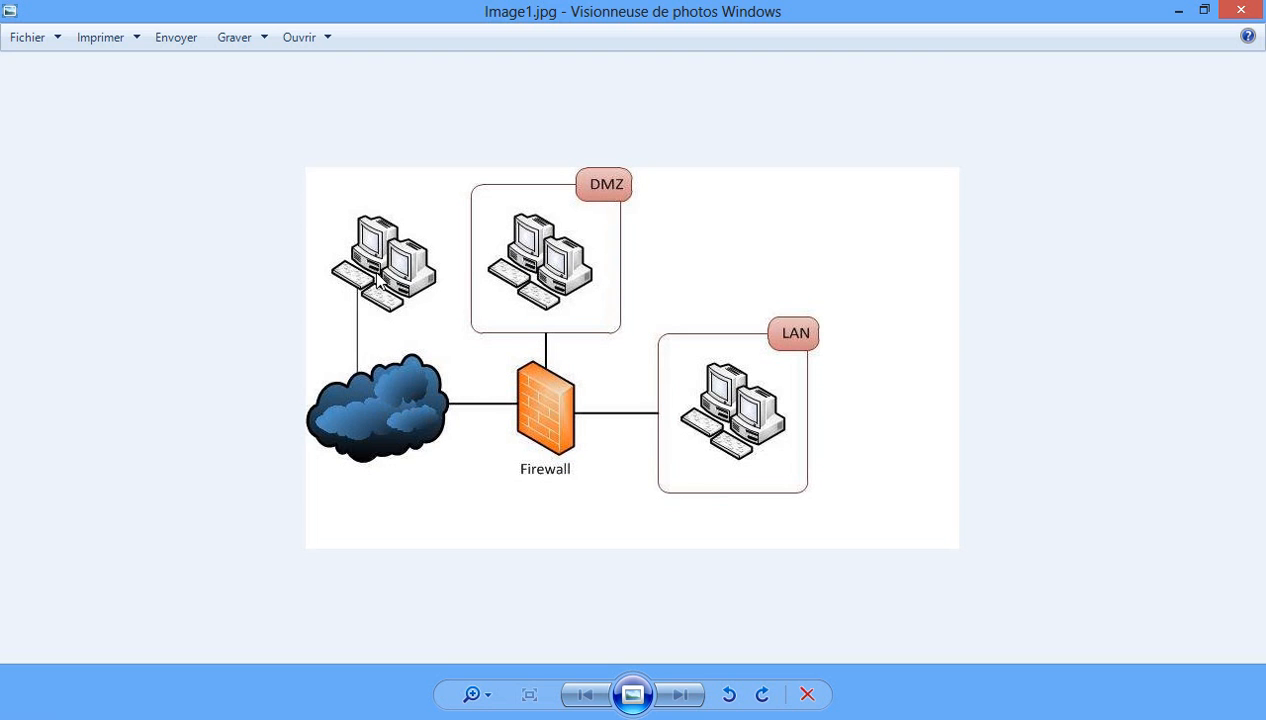
Minimize the Image1.jpg firewall/DMZ/LAN diagram in Windows Photo Viewer.
click(1175, 12)
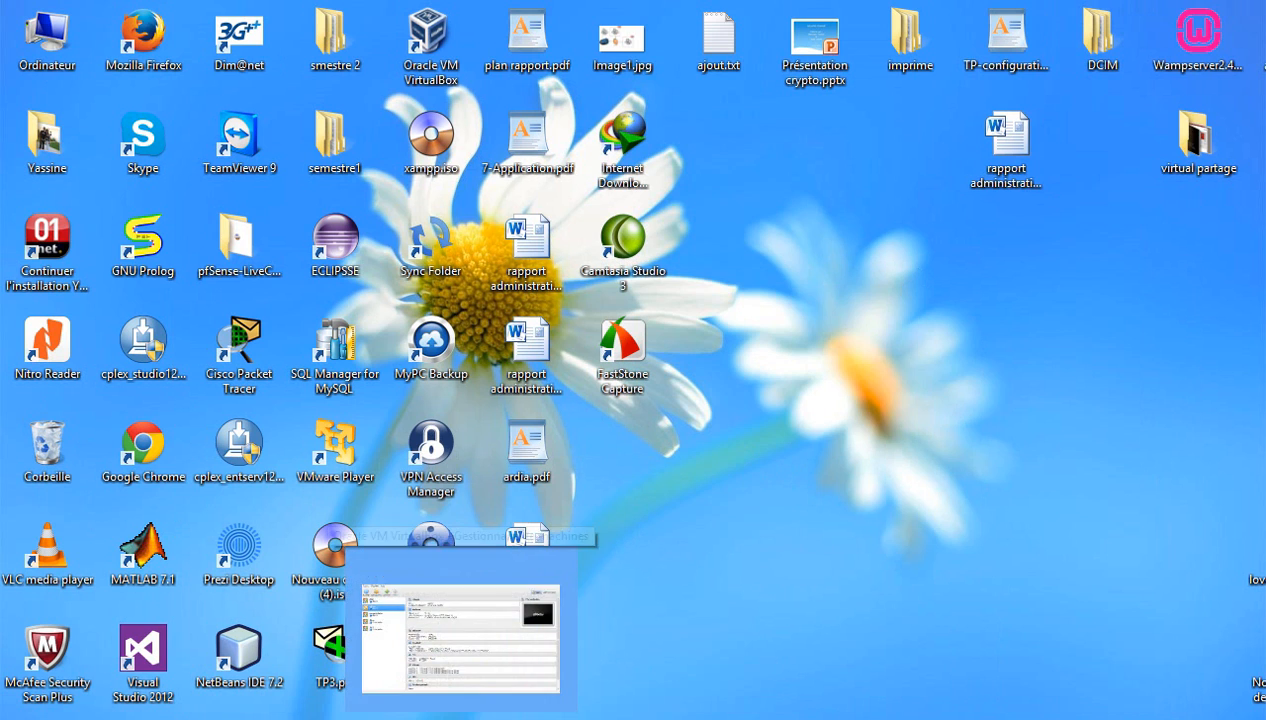
Restore VirtualBox Manager, review the DMZ, pfsens and reseau interne details, and bring up pfsens's actions.
click(461, 718)
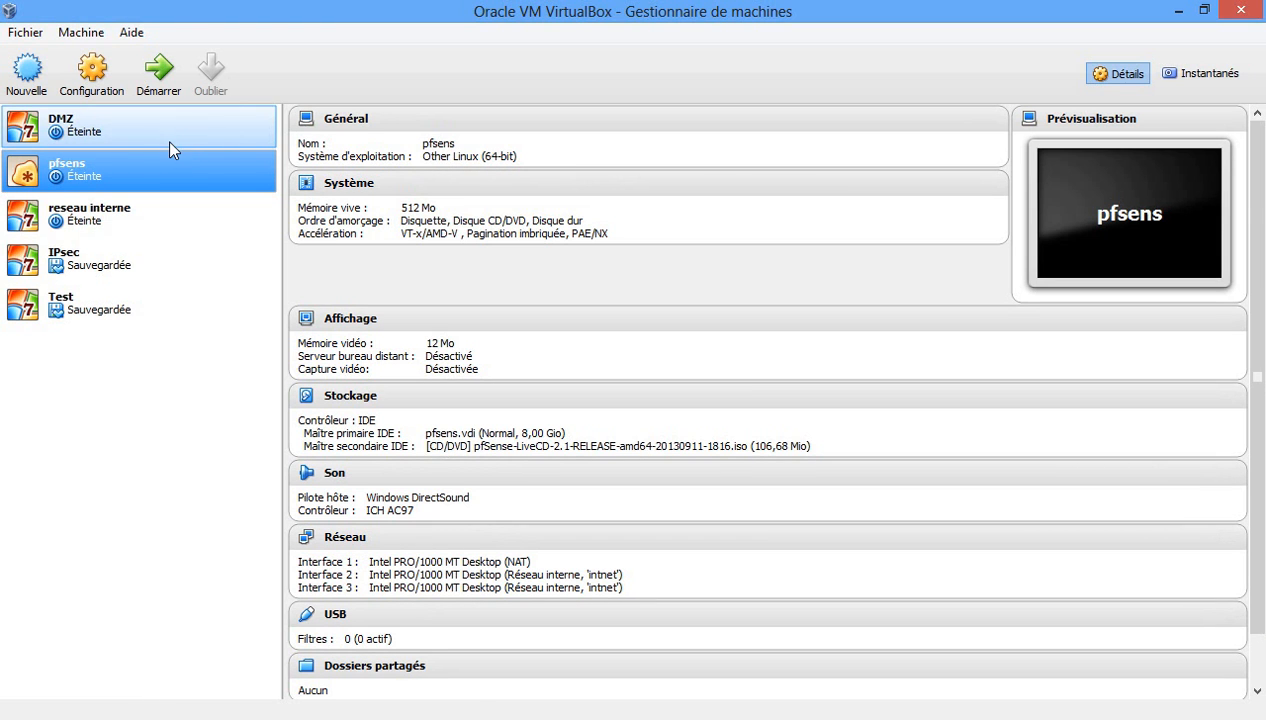
click(70, 136)
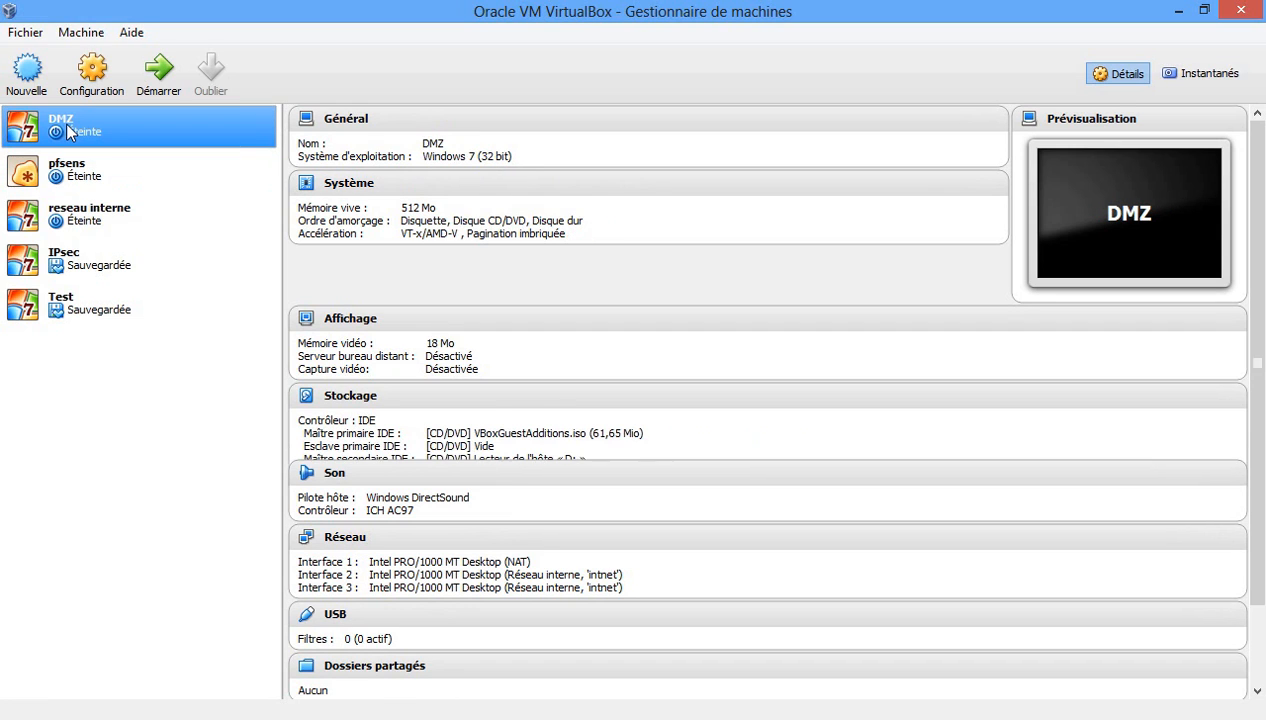
click(71, 166)
click(72, 216)
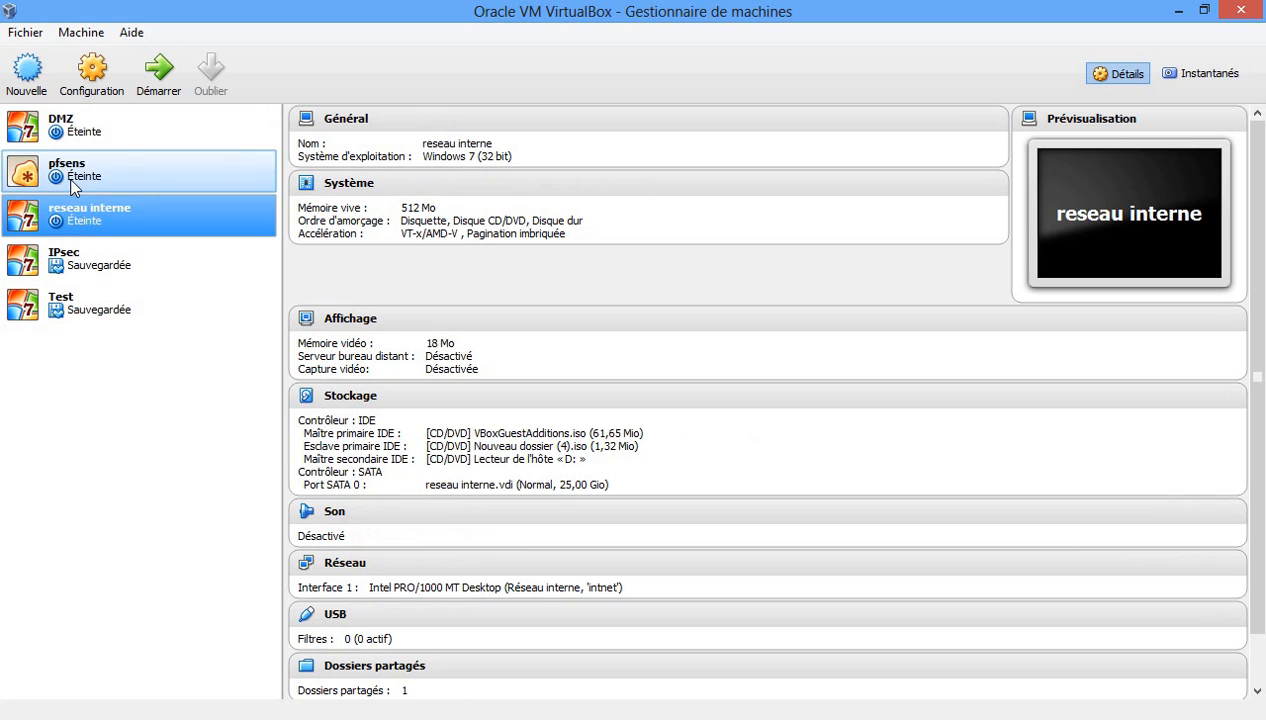
click(70, 176)
right_click(70, 178)
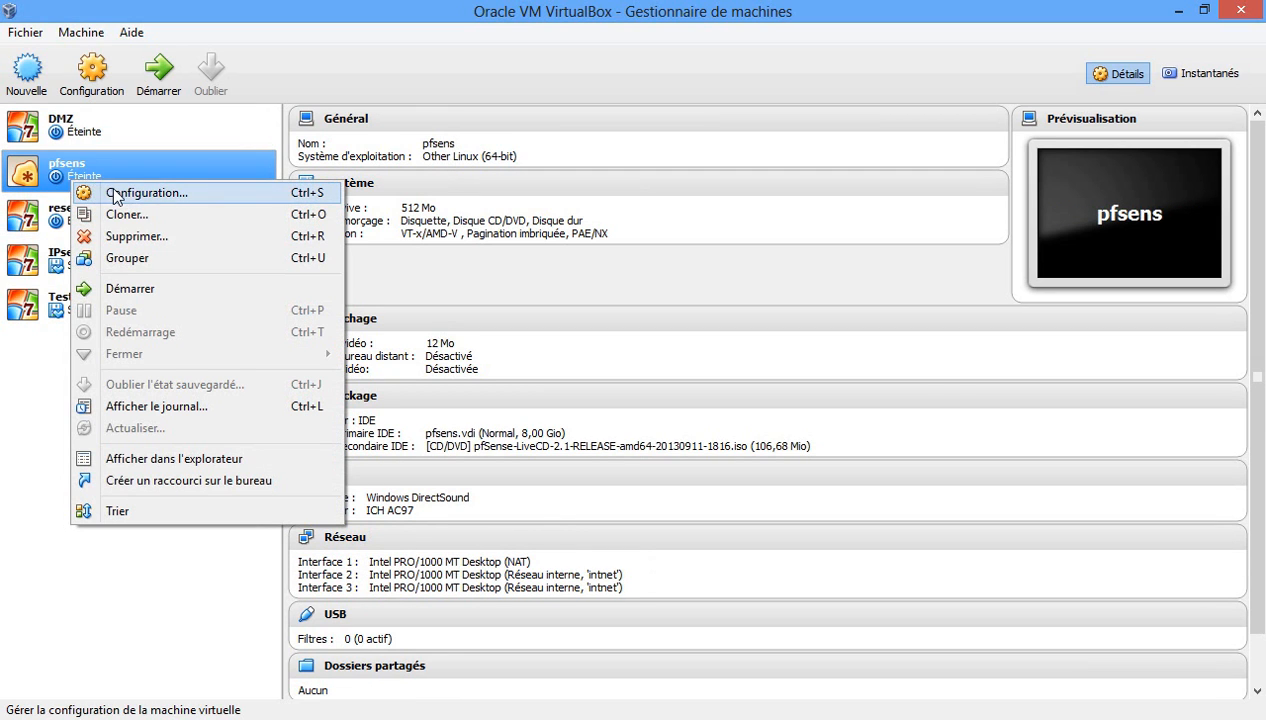
click(112, 190)
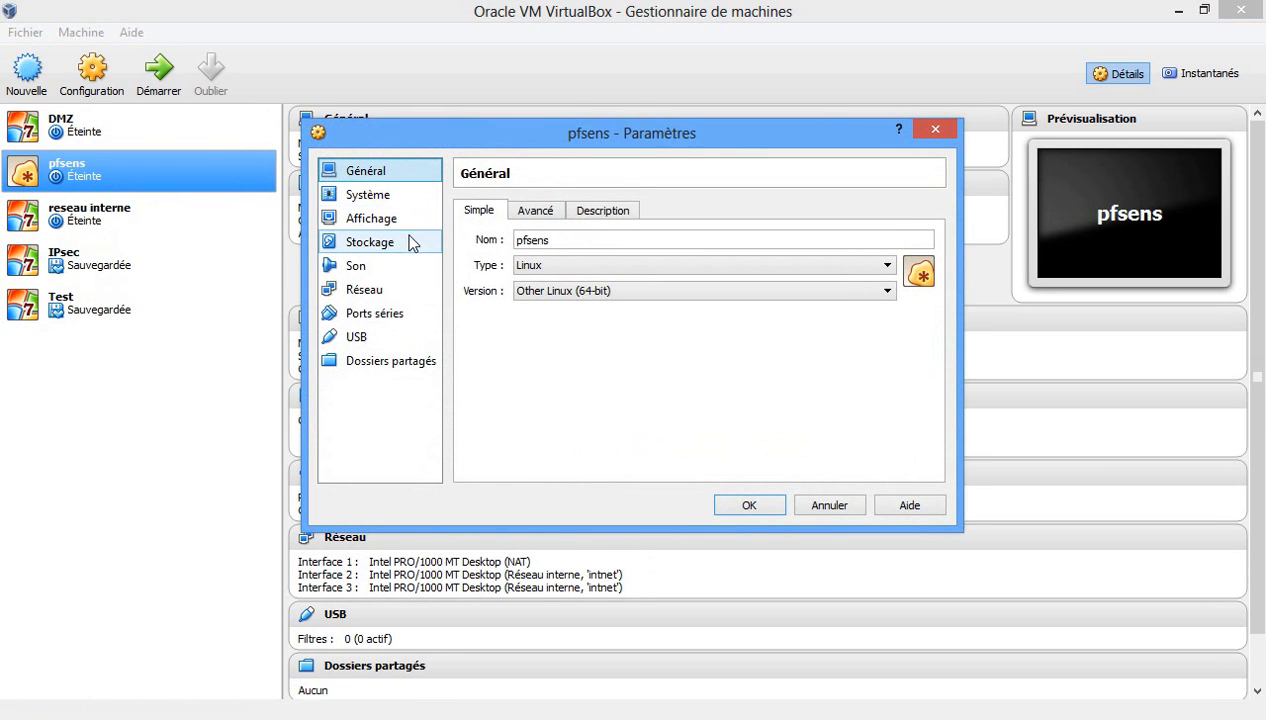
click(388, 291)
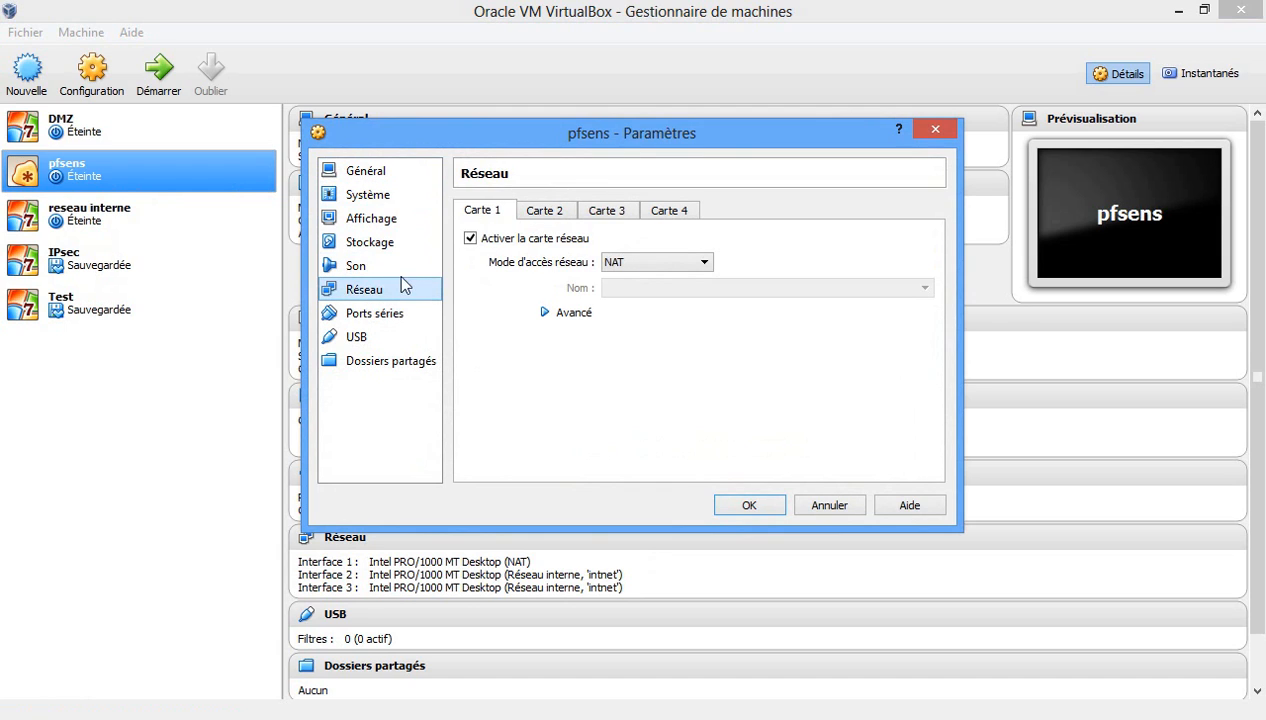
click(532, 210)
click(588, 211)
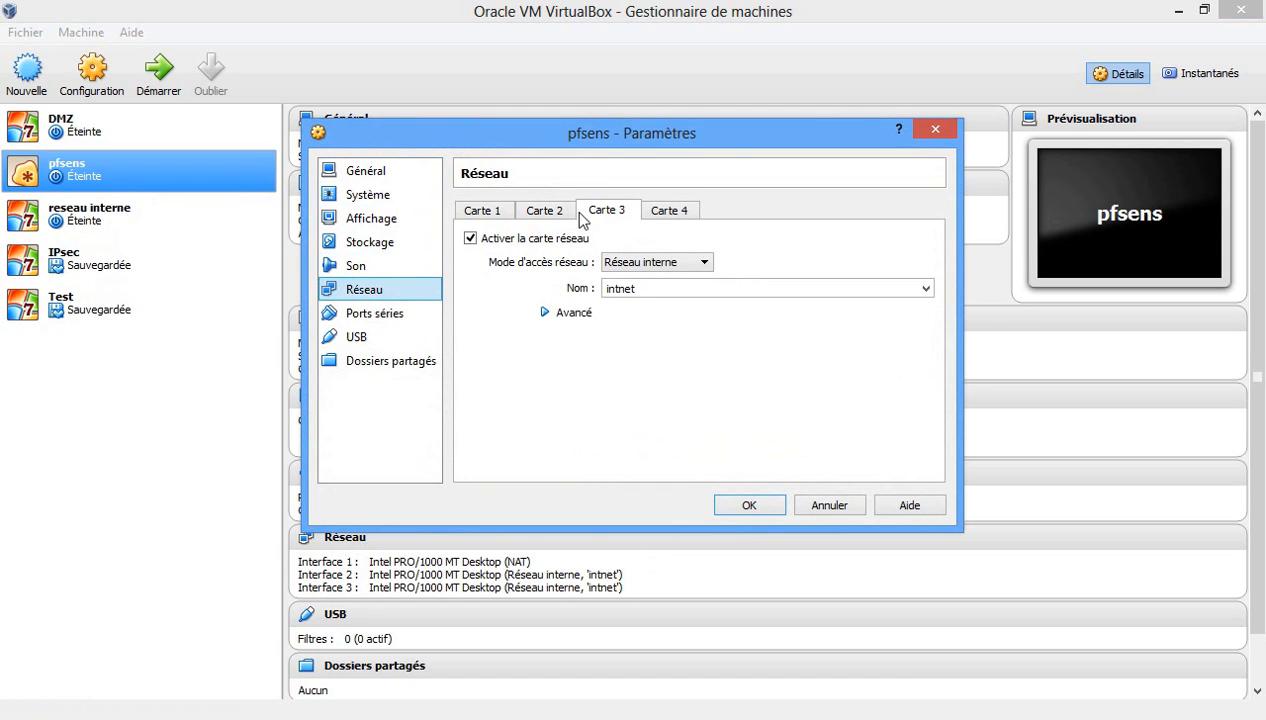
click(486, 214)
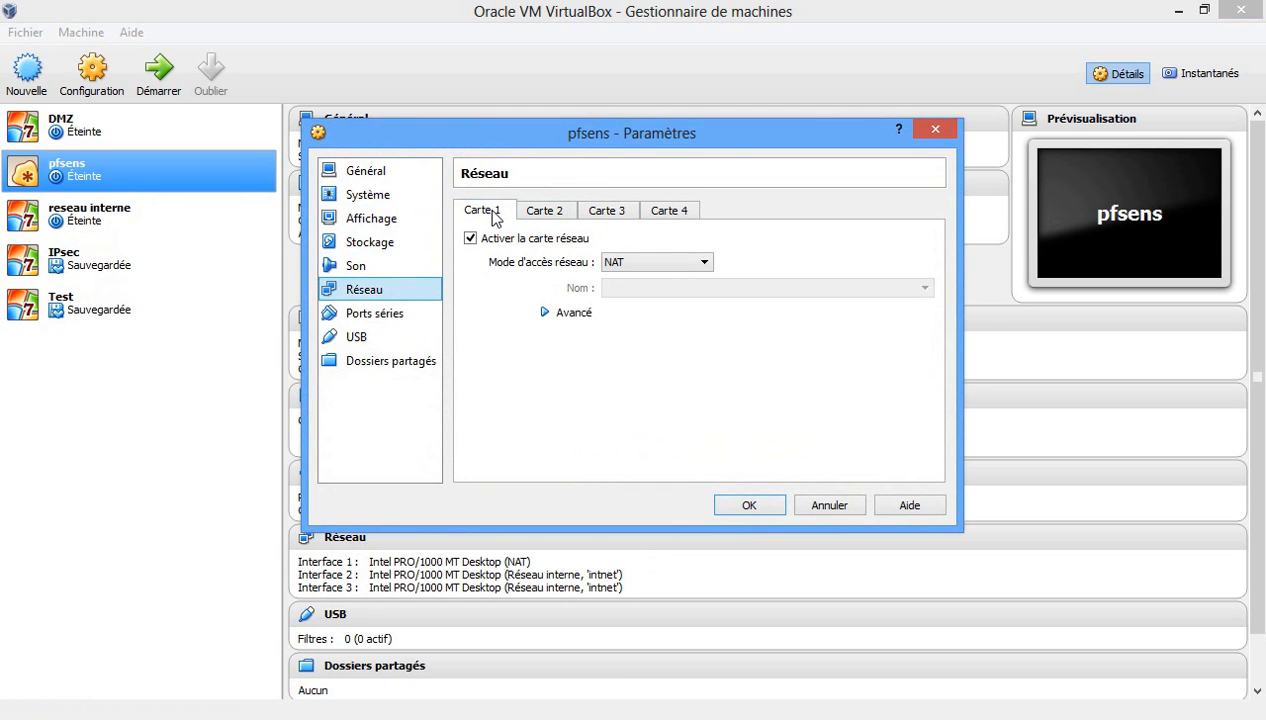
click(687, 264)
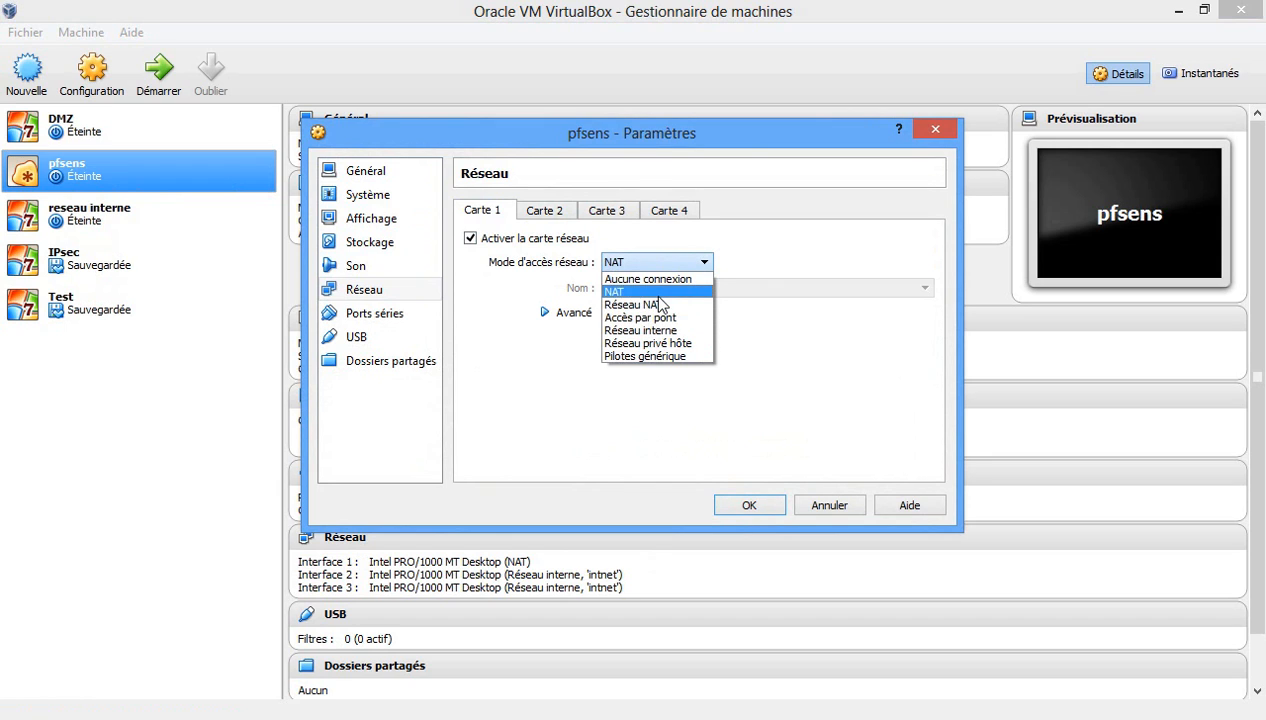
click(655, 292)
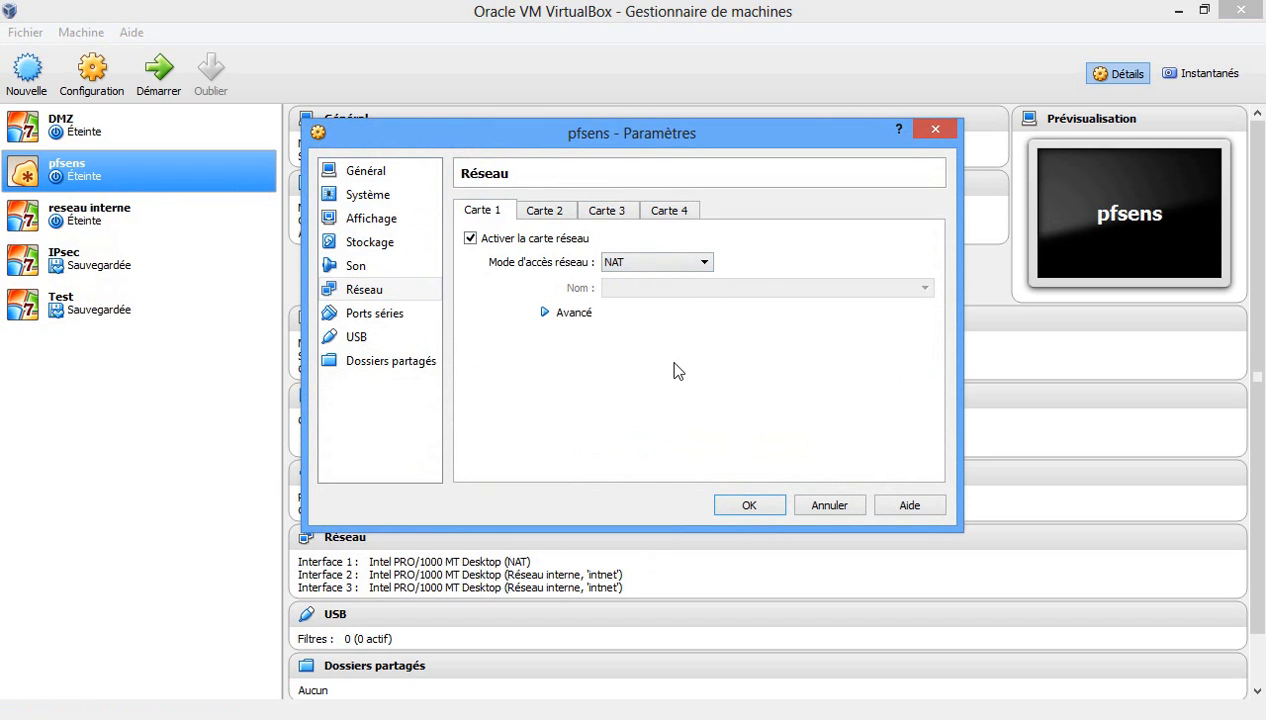
click(546, 211)
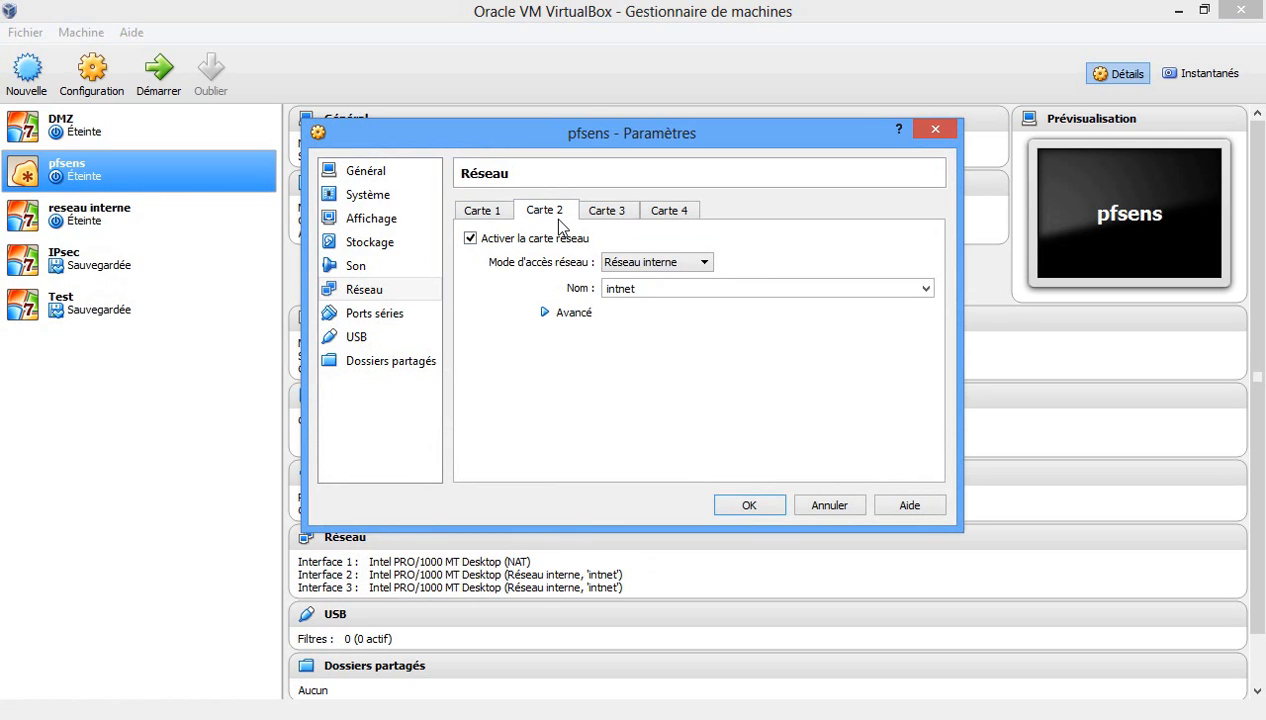
click(709, 264)
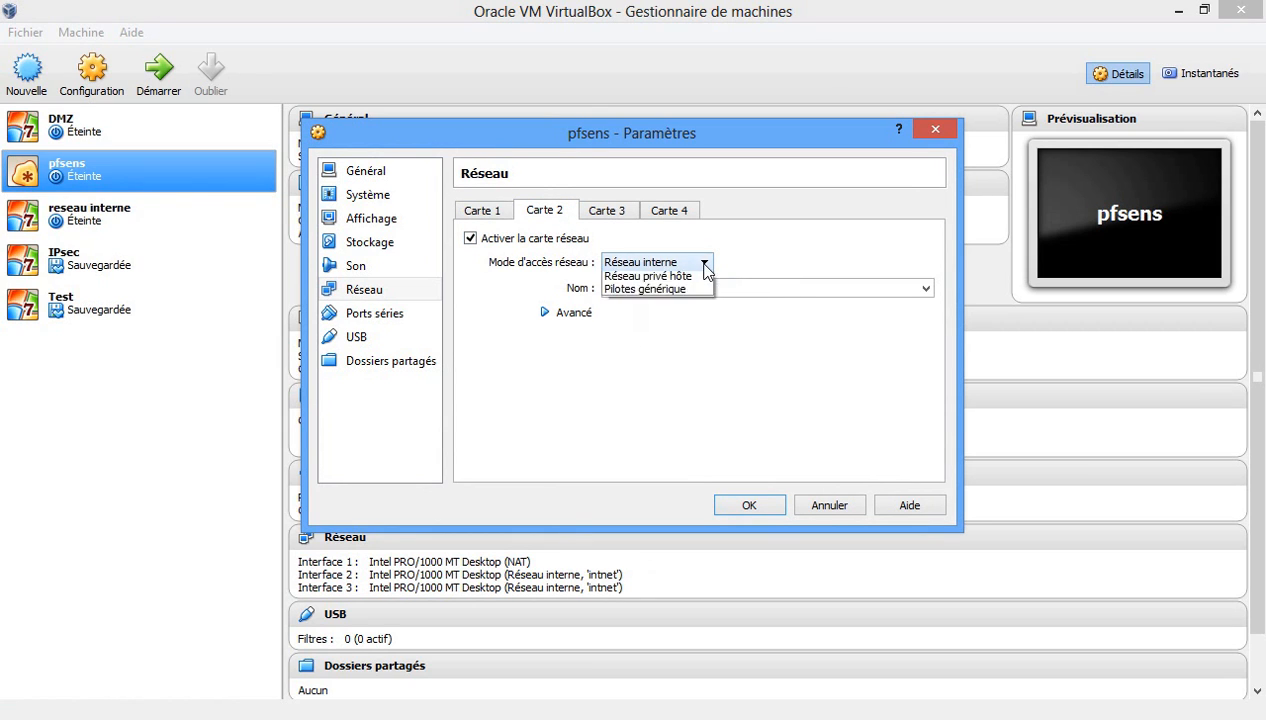
click(704, 265)
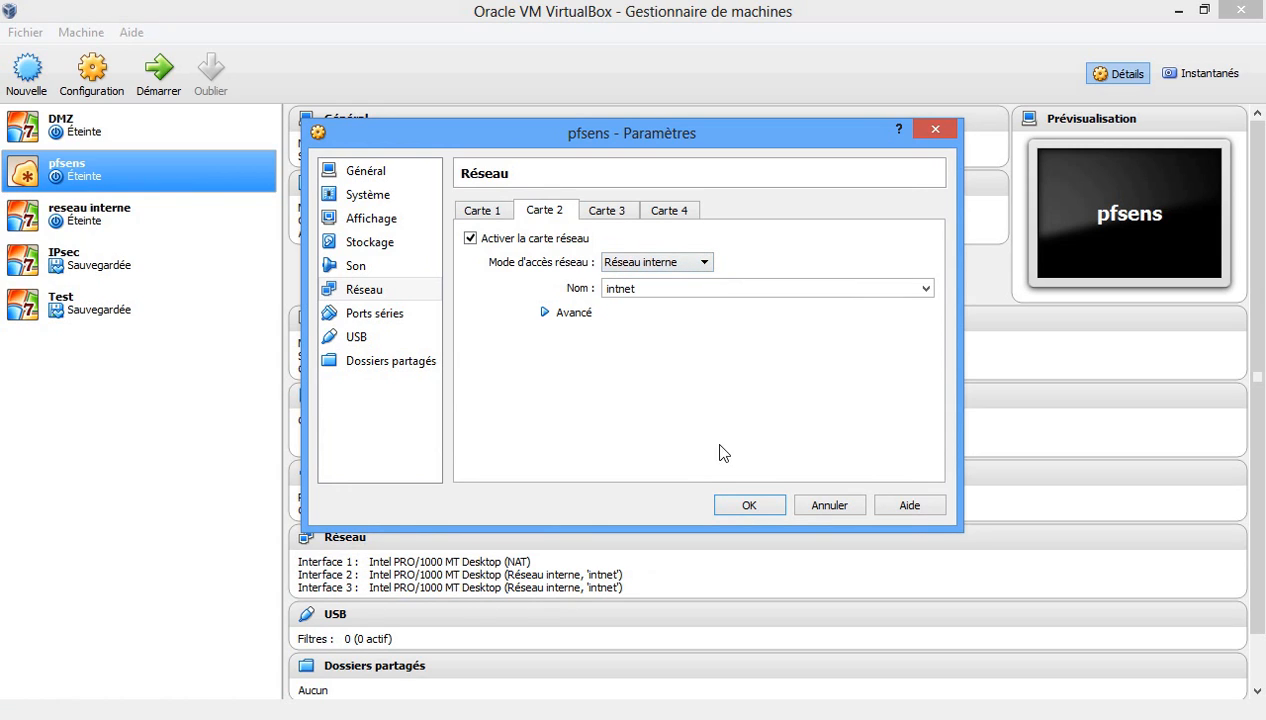
click(610, 207)
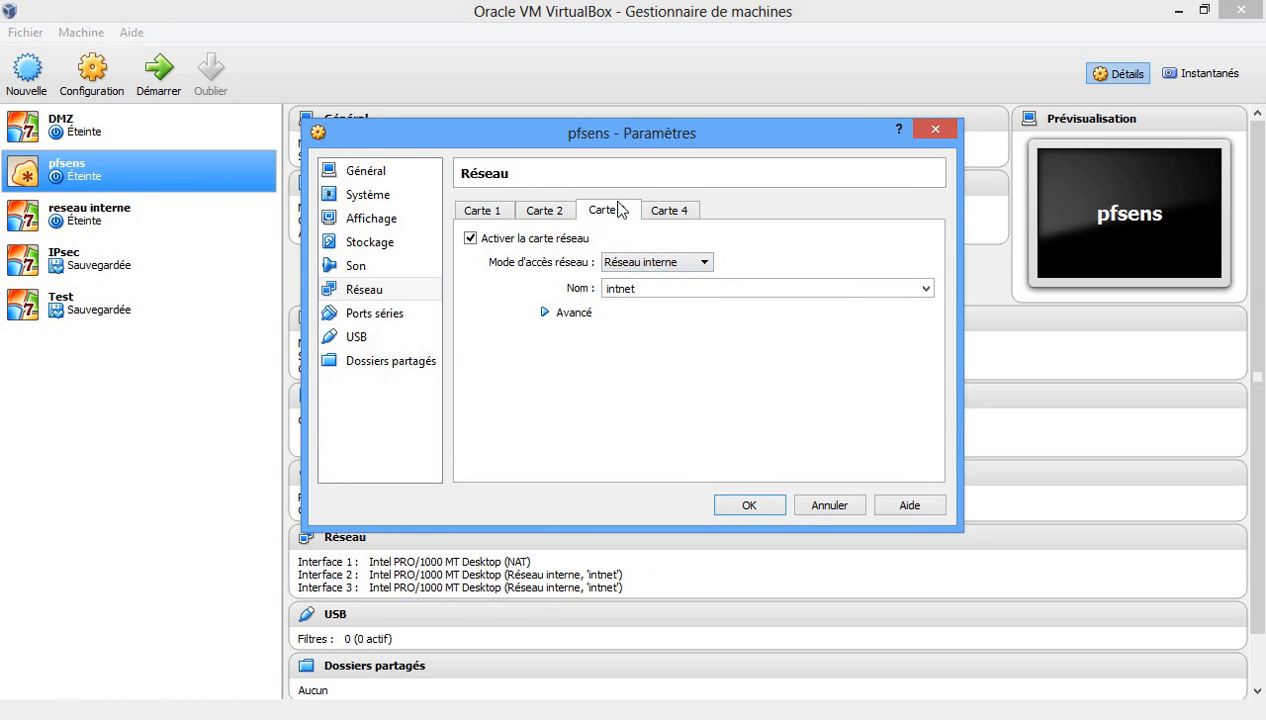
click(751, 507)
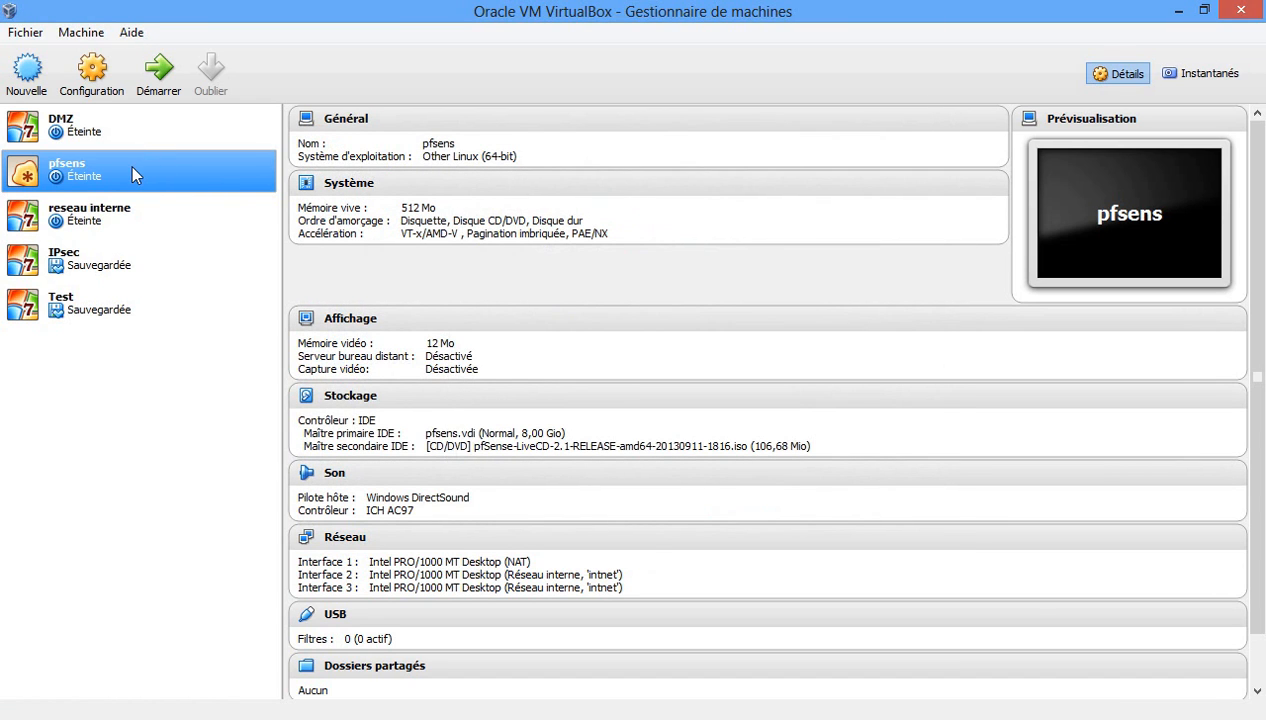
Verify the pfSense-LiveCD disc in pfsens's Stockage settings, then start pfsens in scaled mode.
right_click(131, 165)
click(165, 178)
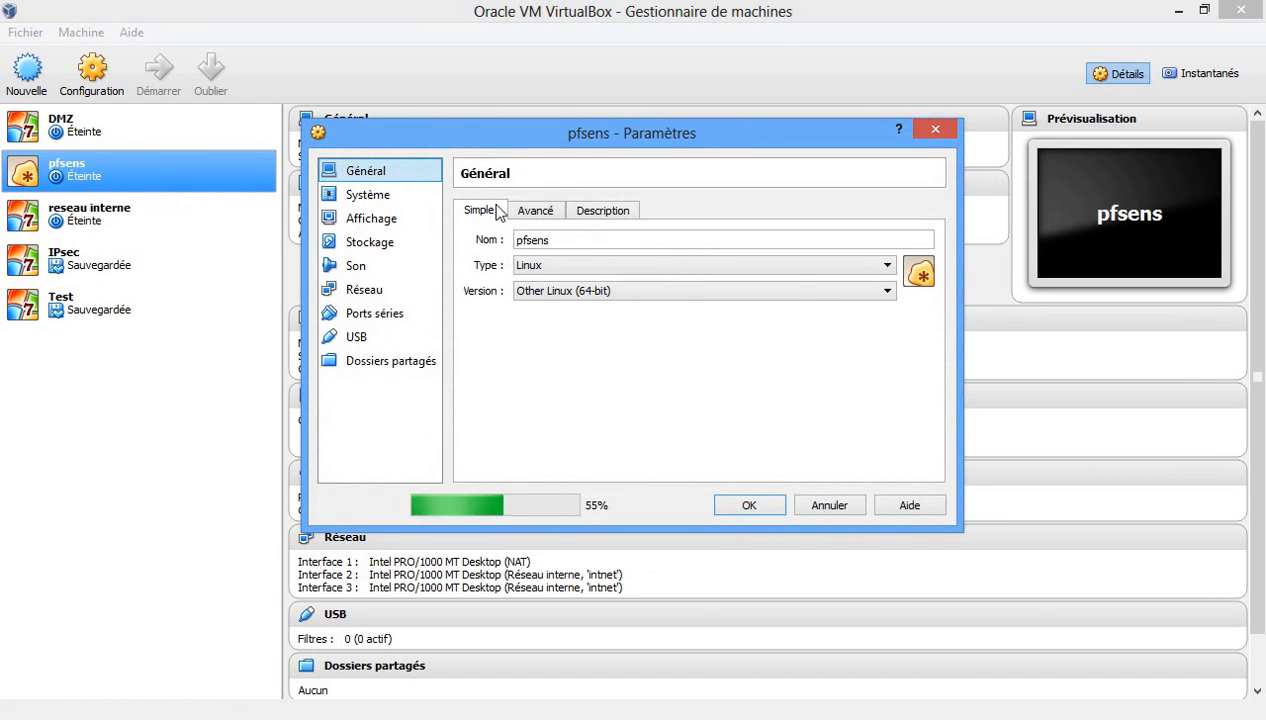
click(384, 244)
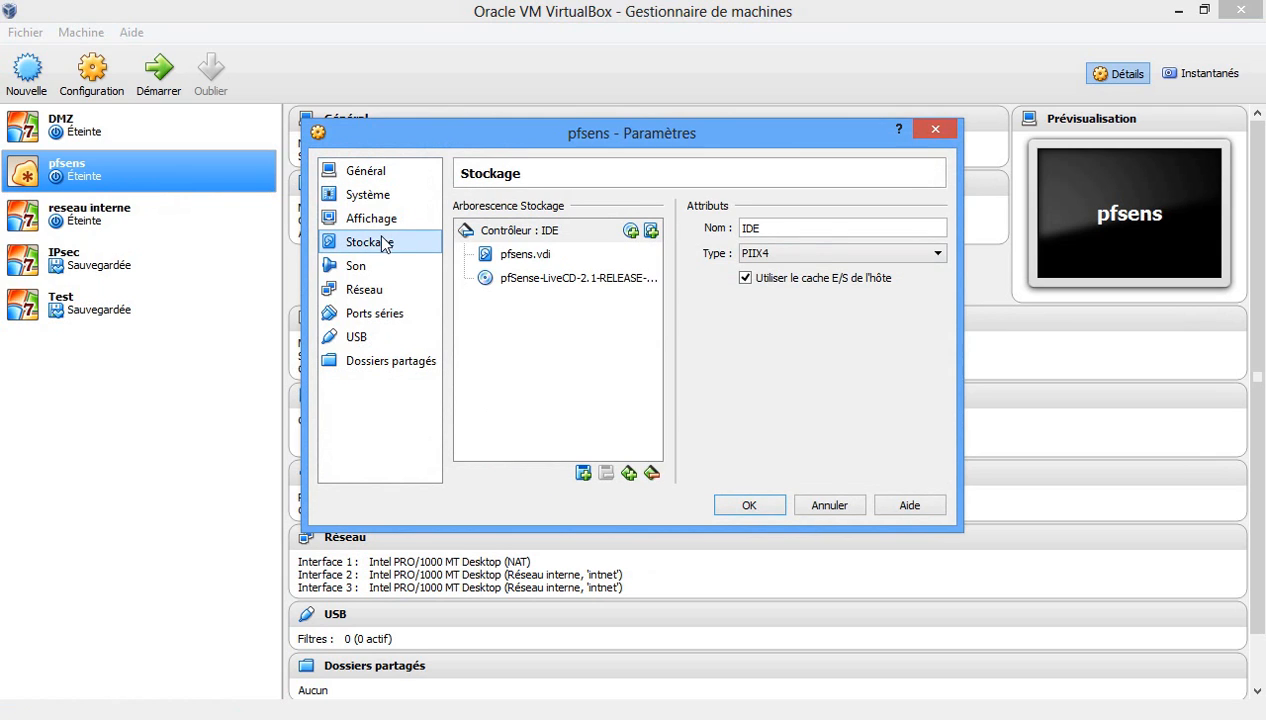
click(570, 279)
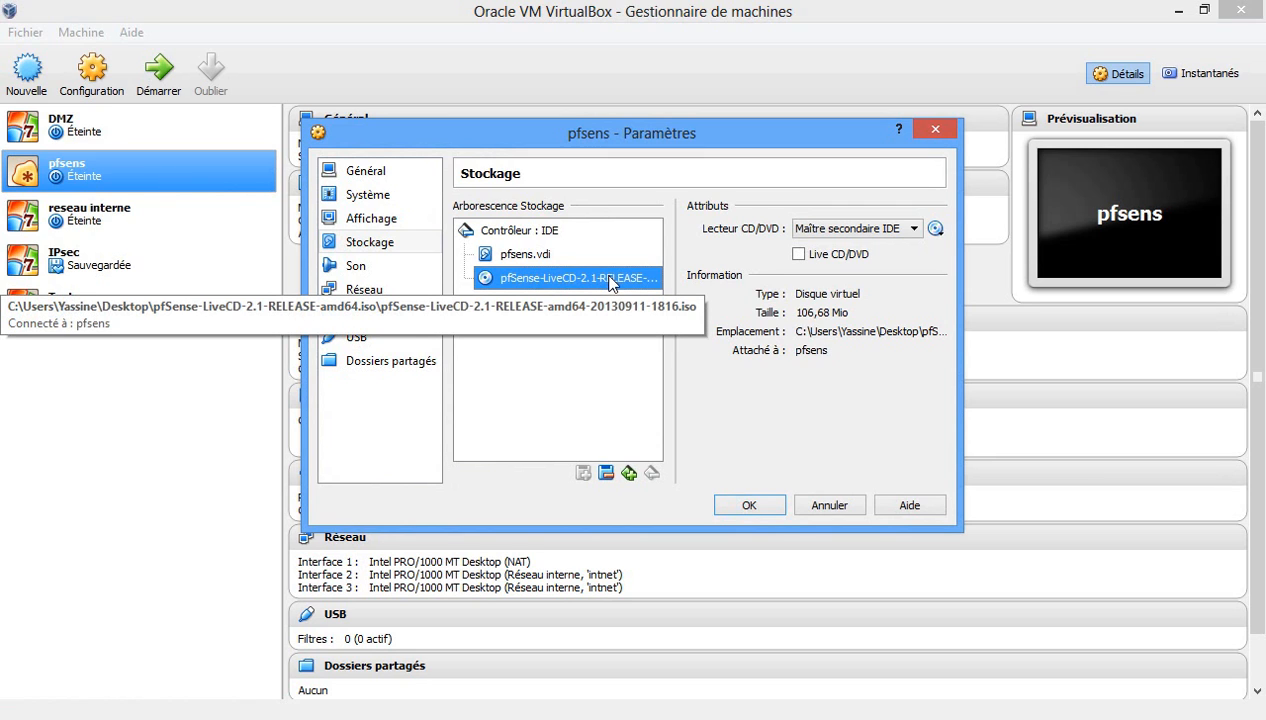
click(750, 505)
click(165, 88)
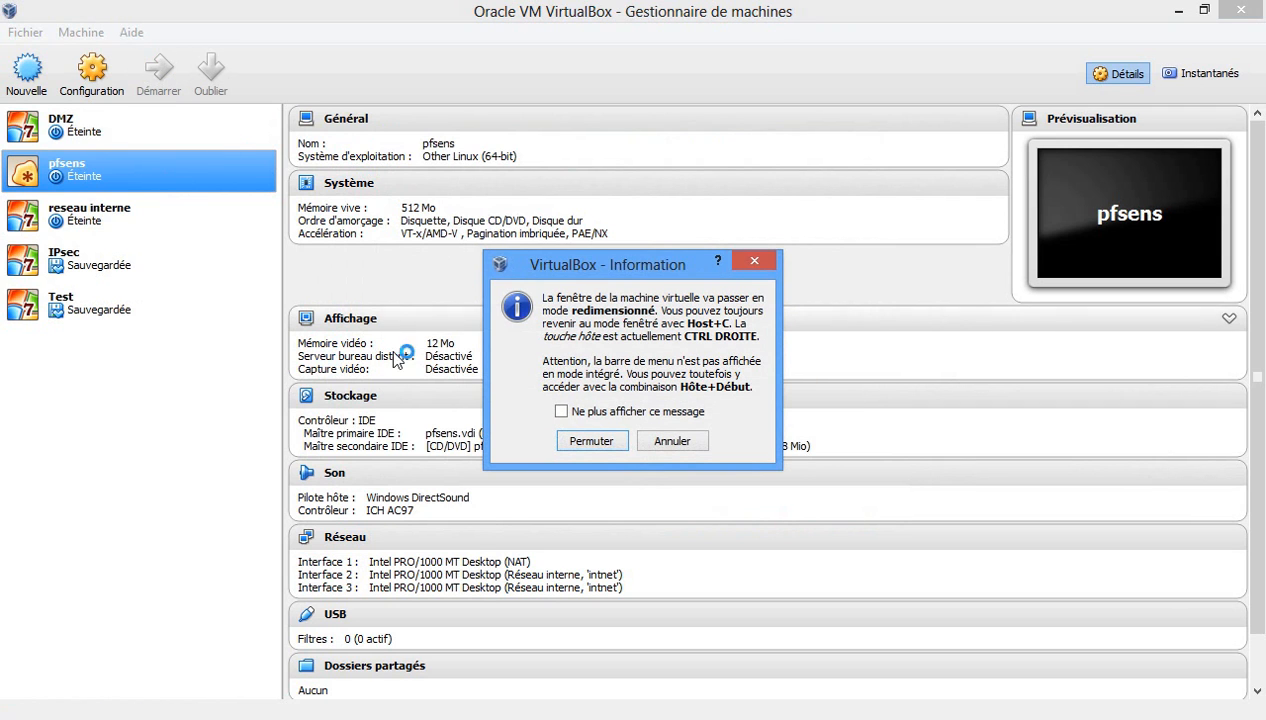
click(602, 442)
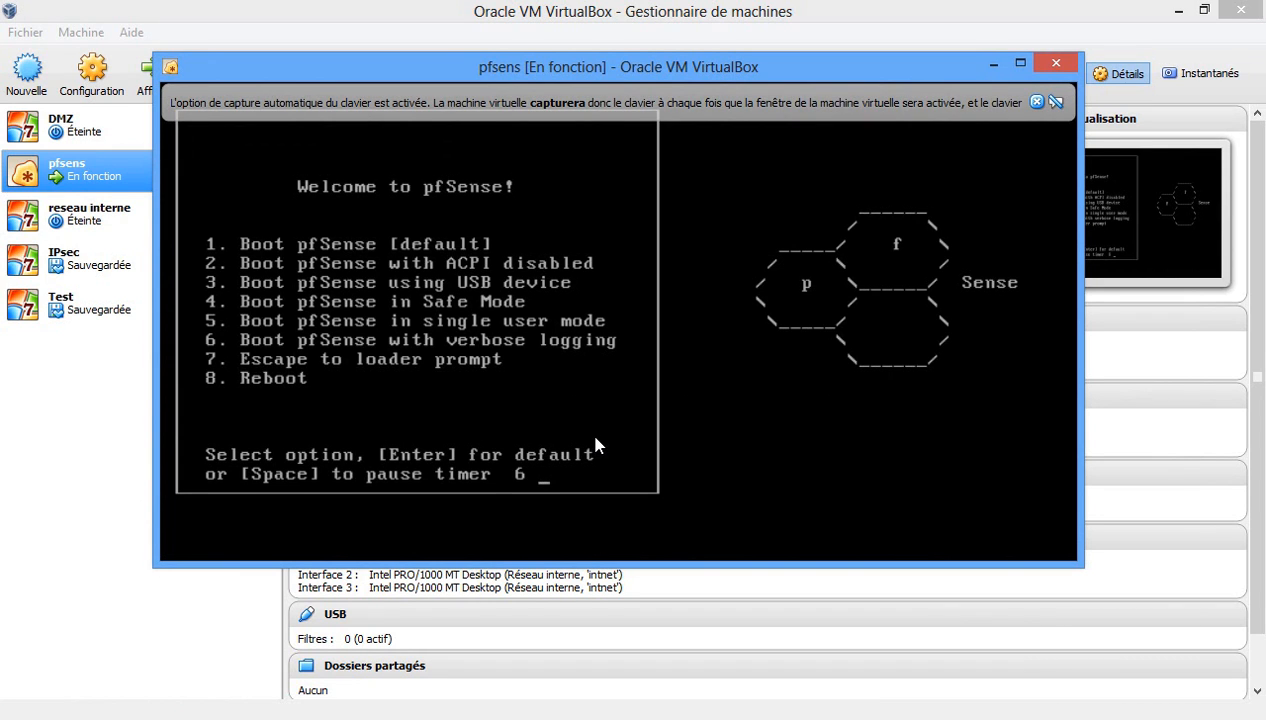
Boot the pfSense 2.1 LiveCD with the default option until the VLAN prompt appears.
key(Return)
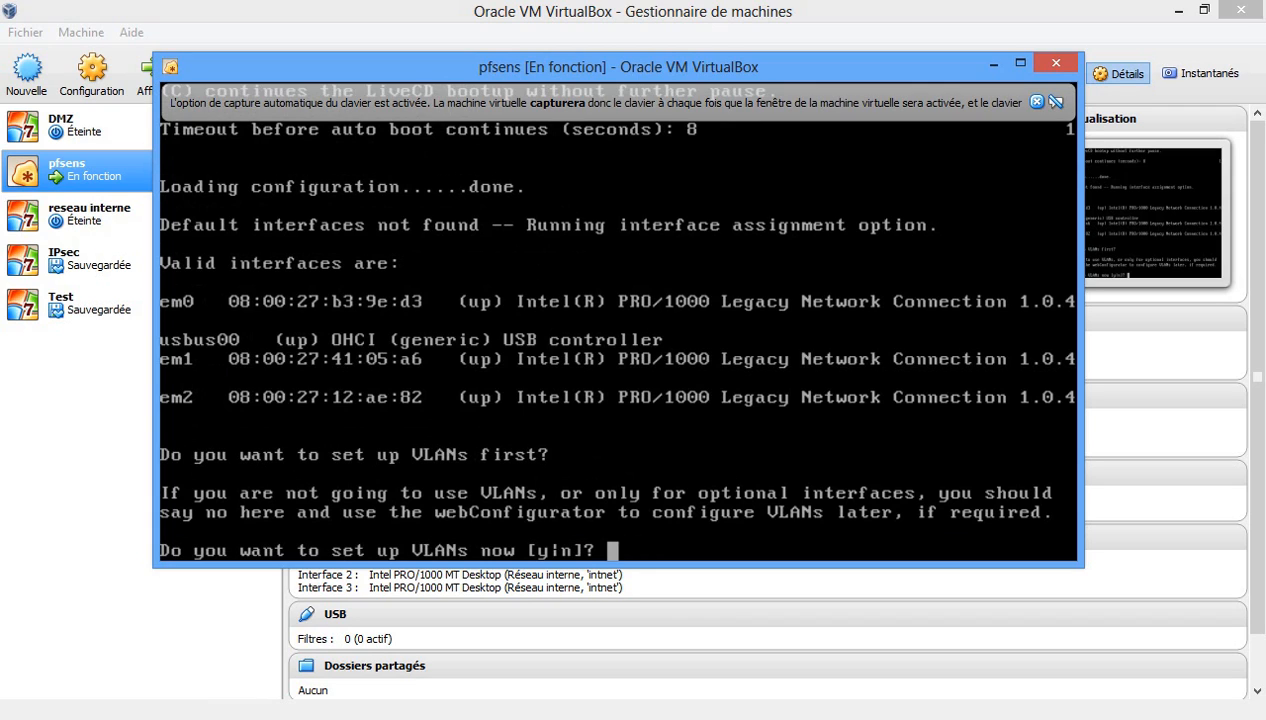
Decline VLANs and assign em0 as WAN, em1 as LAN and em2 as OPT1.
text(n)
key(Return)
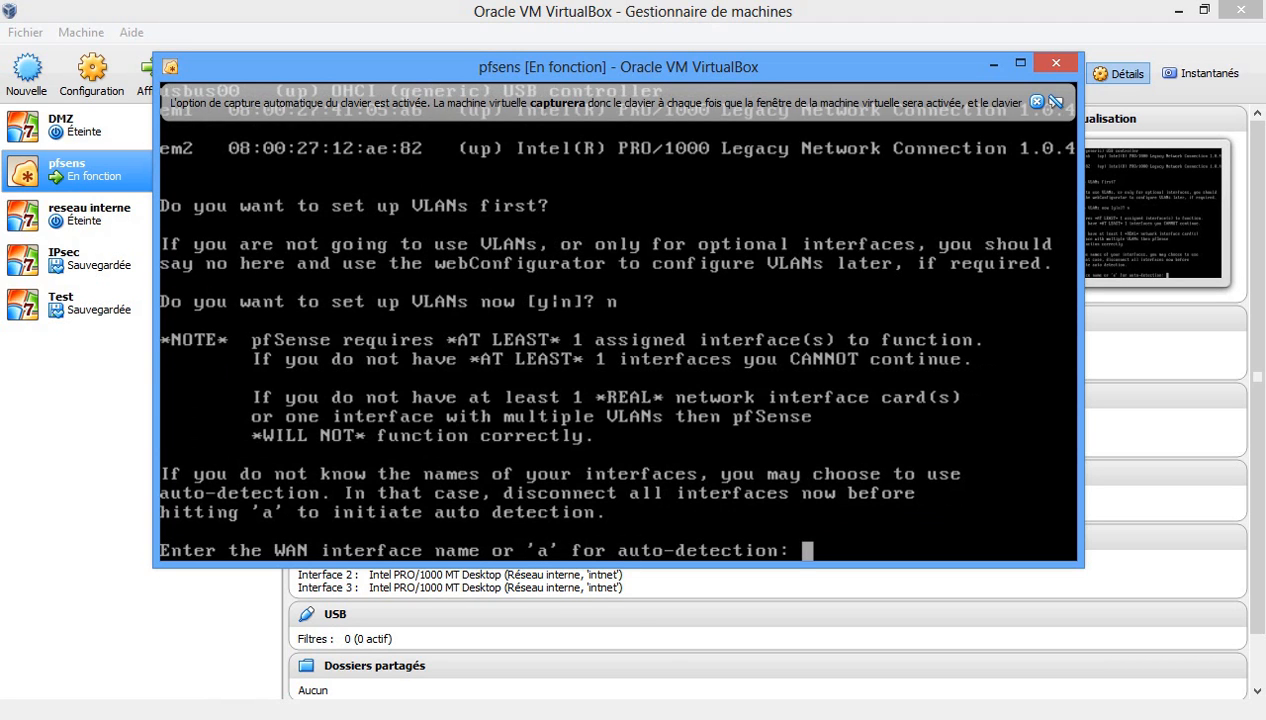
text(em0)
key(Return)
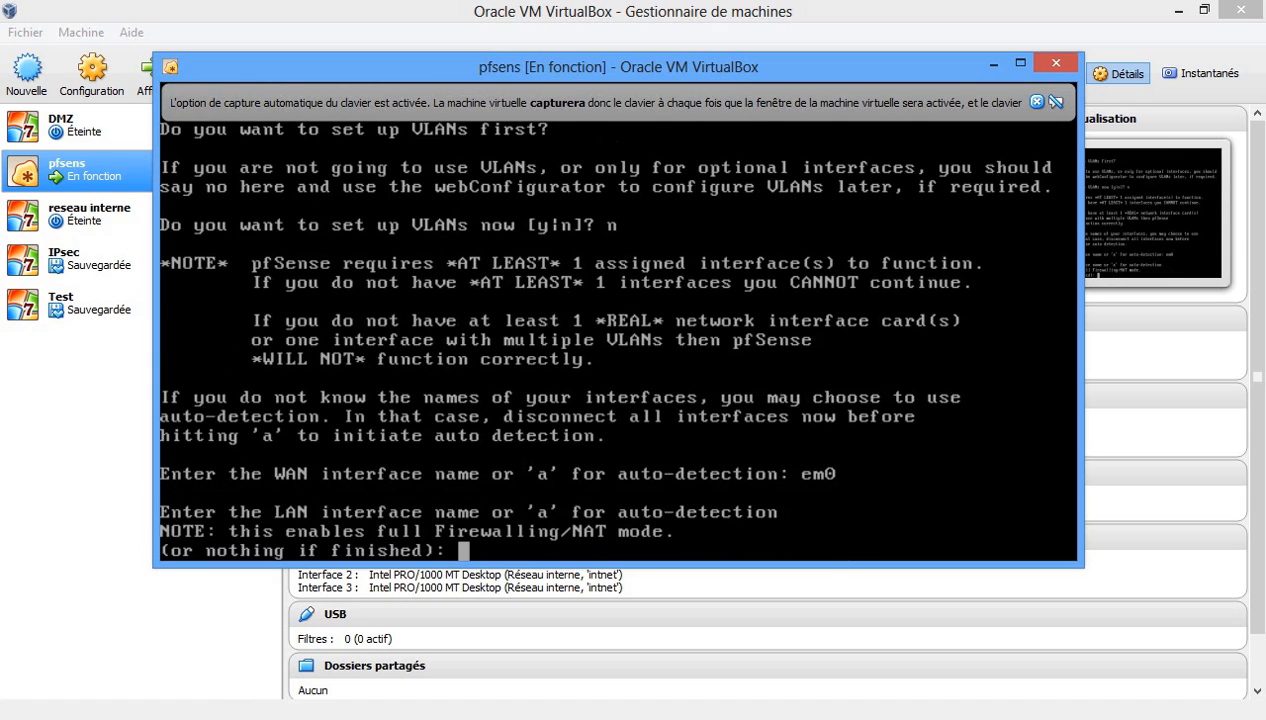
text(em1)
key(Return)
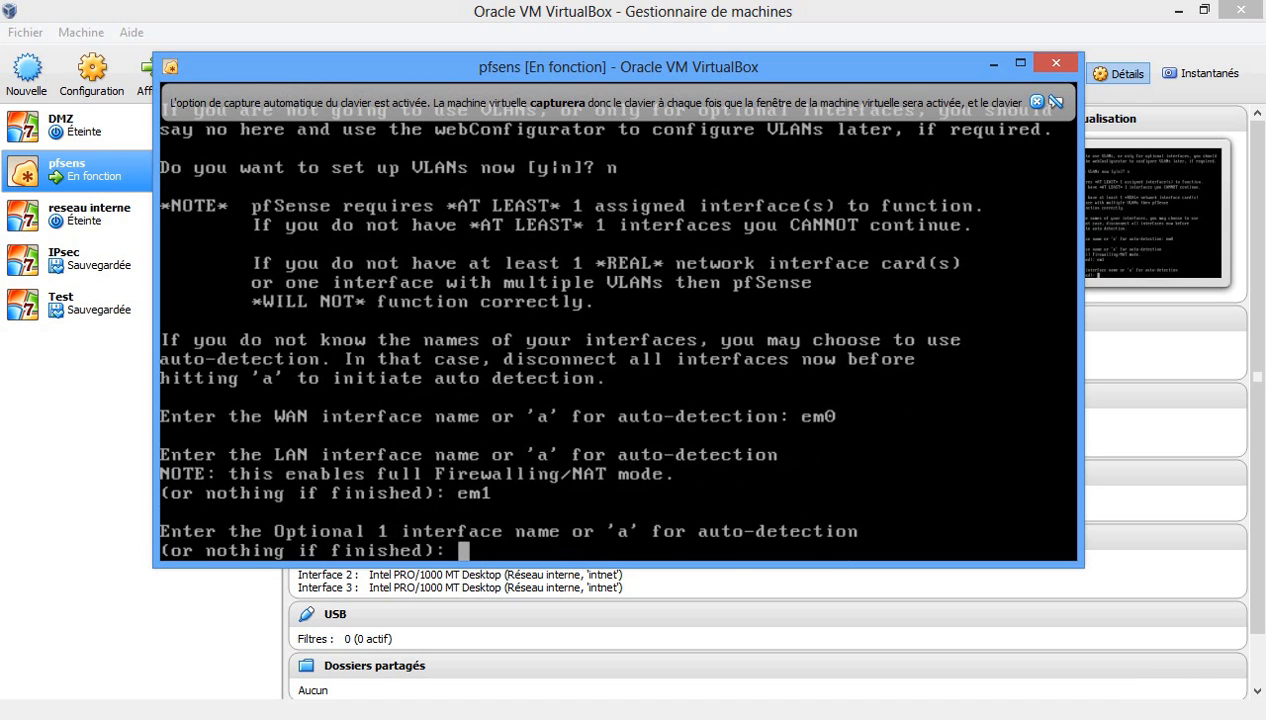
text(em2)
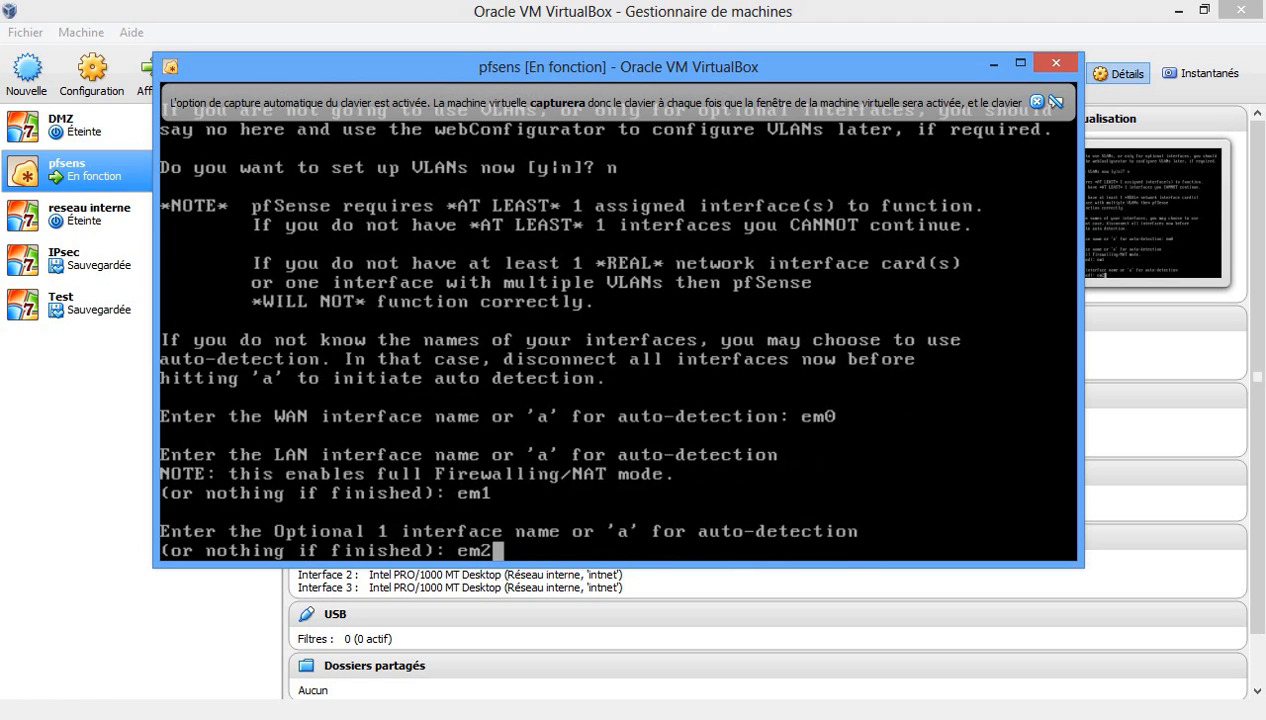
key(Return)
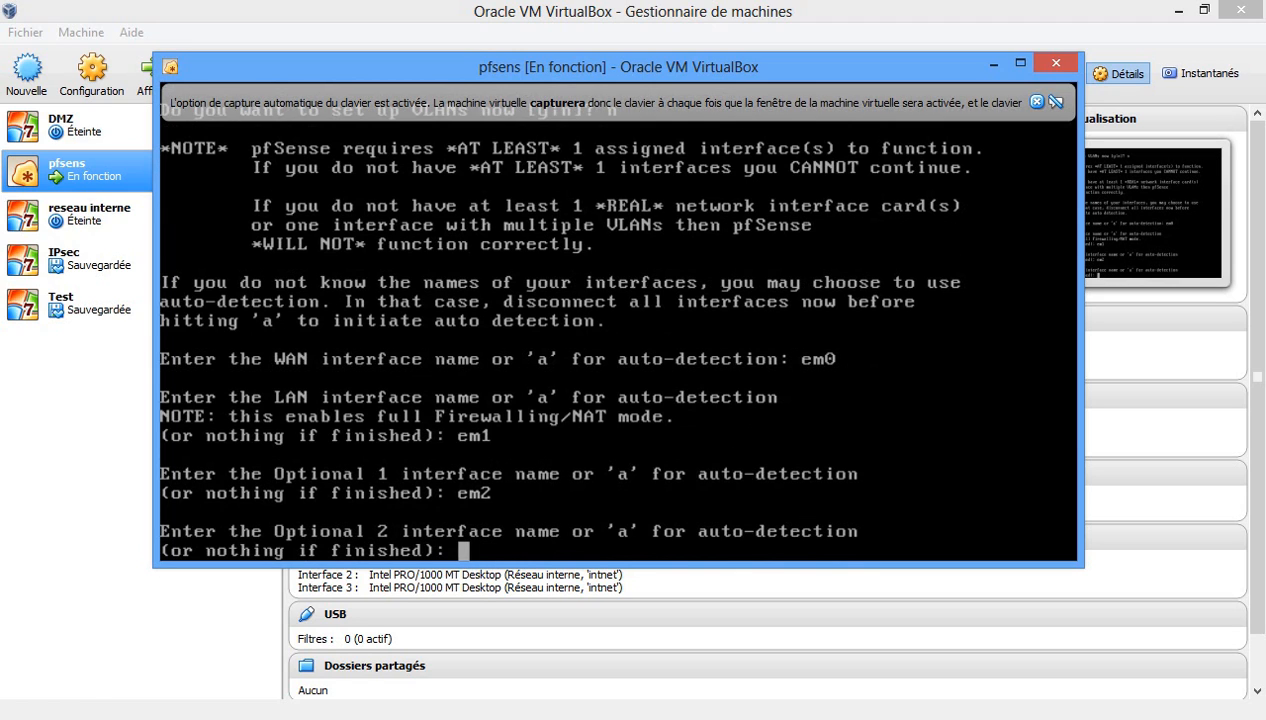
key(Return)
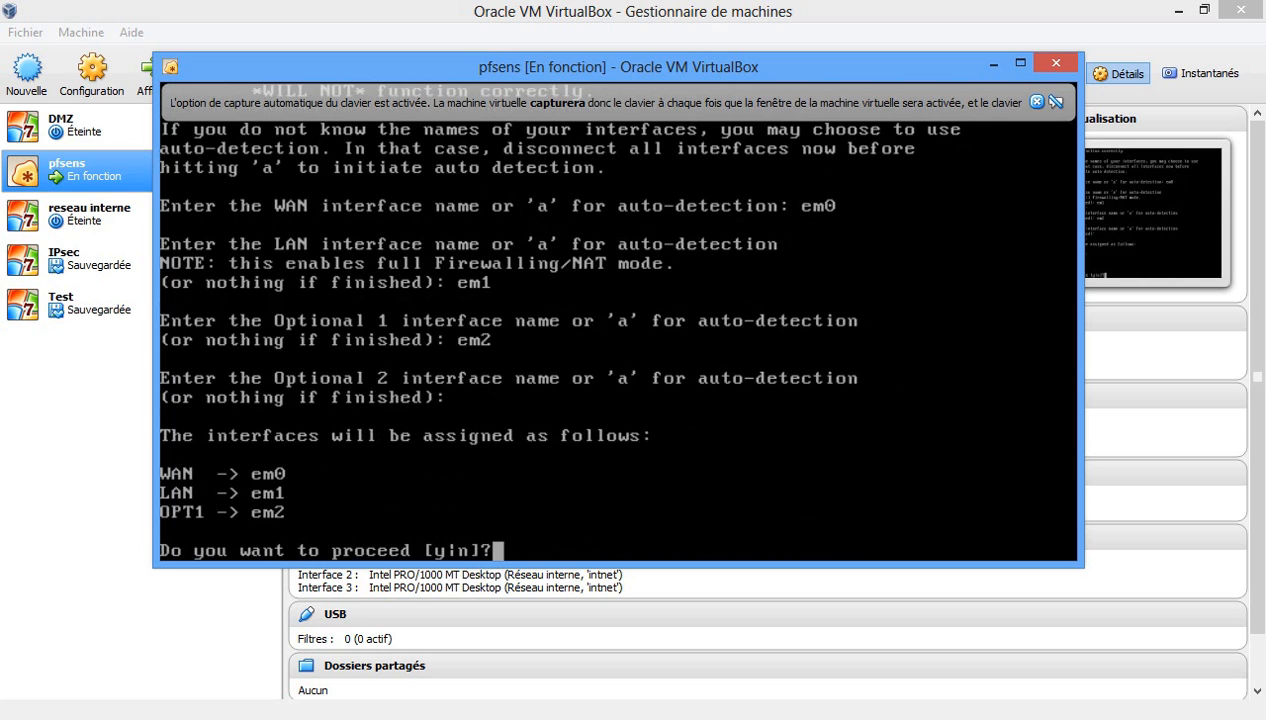
text(y)
key(Return)
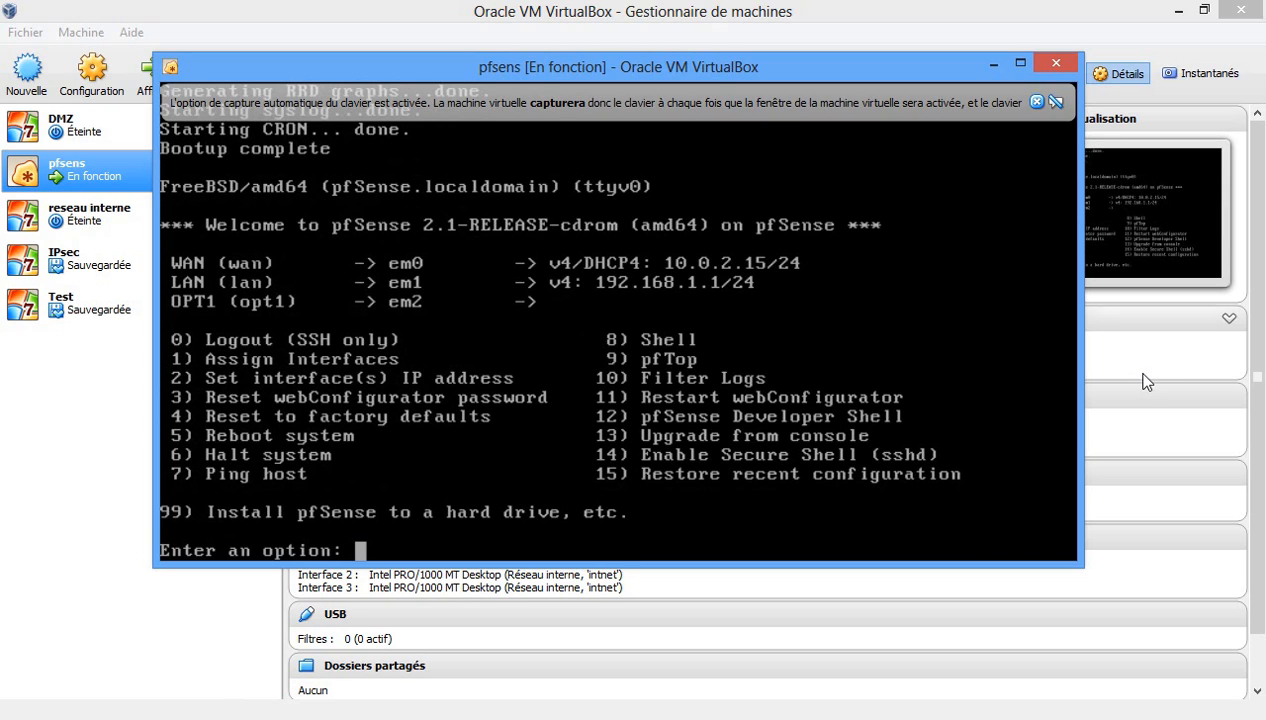
Clear stray prompt characters and return to the VirtualBox manager with DMZ selected.
key(F11)
key(BackSpace)
key(BackSpace)
key(BackSpace)
key(BackSpace)
click(918, 632)
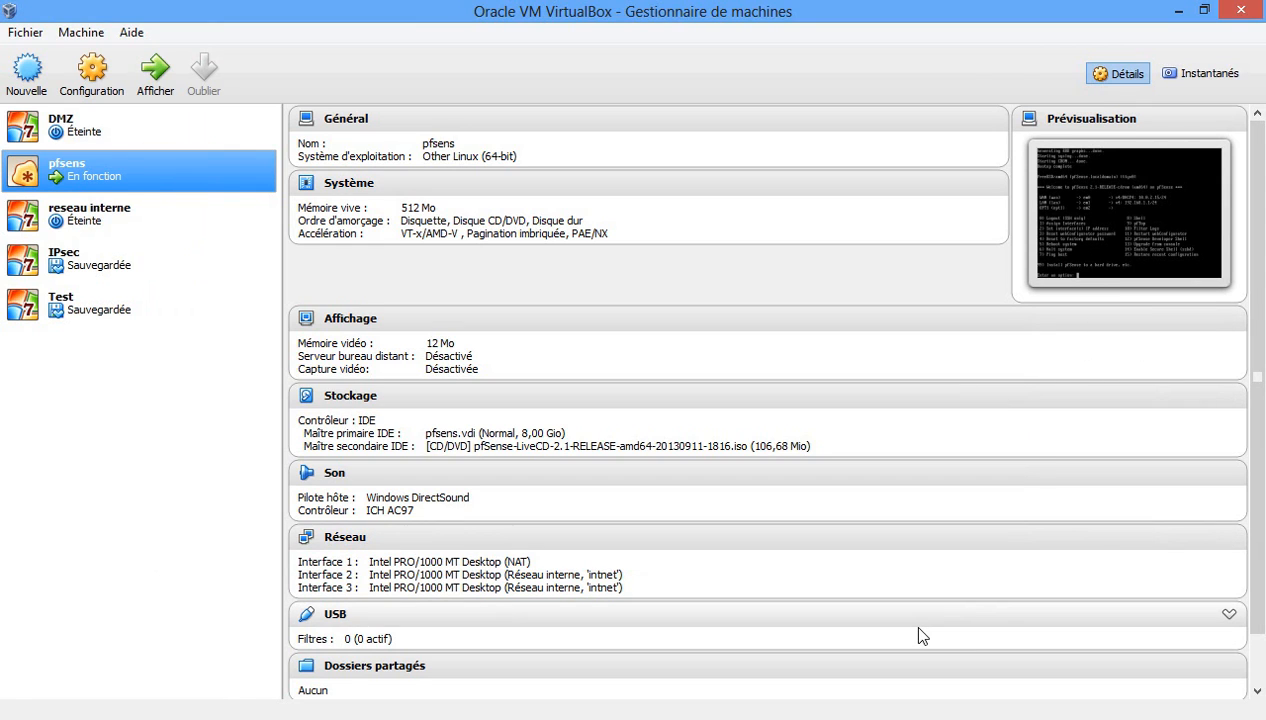
key(Up)
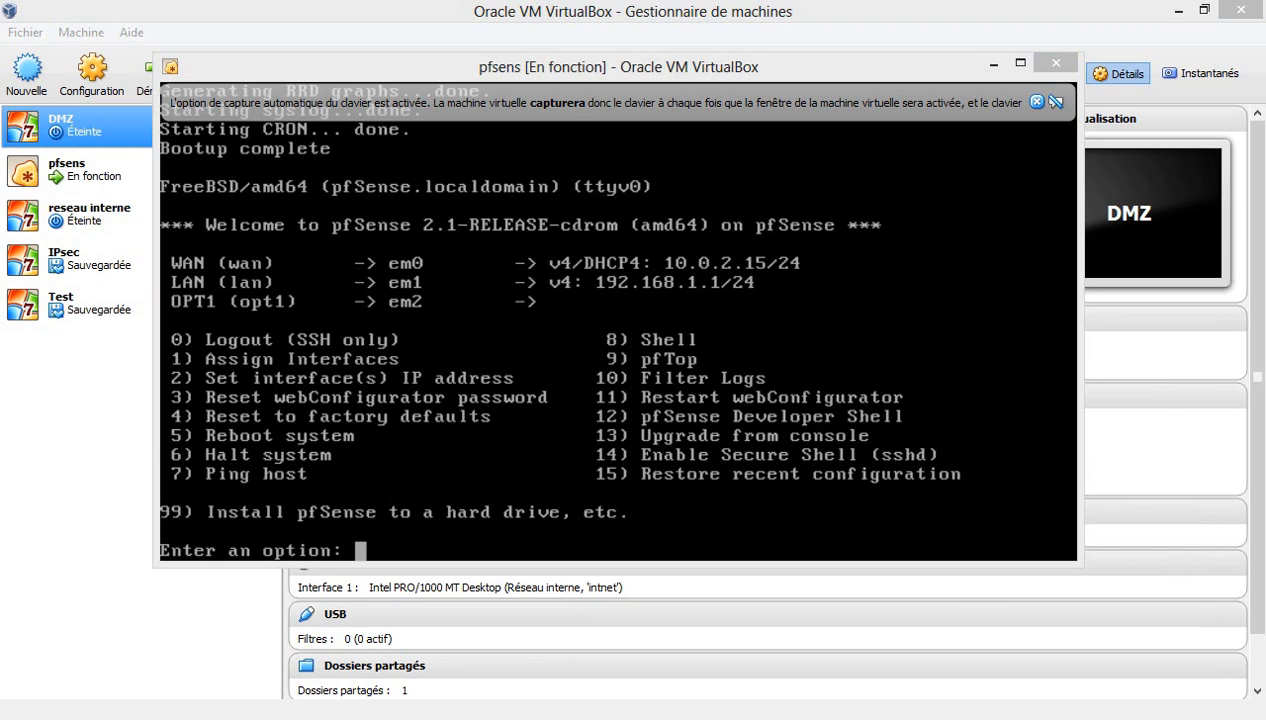
Give LAN the address 192.168.2.1/24 with gateway 192.168.2.1 and no IPv6.
click(594, 71)
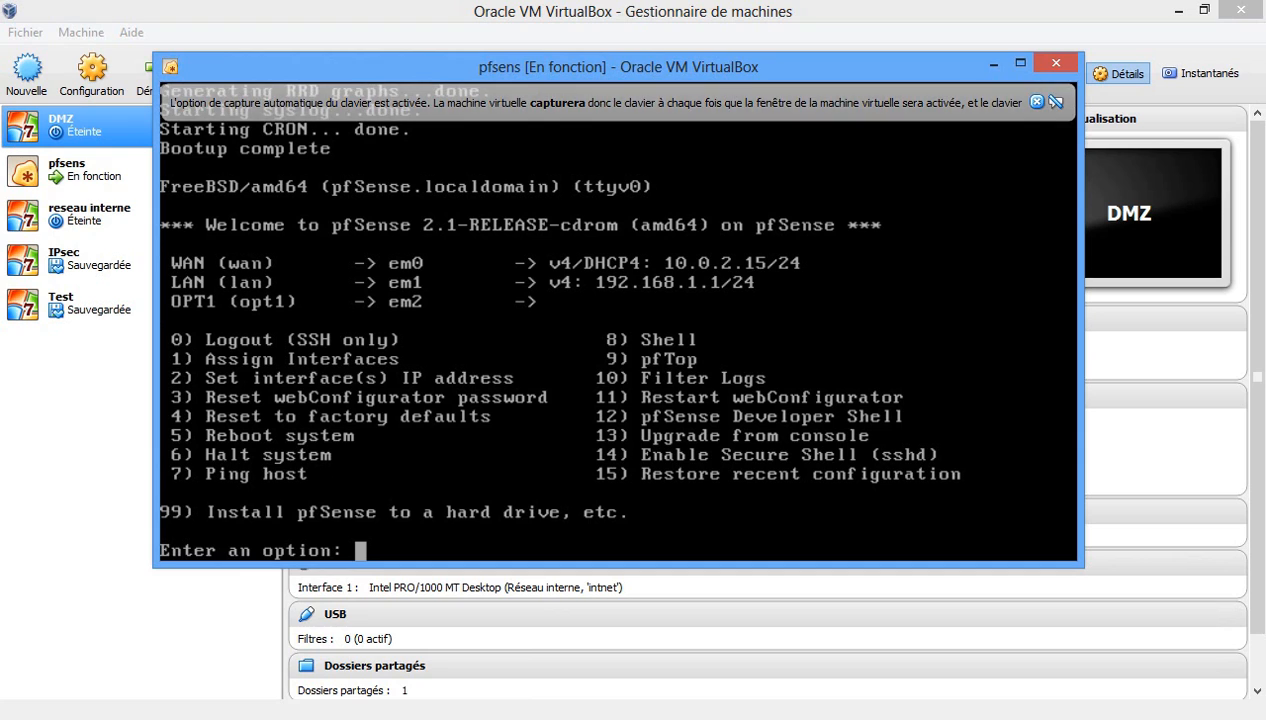
text(2)
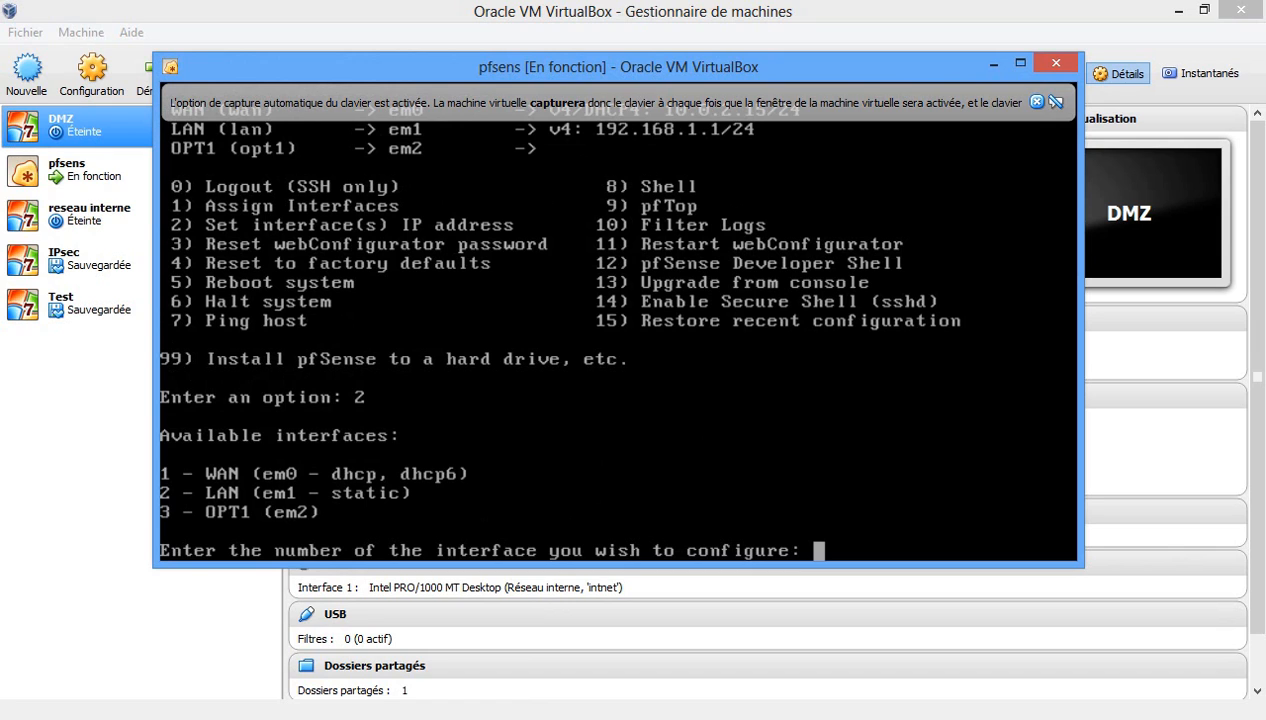
text(2)
key(Return)
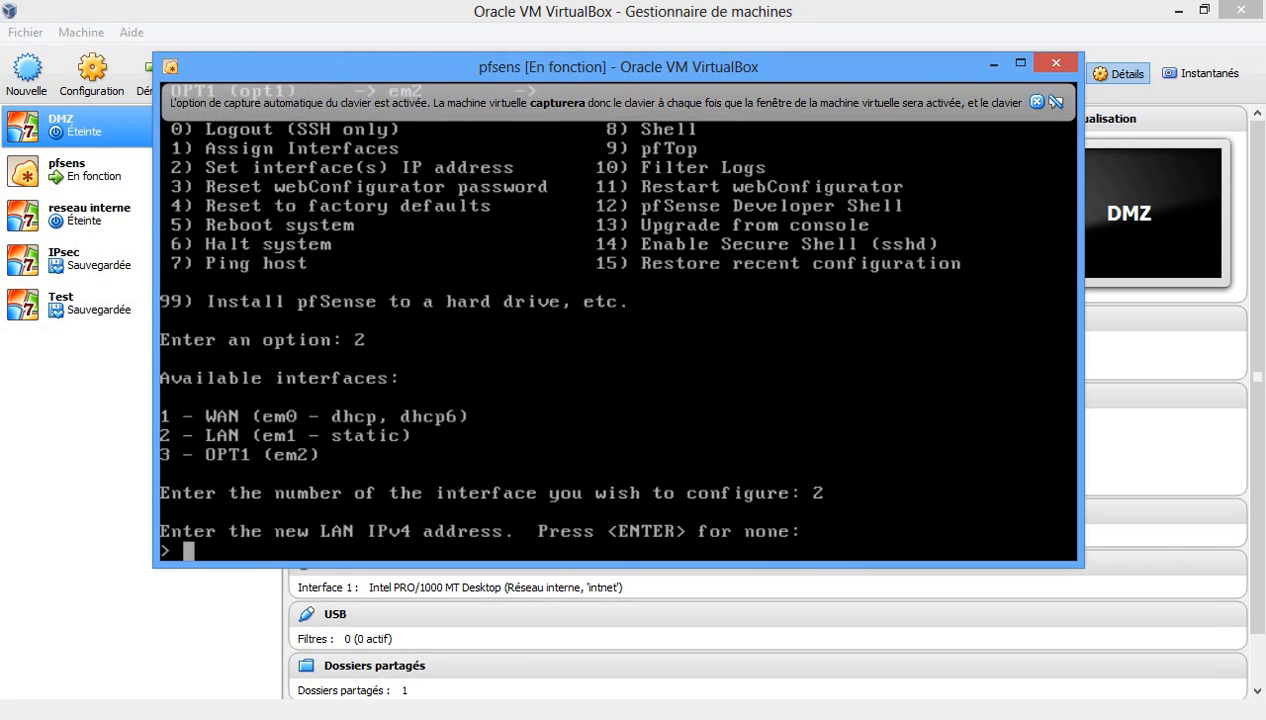
text(192.168.)
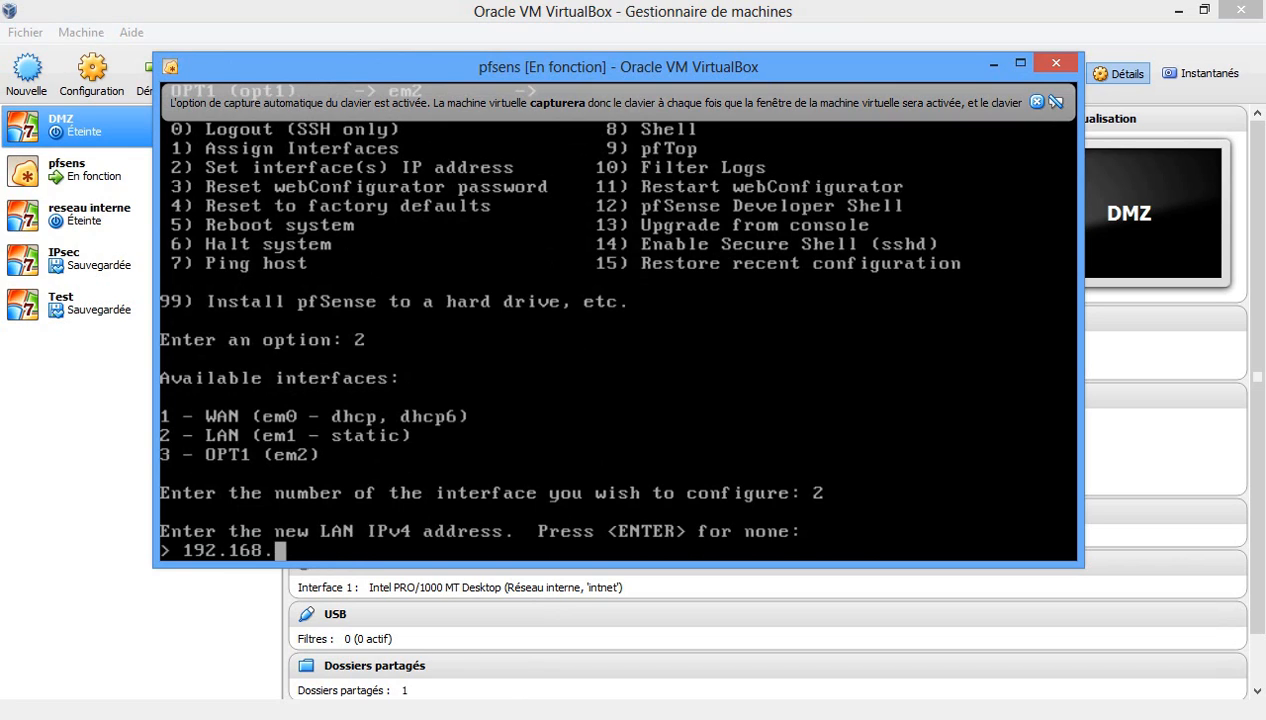
text(2.1)
key(Return)
text(24)
key(Return)
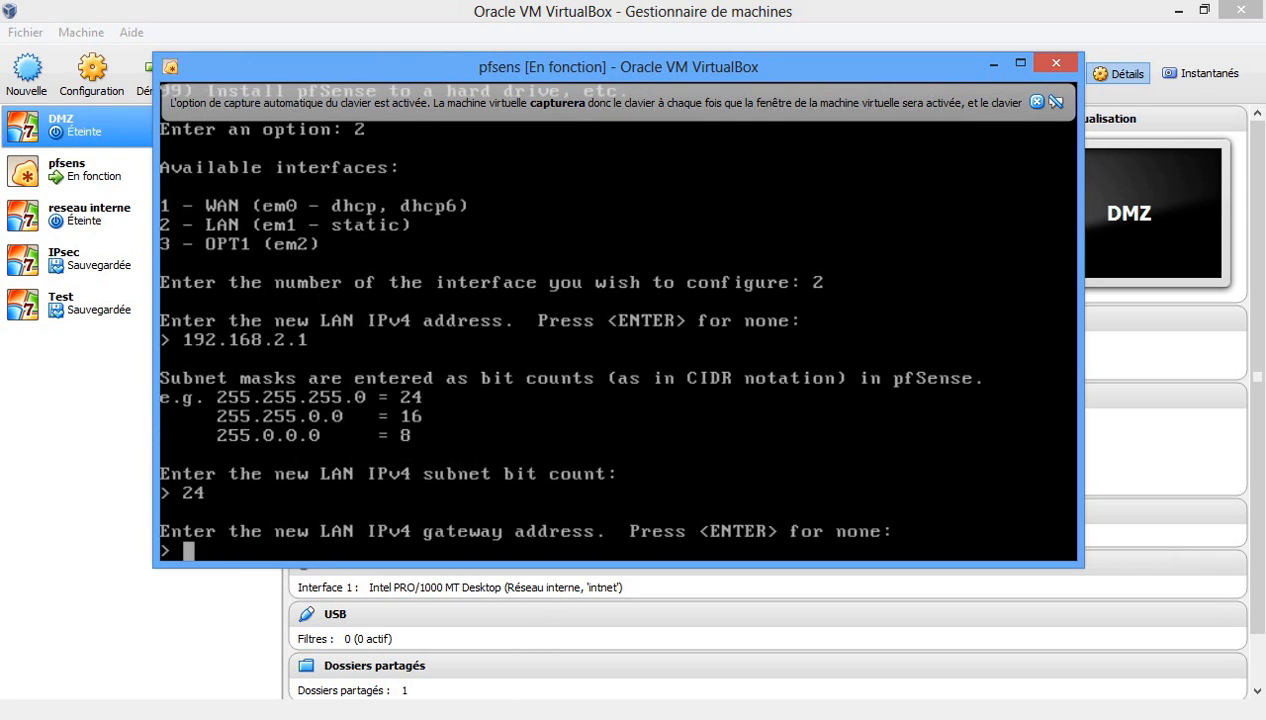
text(192.168.)
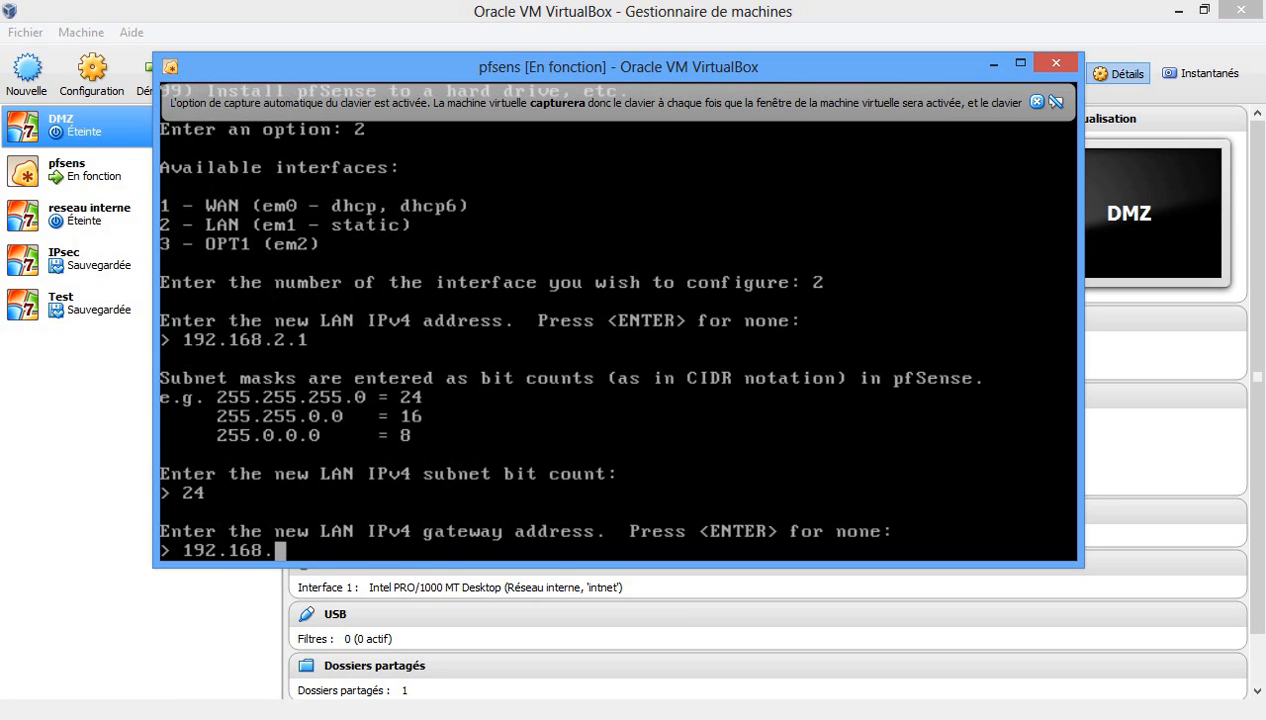
text(2.1)
key(Return)
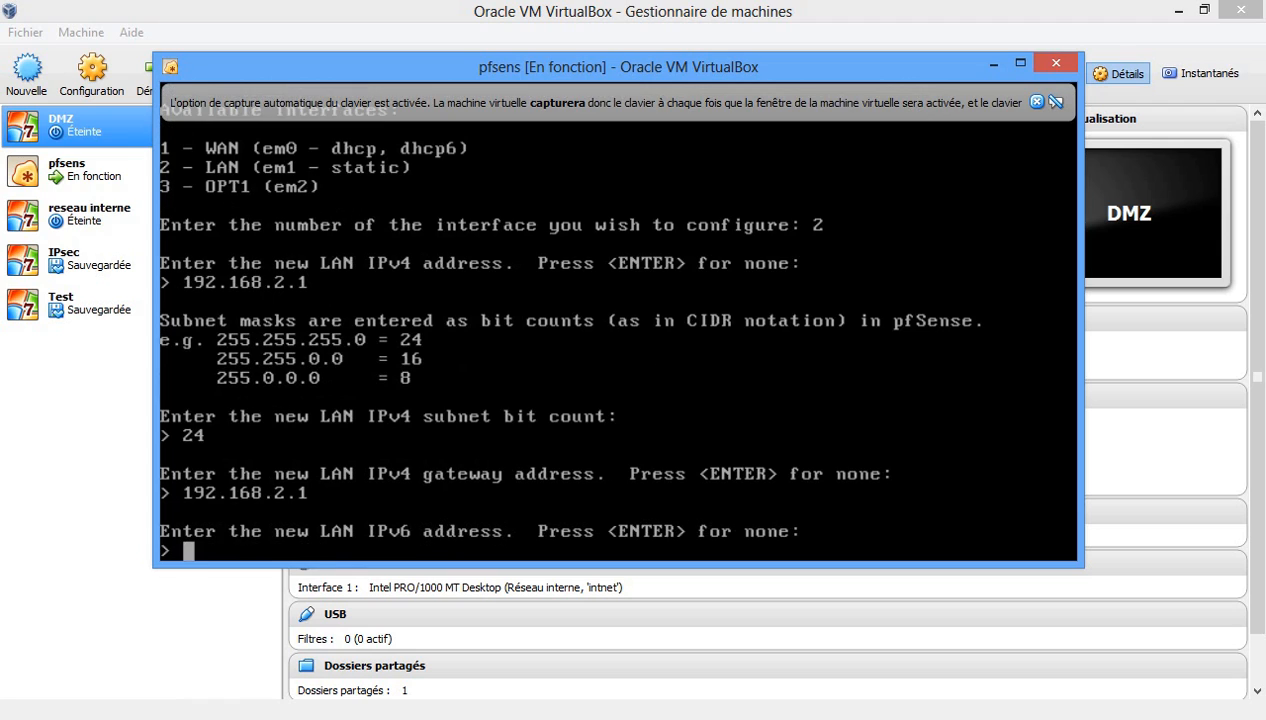
key(Return)
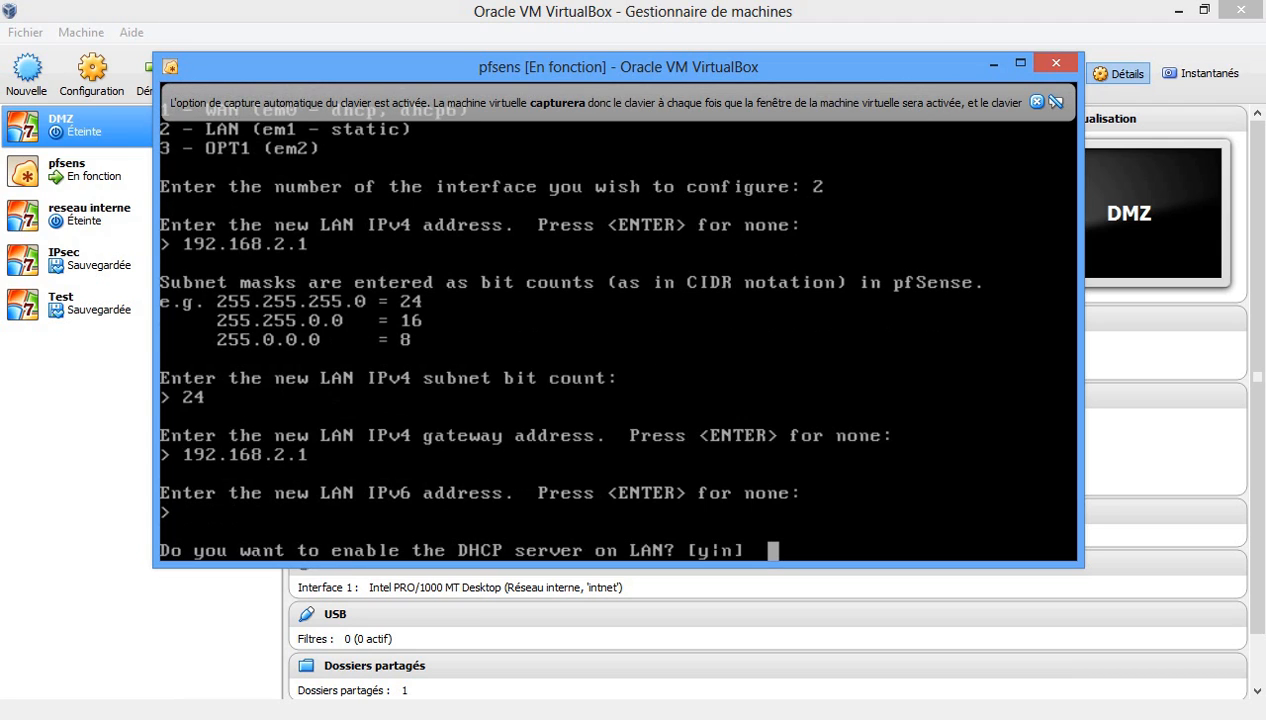
Turn off LAN DHCP and revert the webConfigurator to HTTP.
text(n)
key(Return)
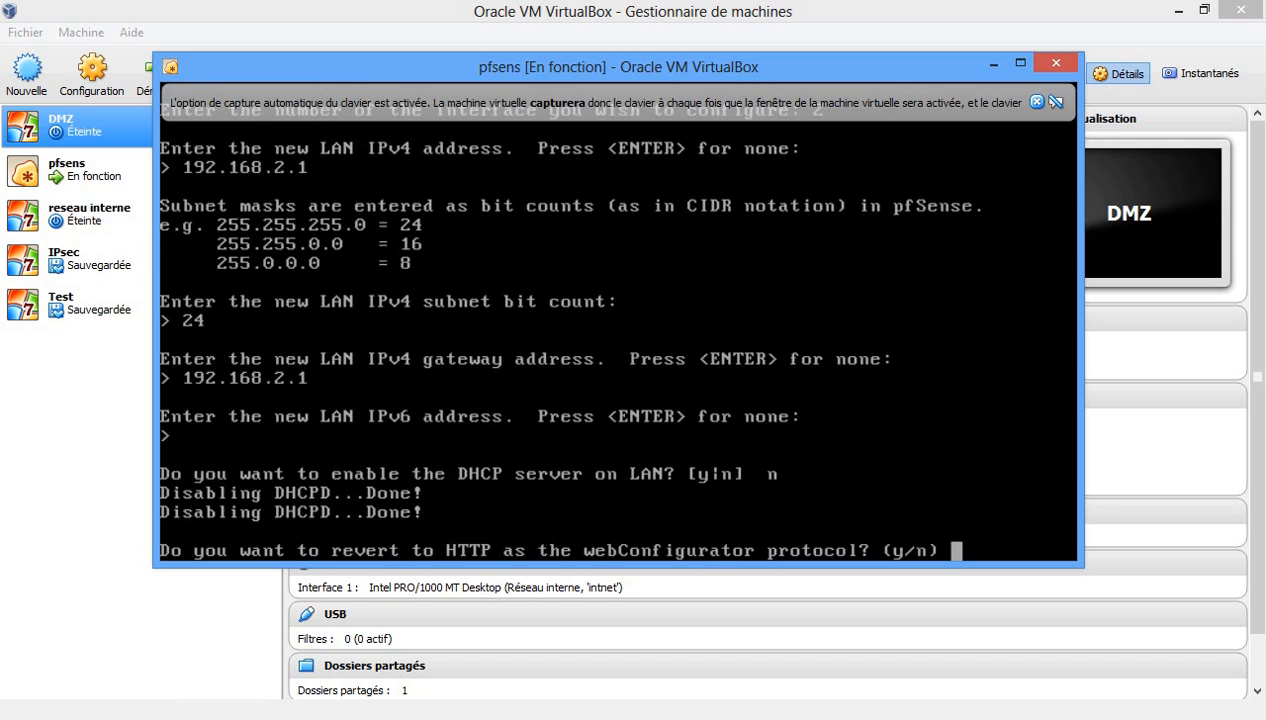
text(y)
key(Return)
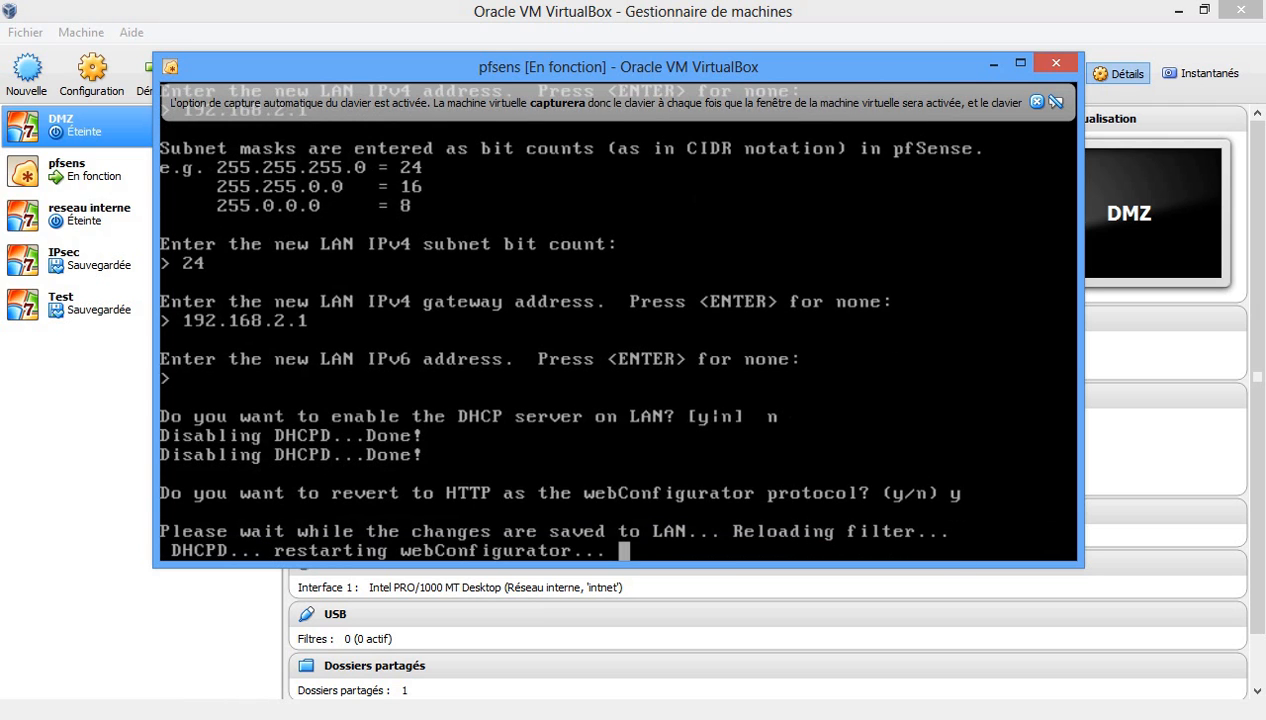
key(Return)
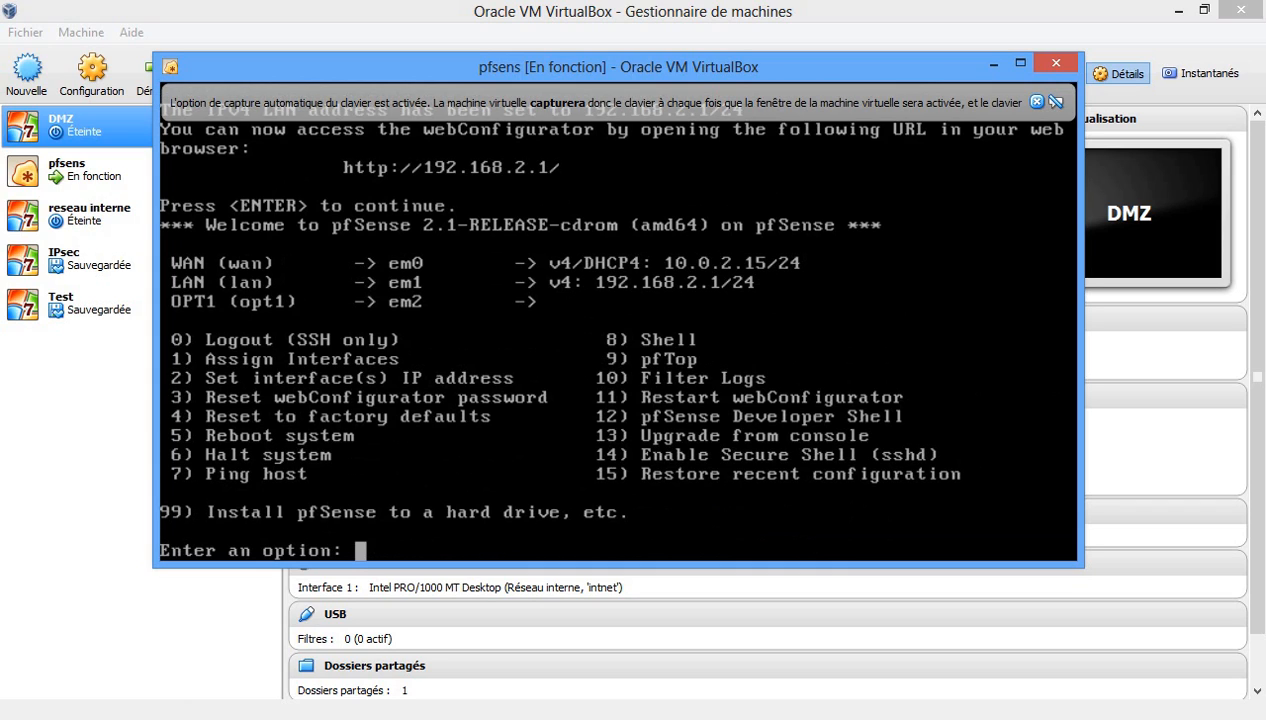
Give OPT1 the address 192.168.1.1/24 with gateway 192.168.1.1 and no IPv6.
text(2)
key(Return)
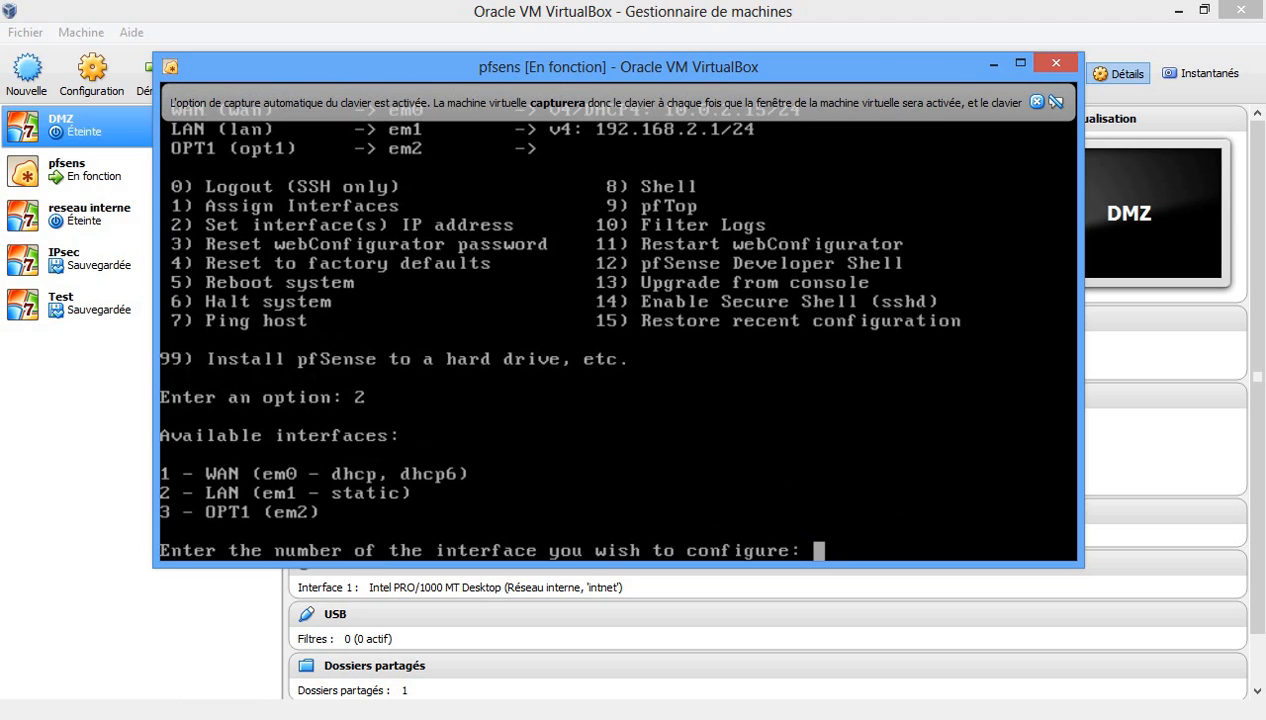
text(3)
key(Return)
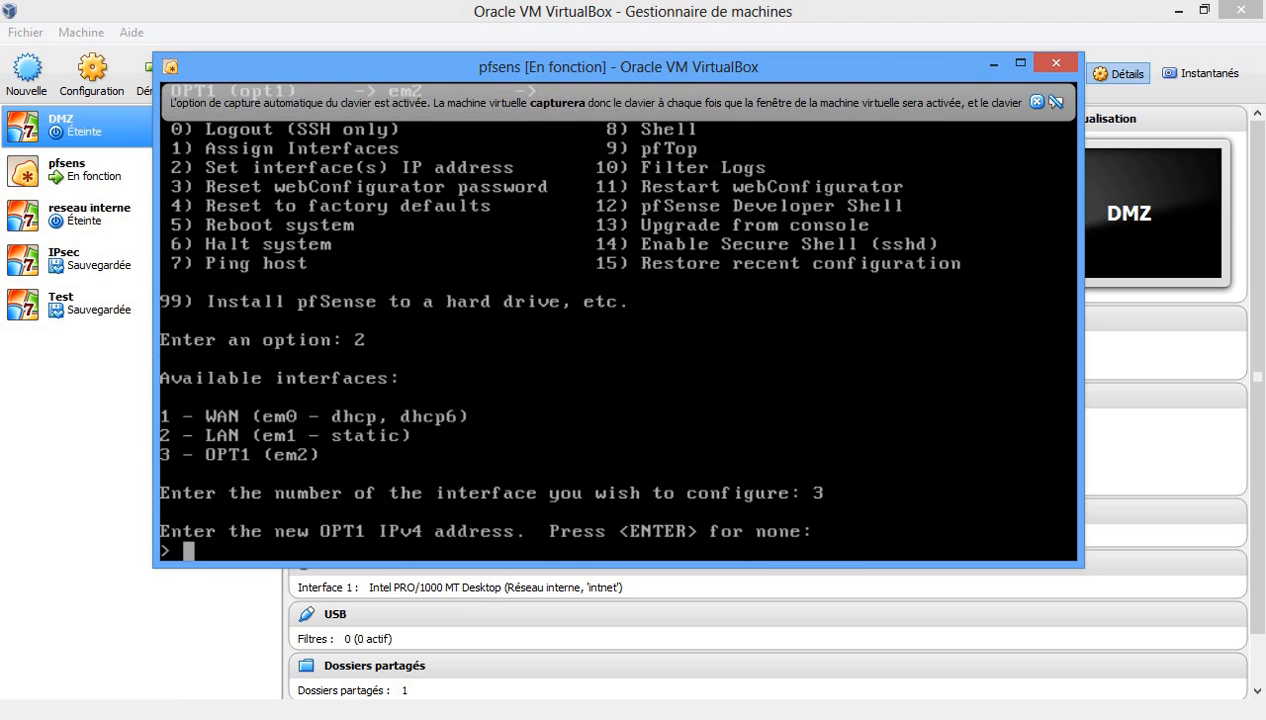
text(192.168)
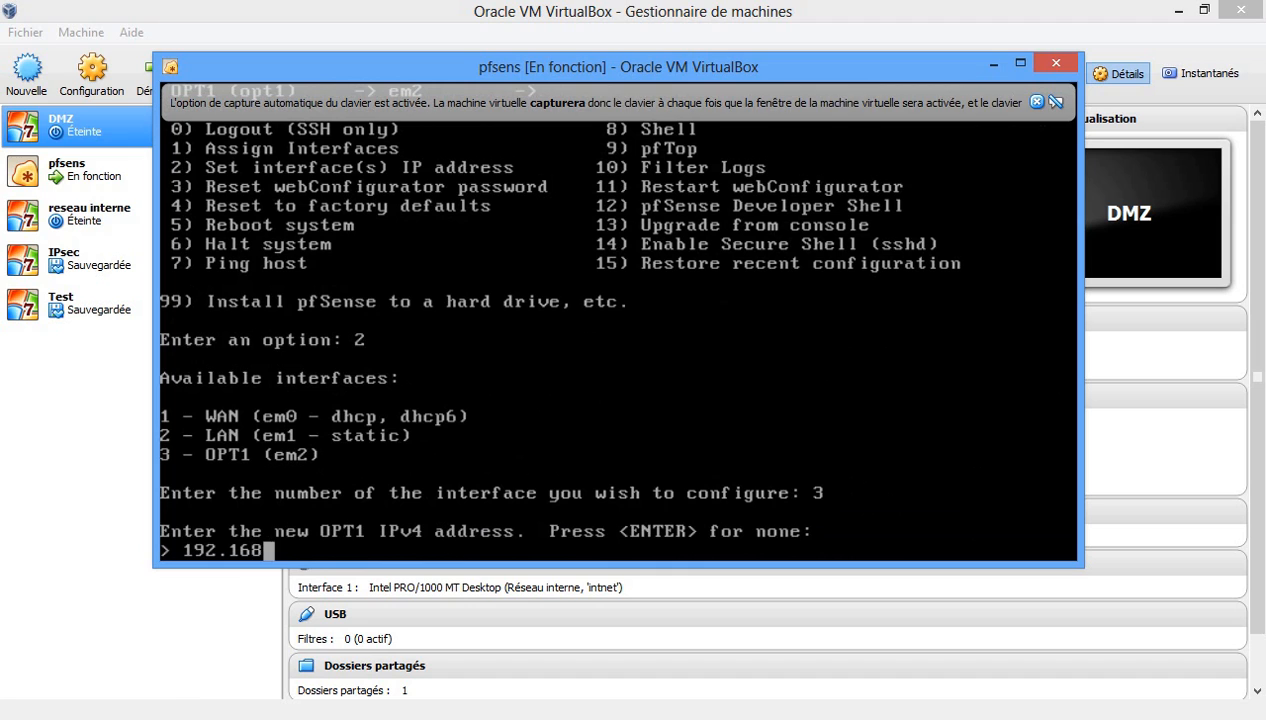
text(.1.1)
key(Return)
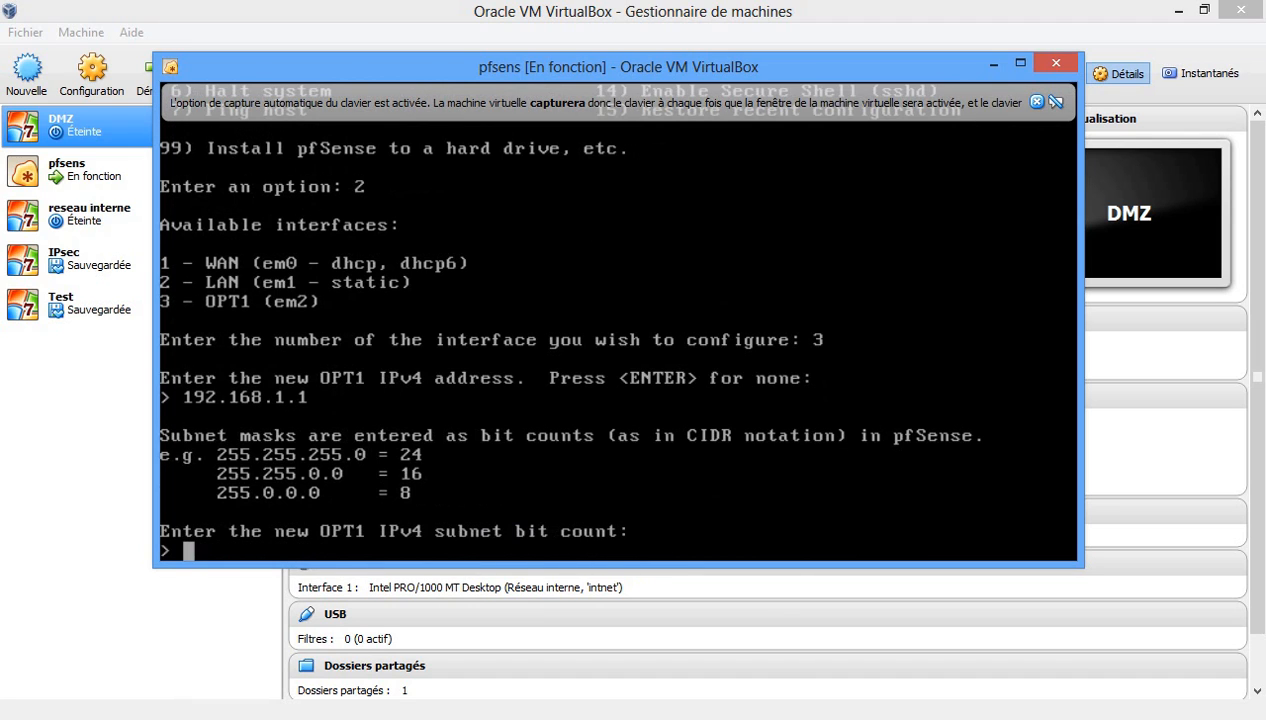
text(24)
key(Return)
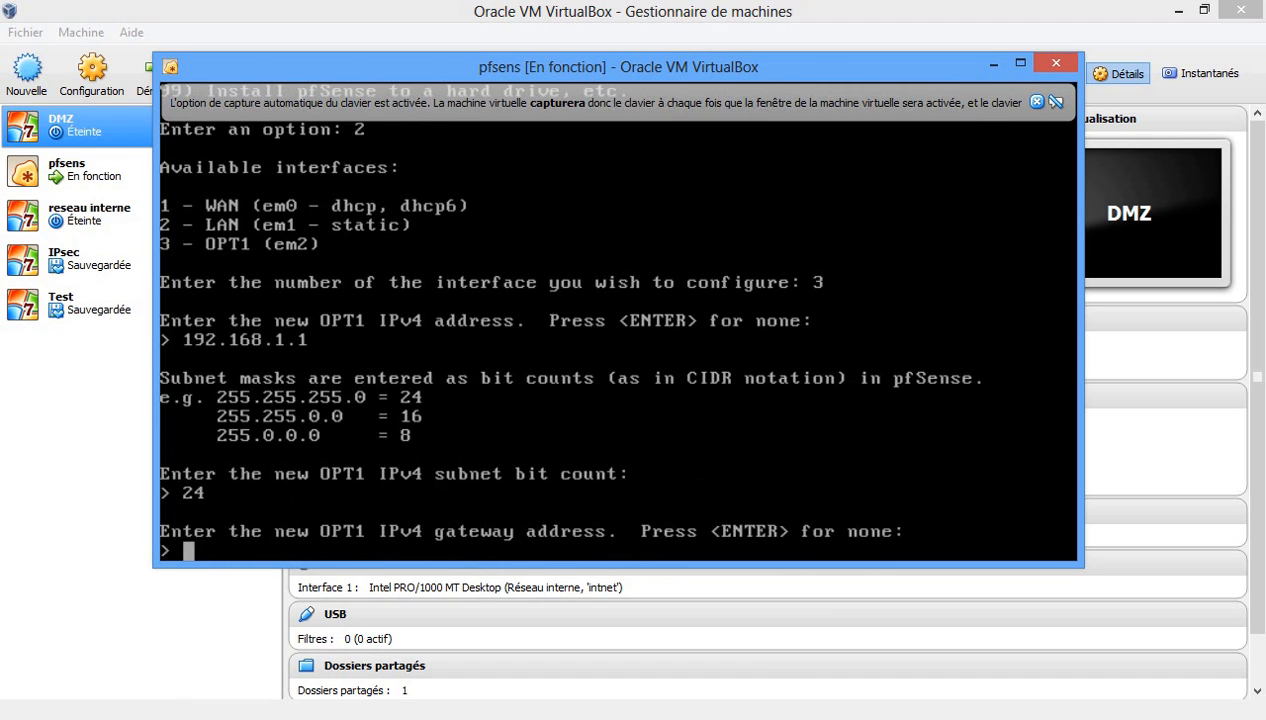
text(192.16)
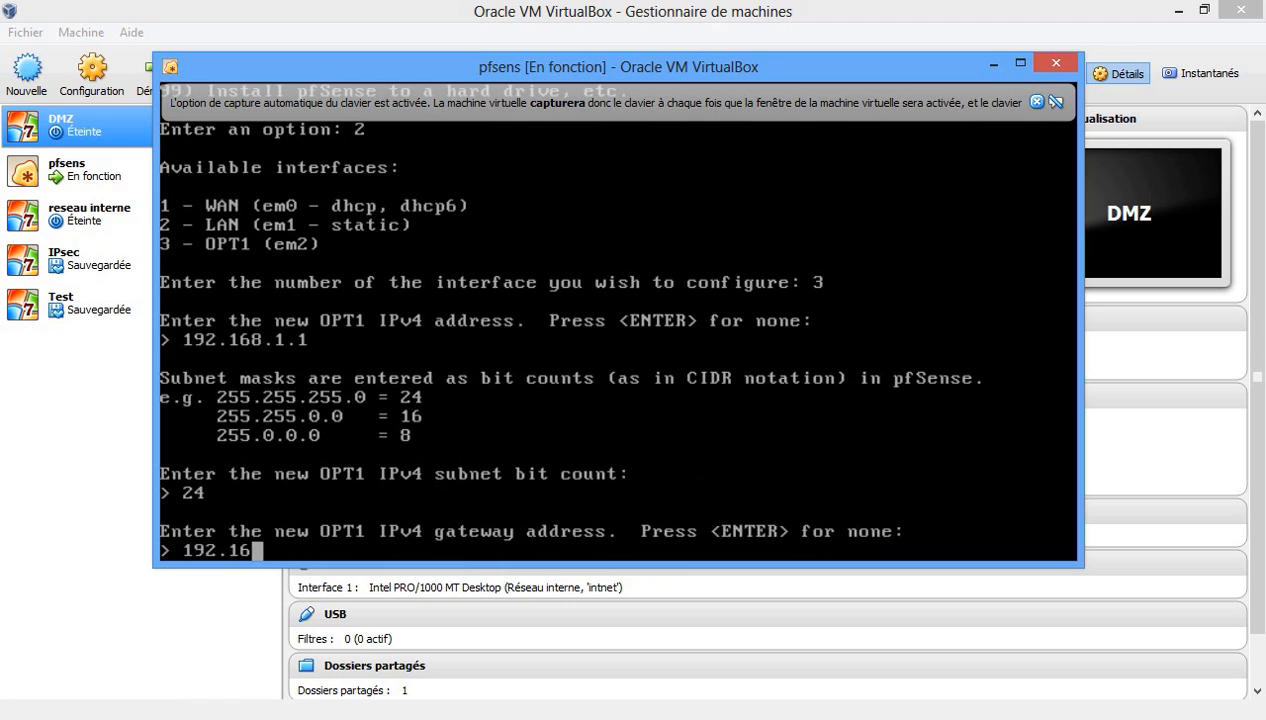
text(8.1.1)
key(Return)
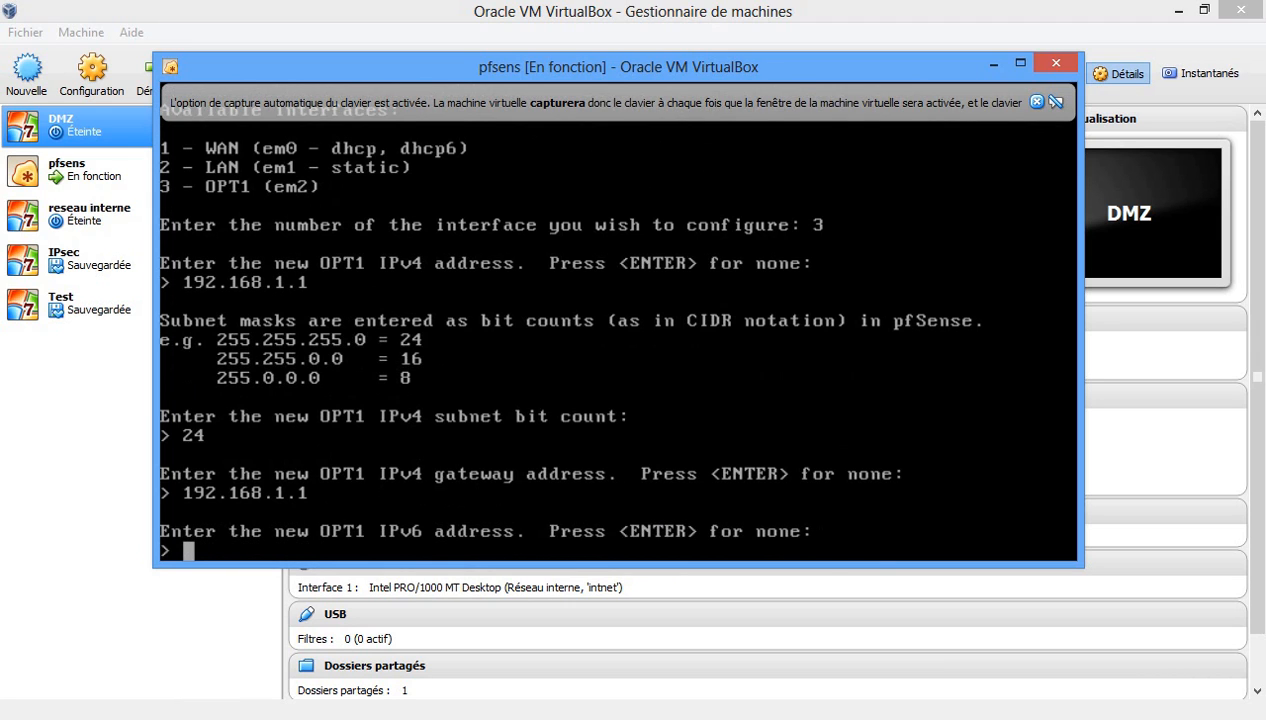
key(Return)
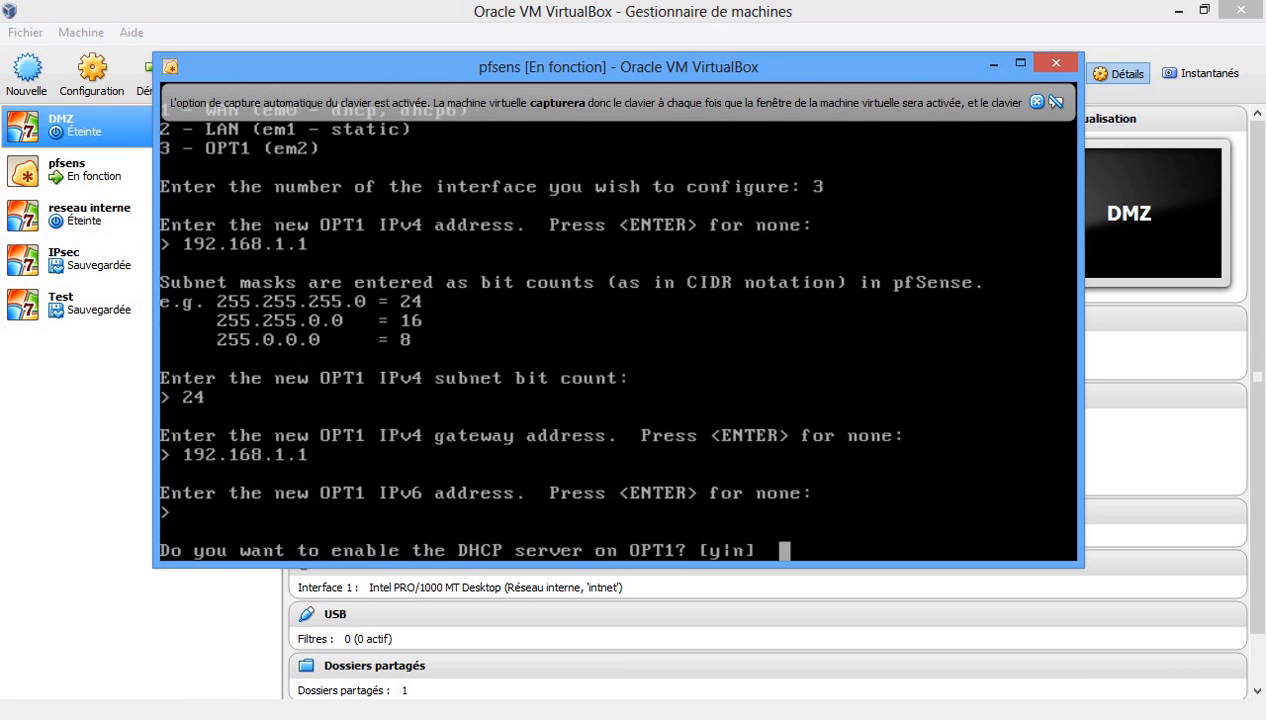
Leave DHCP off on OPT1 and minimize the pfsens console window.
text(n)
key(Return)
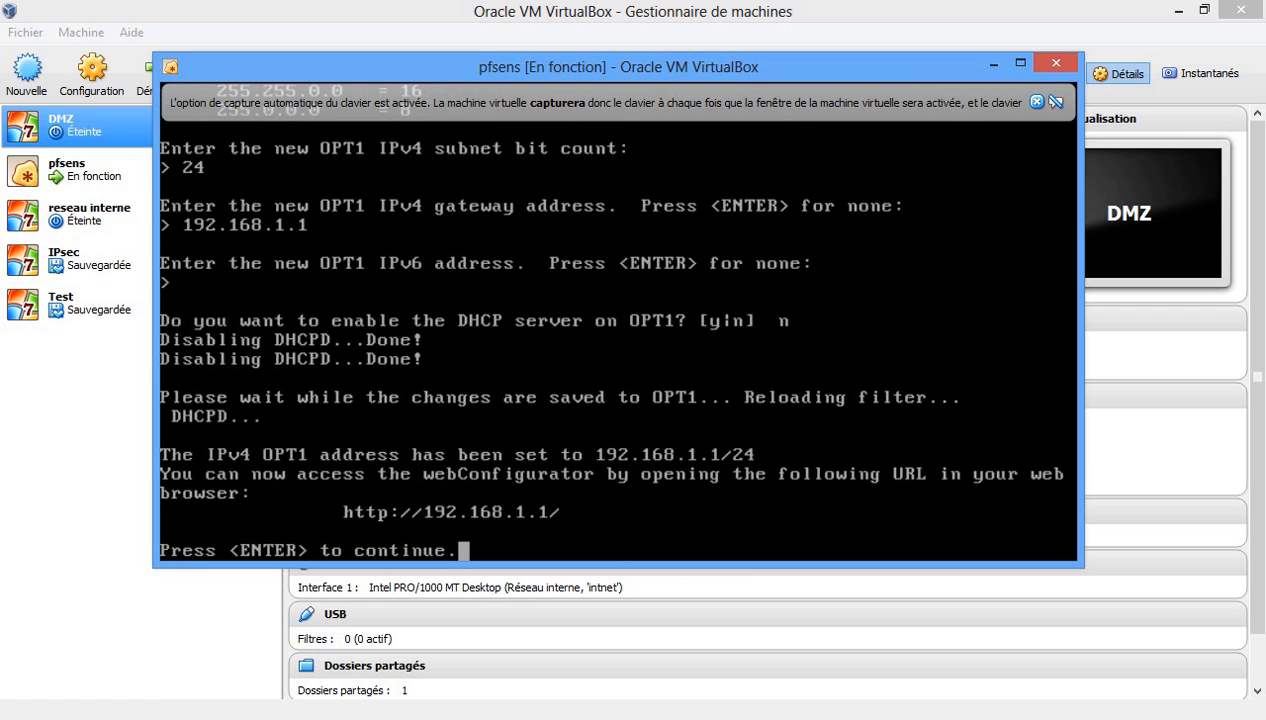
key(Return)
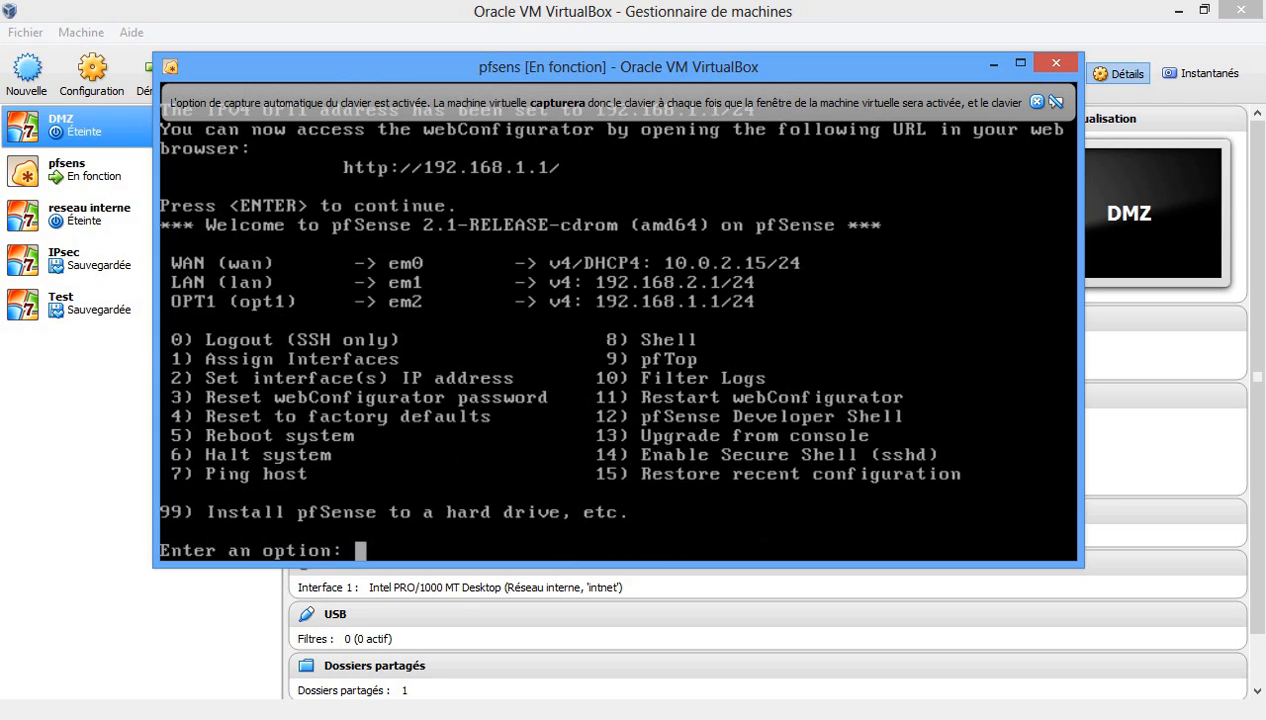
click(983, 63)
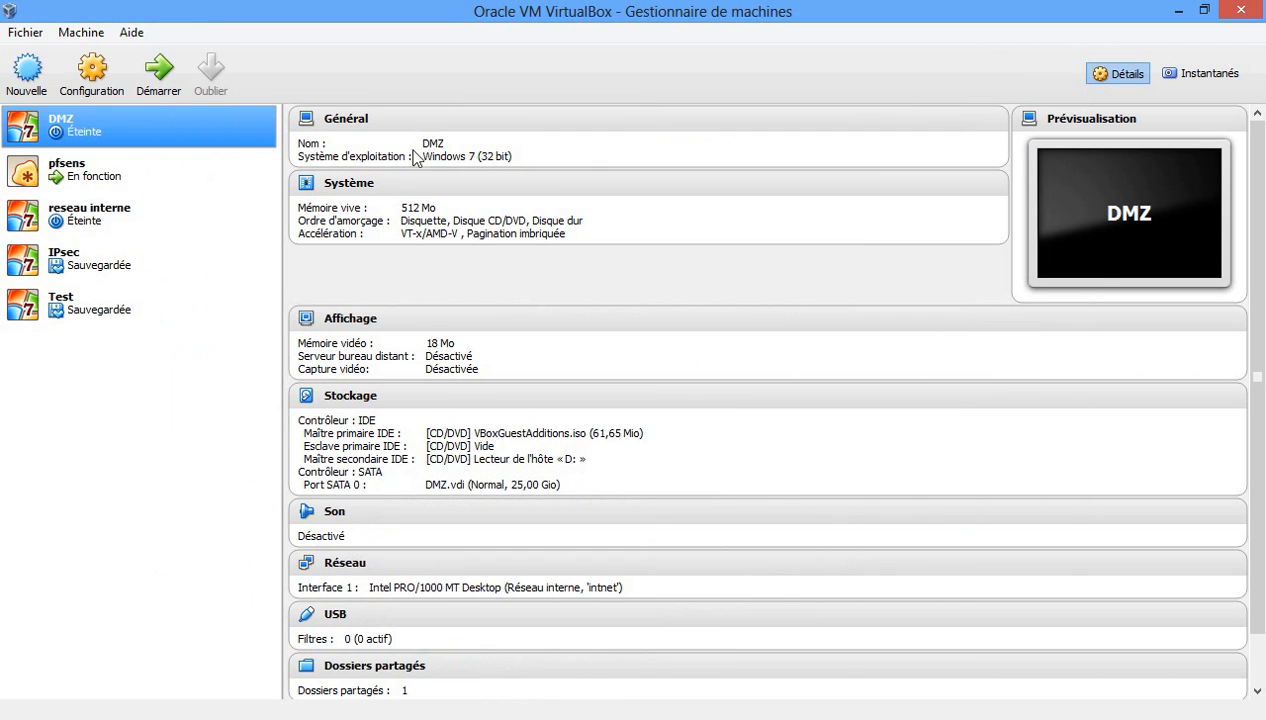
Check both of the DMZ machine's network adapters, closing its settings unchanged.
right_click(85, 131)
click(123, 131)
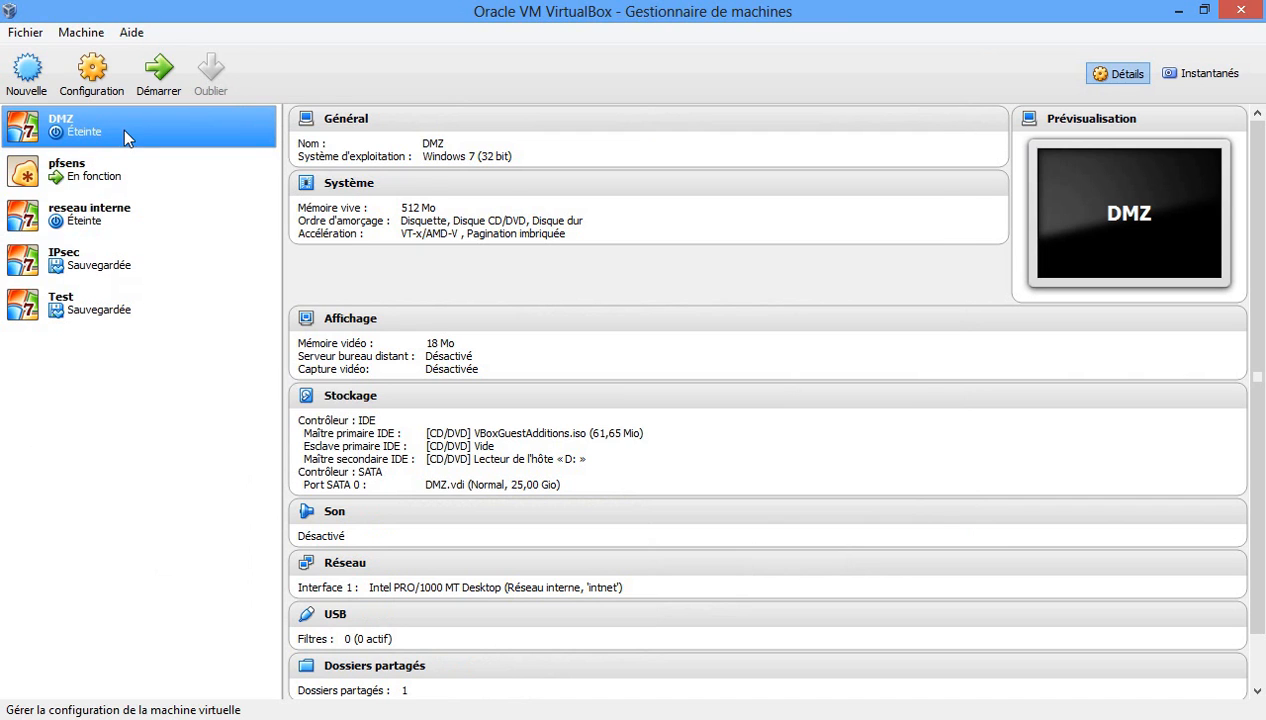
click(392, 288)
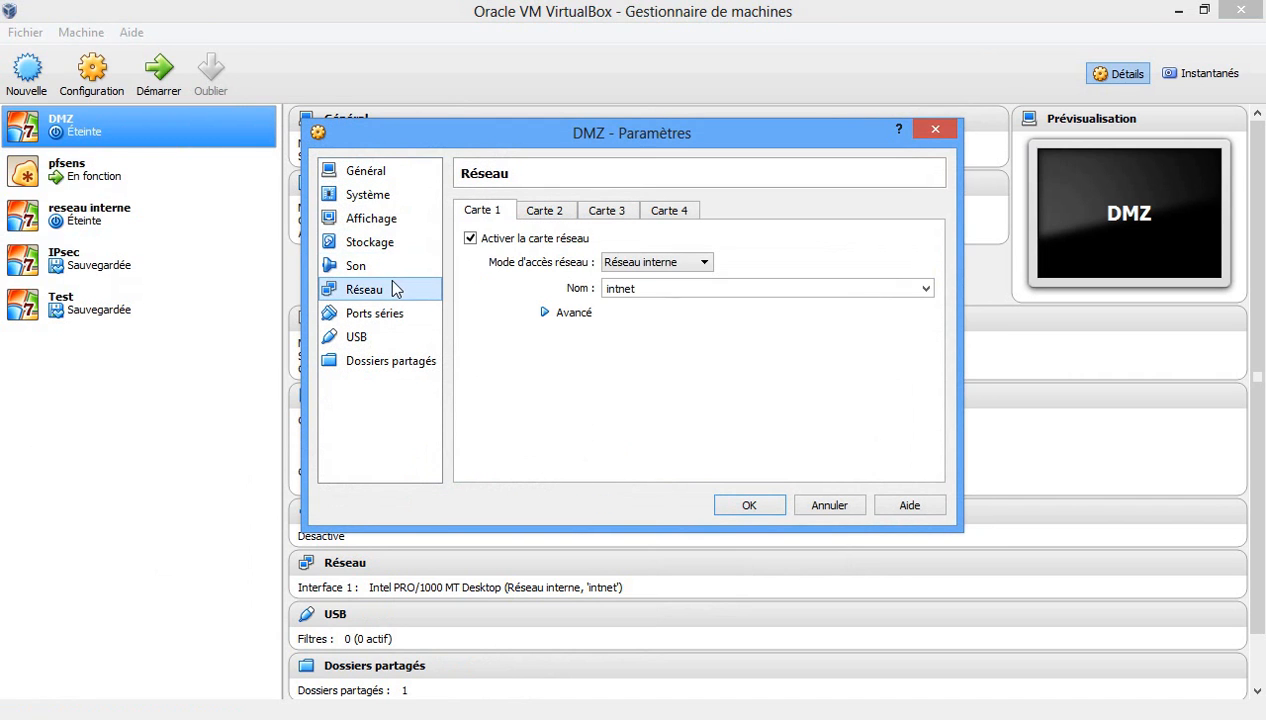
click(536, 213)
click(503, 213)
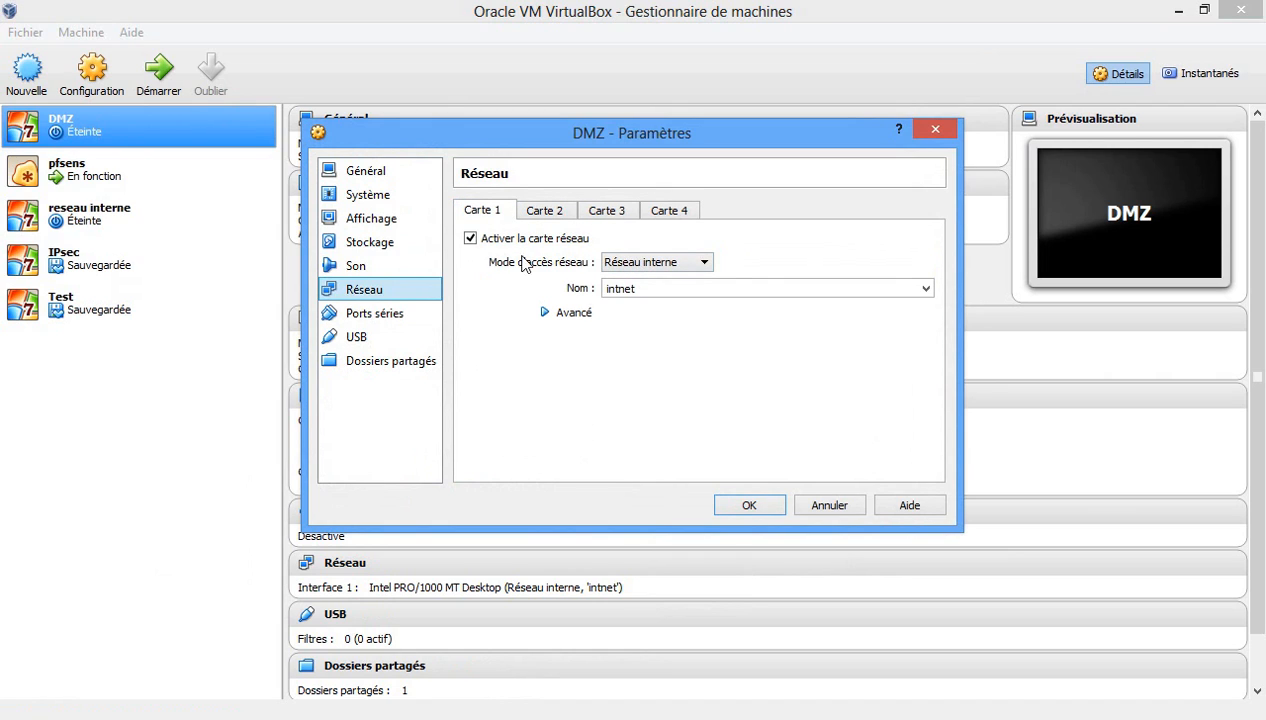
click(930, 133)
Check reseau interne's network settings, then start the DMZ machine.
scroll(917, 125, down, 1)
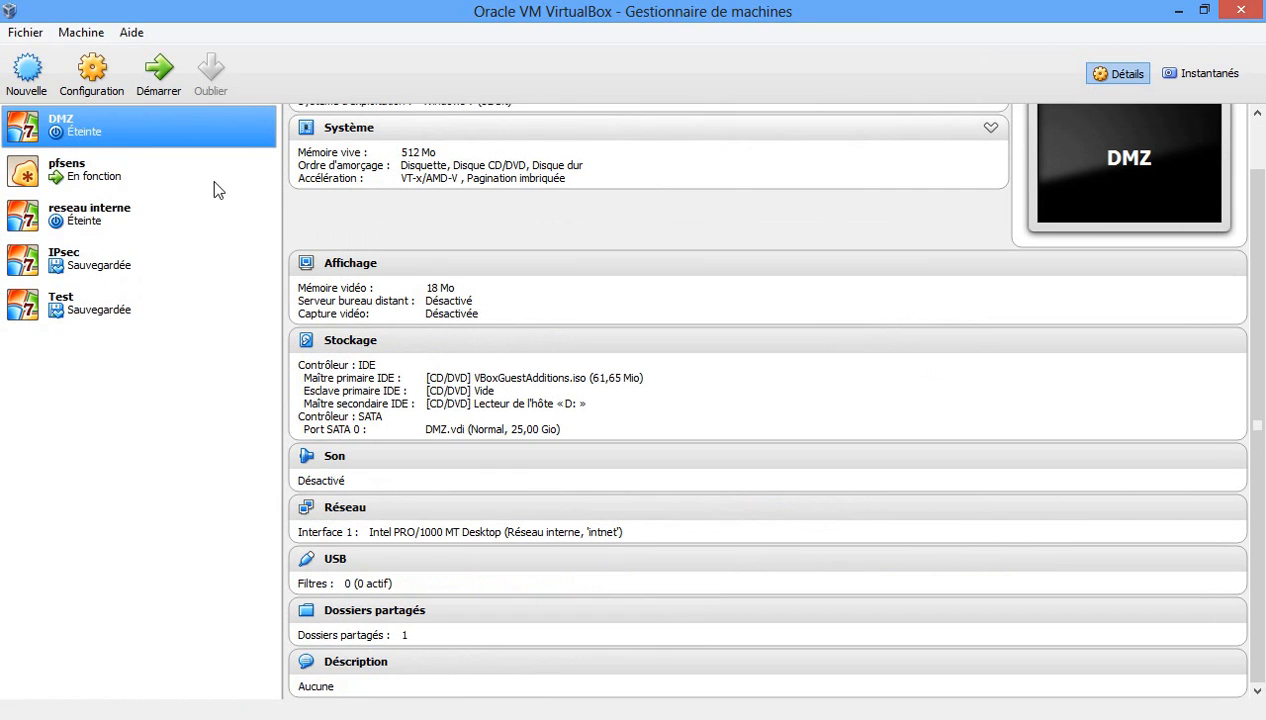
click(110, 227)
right_click(110, 227)
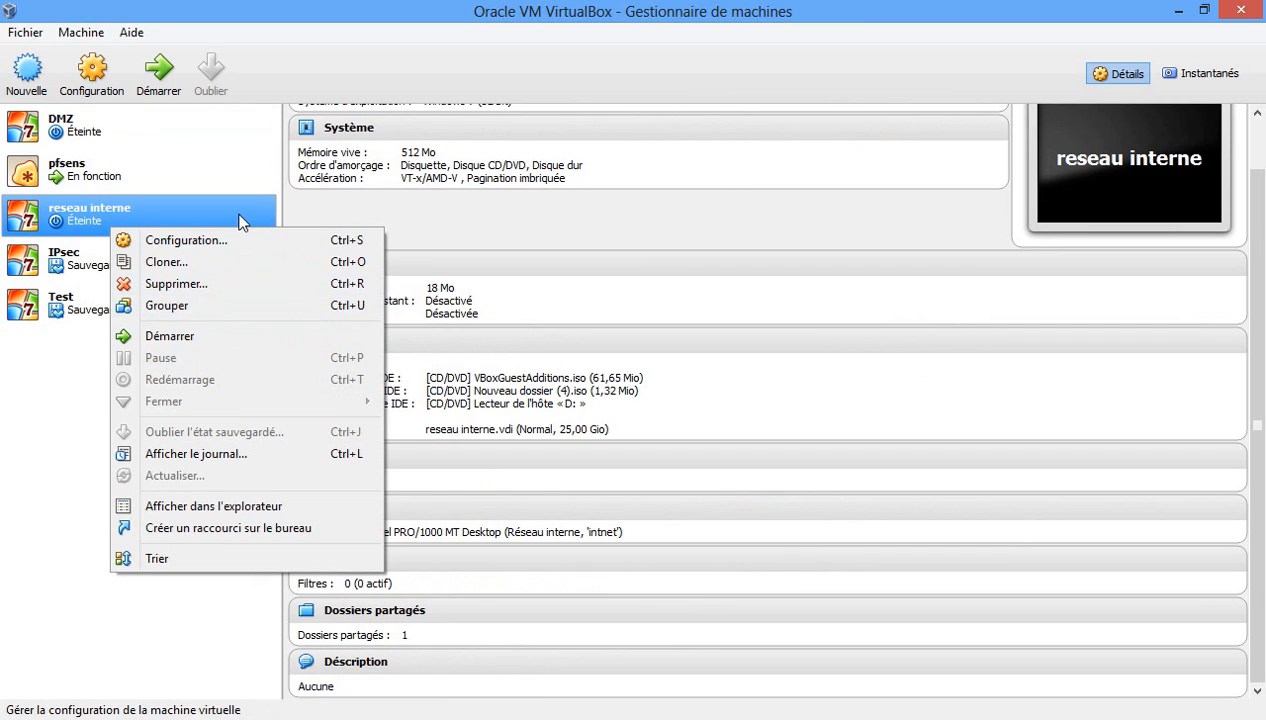
click(240, 244)
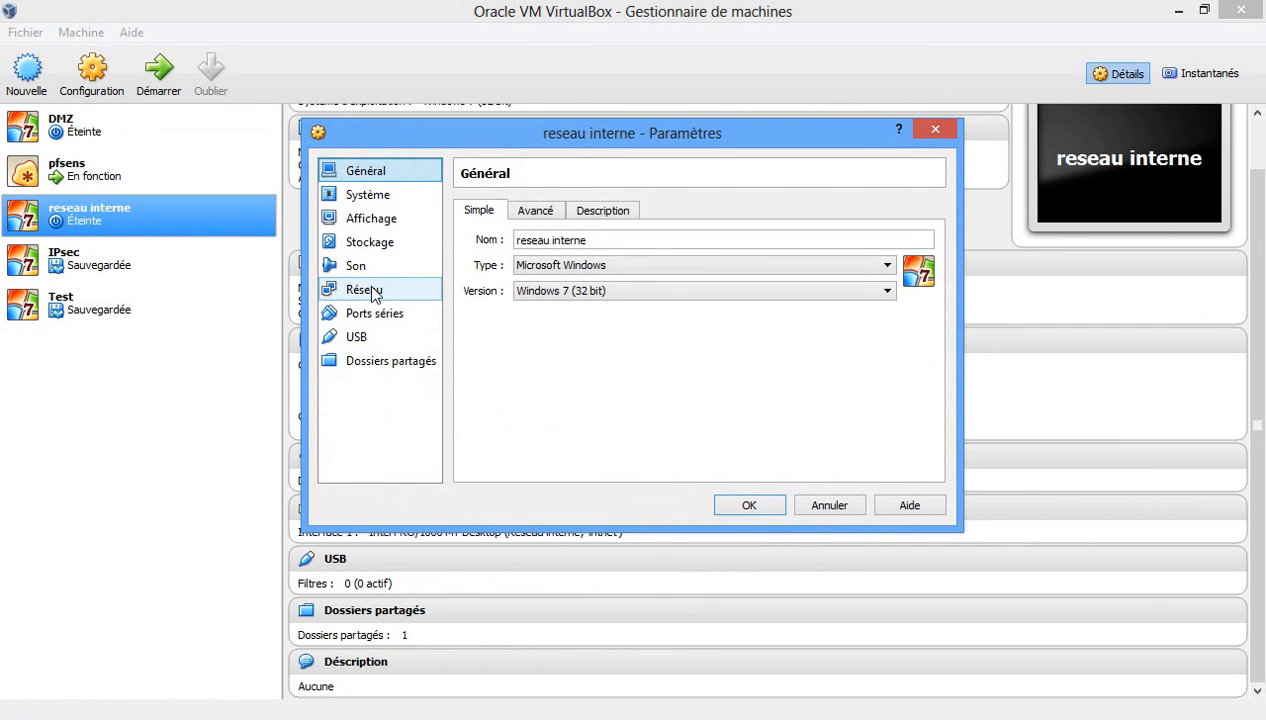
click(371, 290)
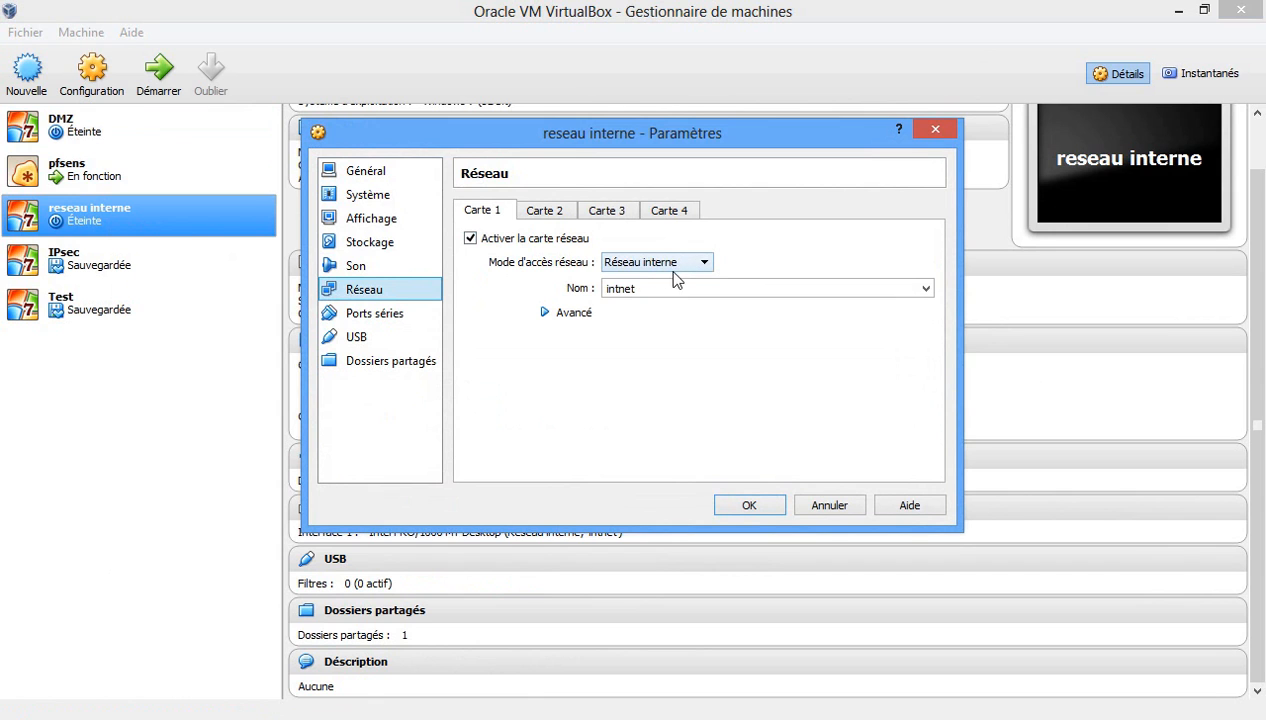
click(746, 506)
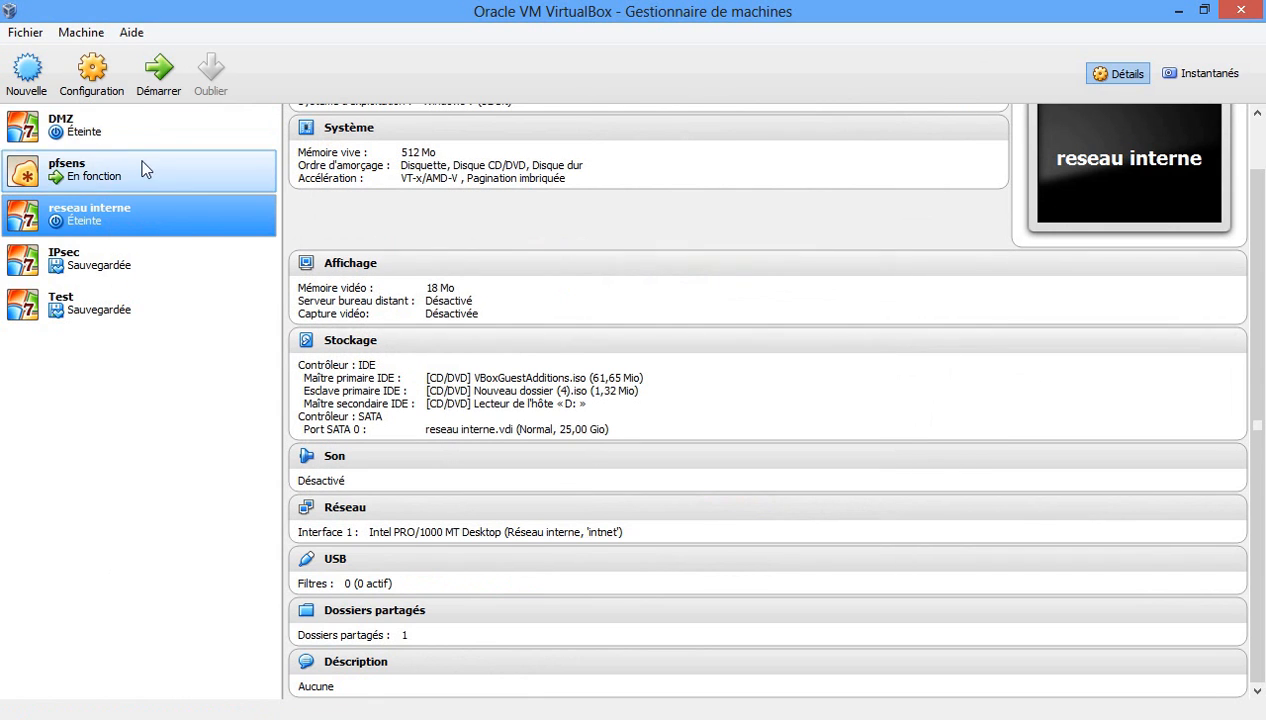
click(103, 128)
click(143, 90)
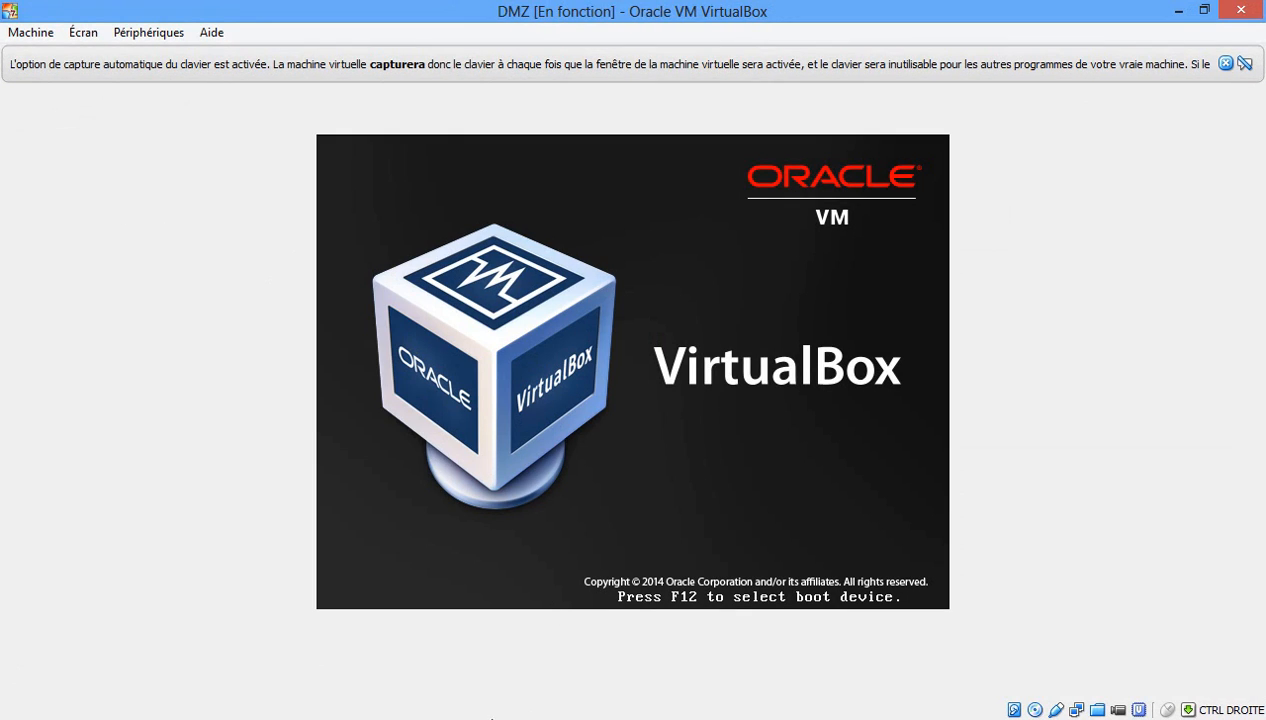
Start the reseau interne virtual machine from VirtualBox Manager.
mouse_move(495, 717)
click(215, 612)
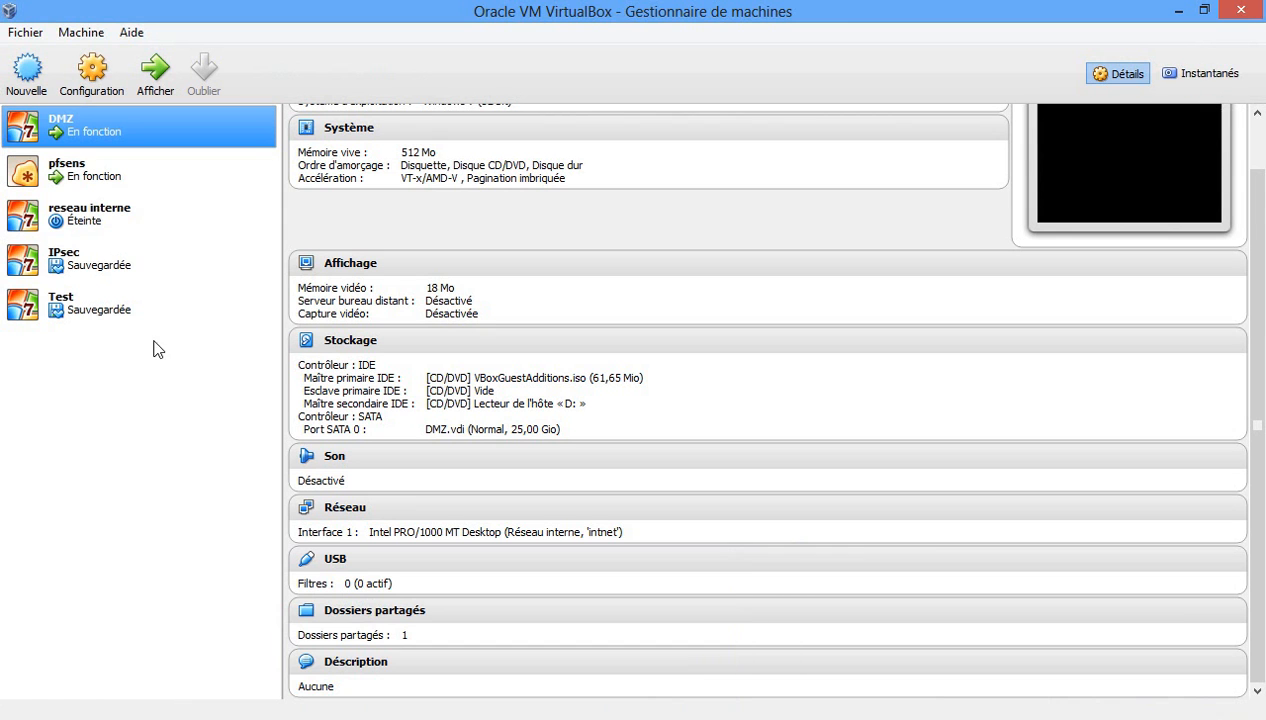
click(112, 226)
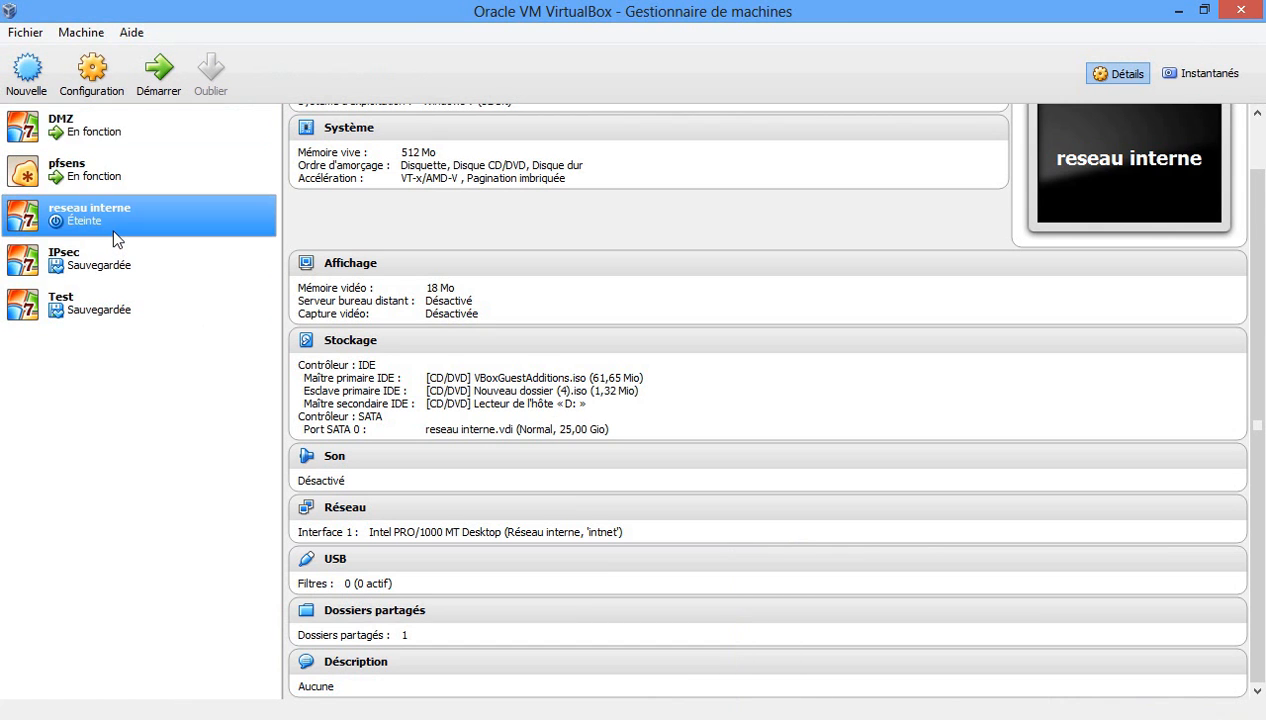
click(159, 90)
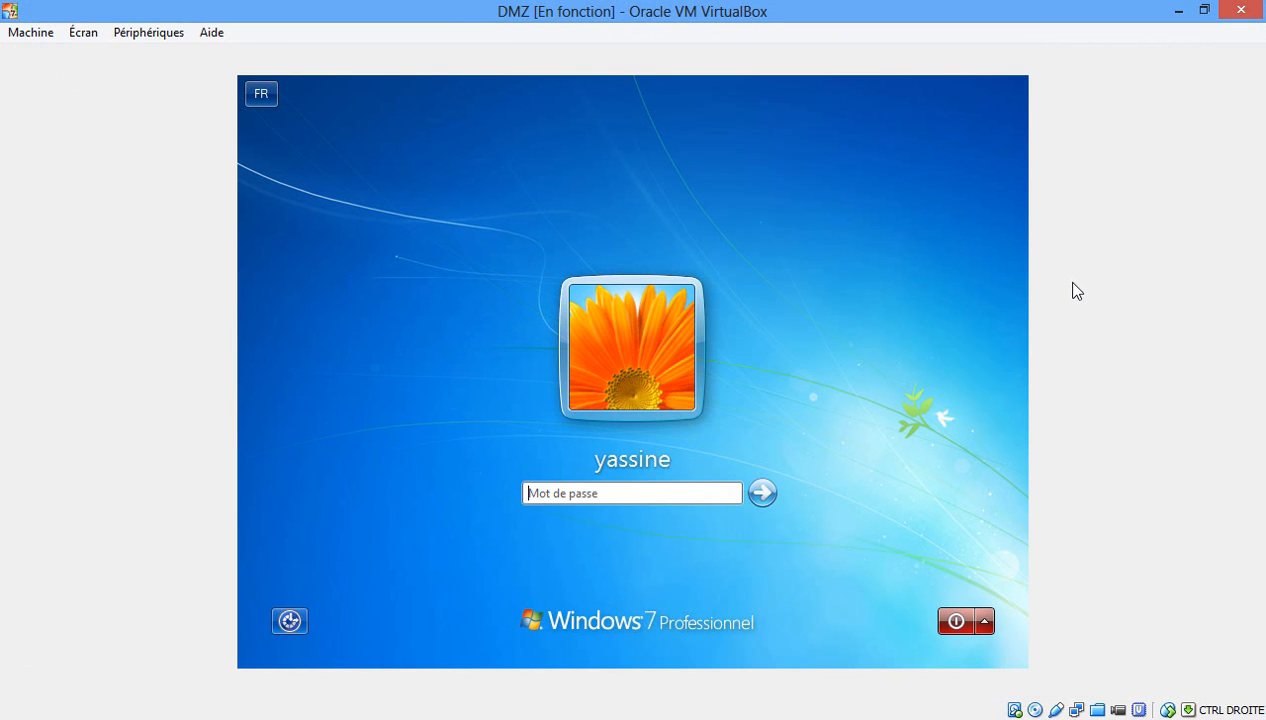
Enter the Windows login password on DMZ, then switch to the reseau interne window.
text(****)
key(Return)
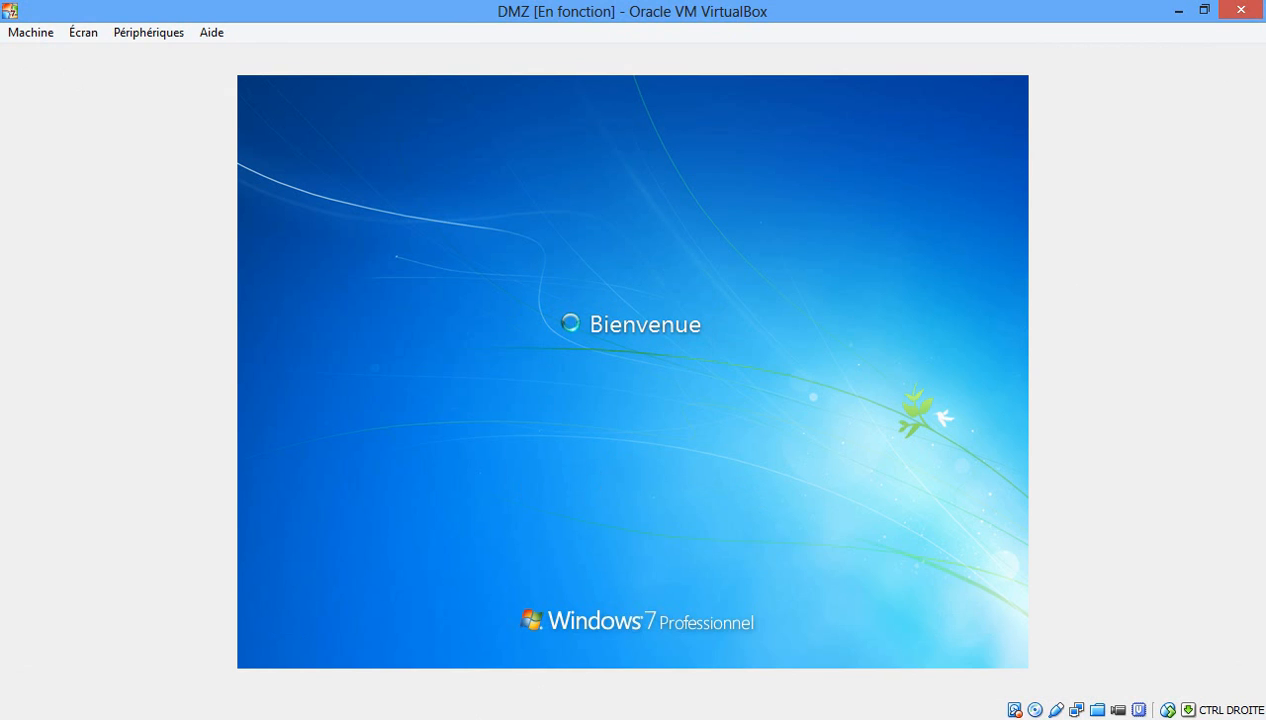
mouse_move(461, 719)
click(757, 614)
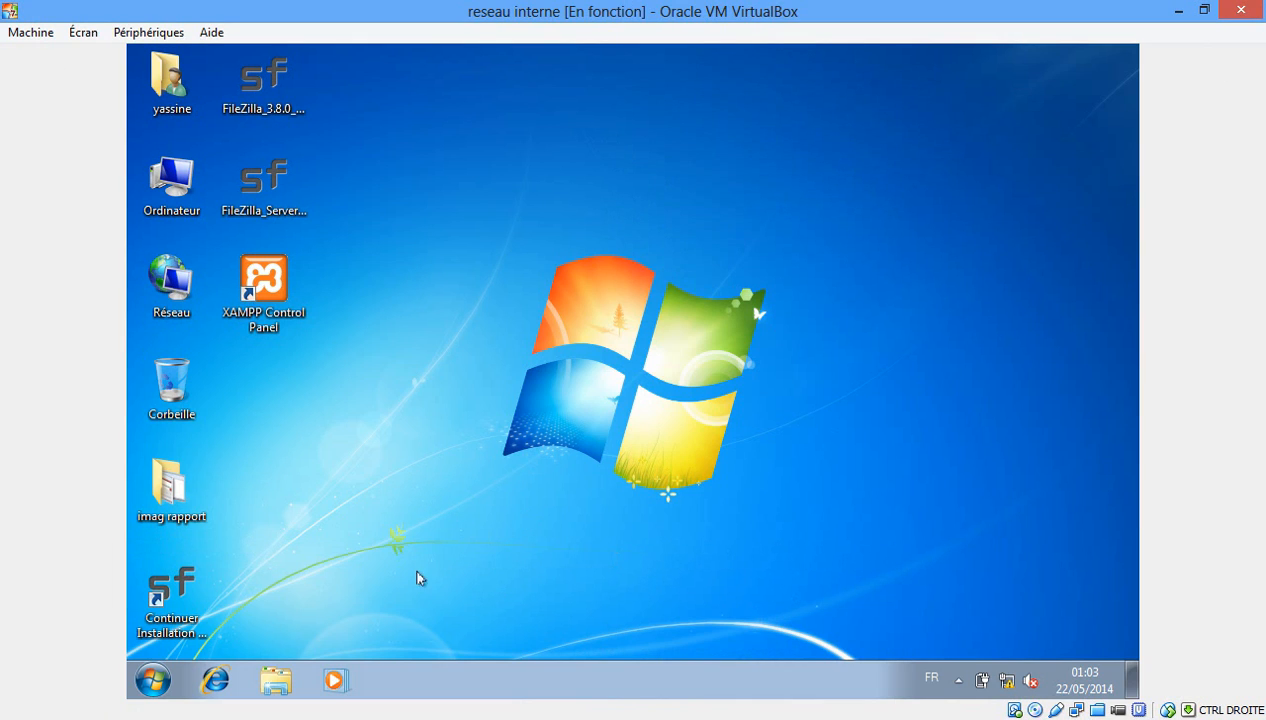
Run ipconfig on reseau interne to verify 192.168.1.2 with gateway 192.168.1.1.
click(151, 681)
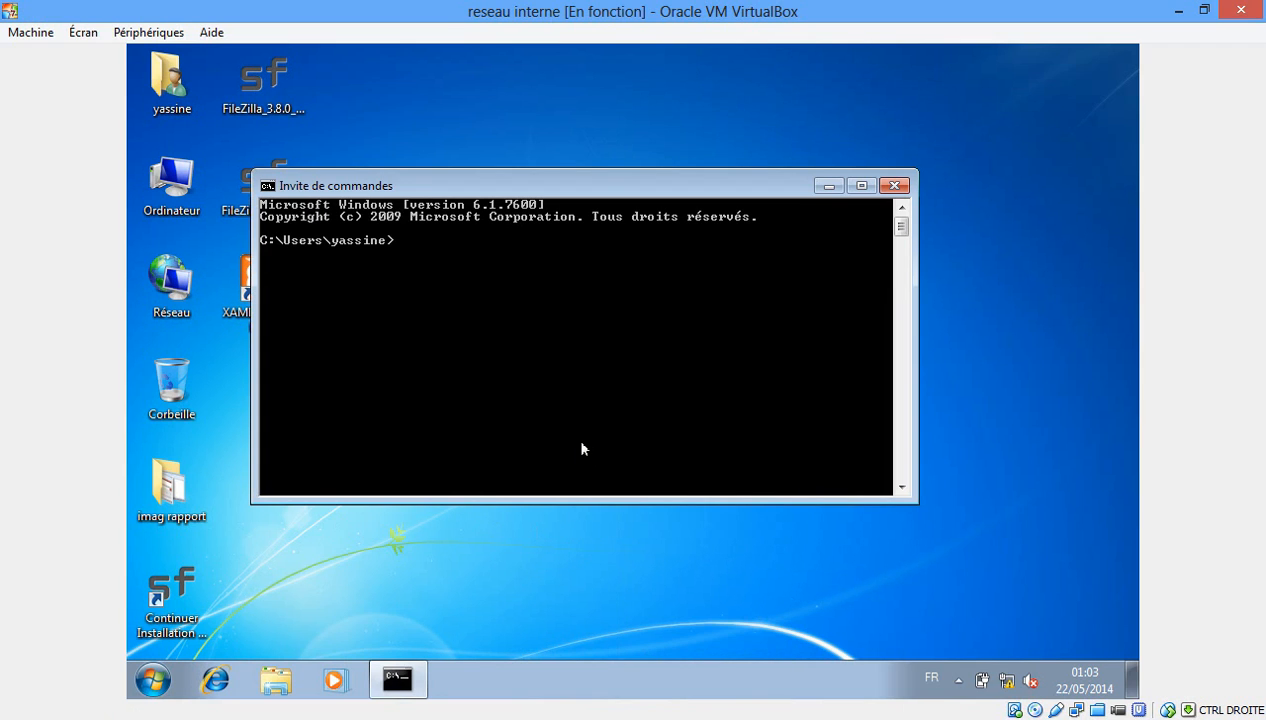
text(ipconfig)
key(Return)
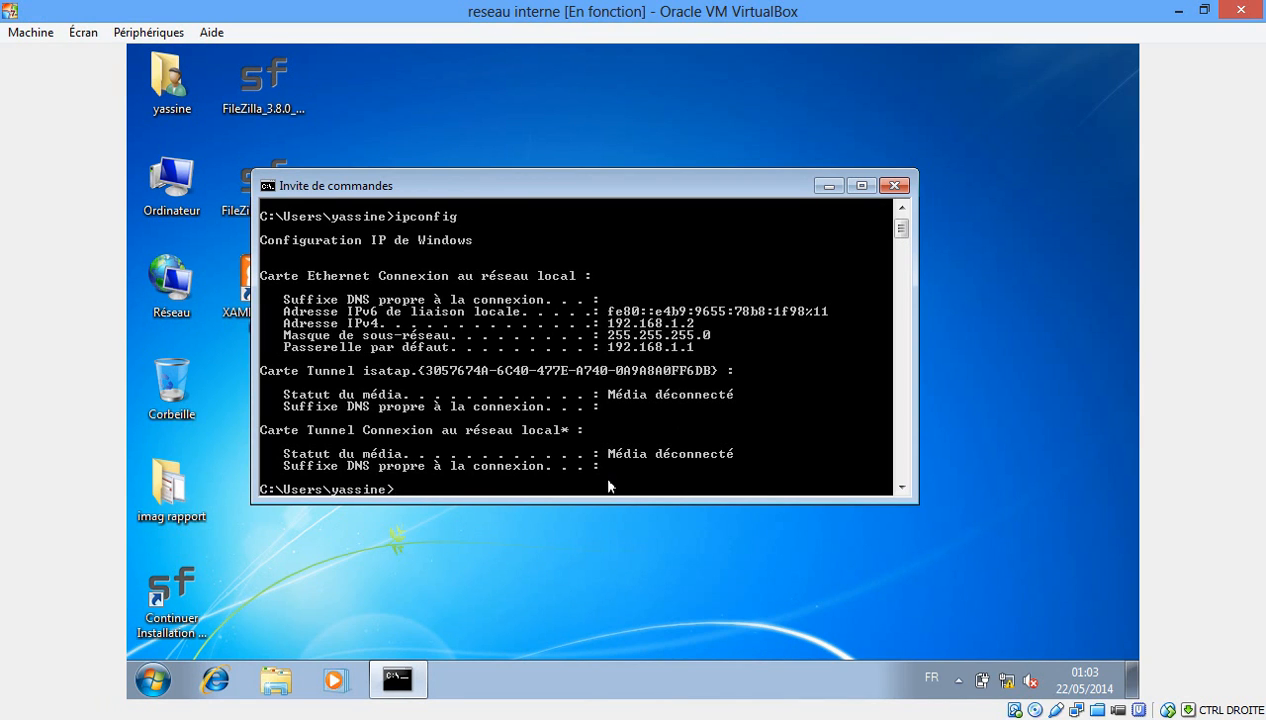
mouse_move(457, 712)
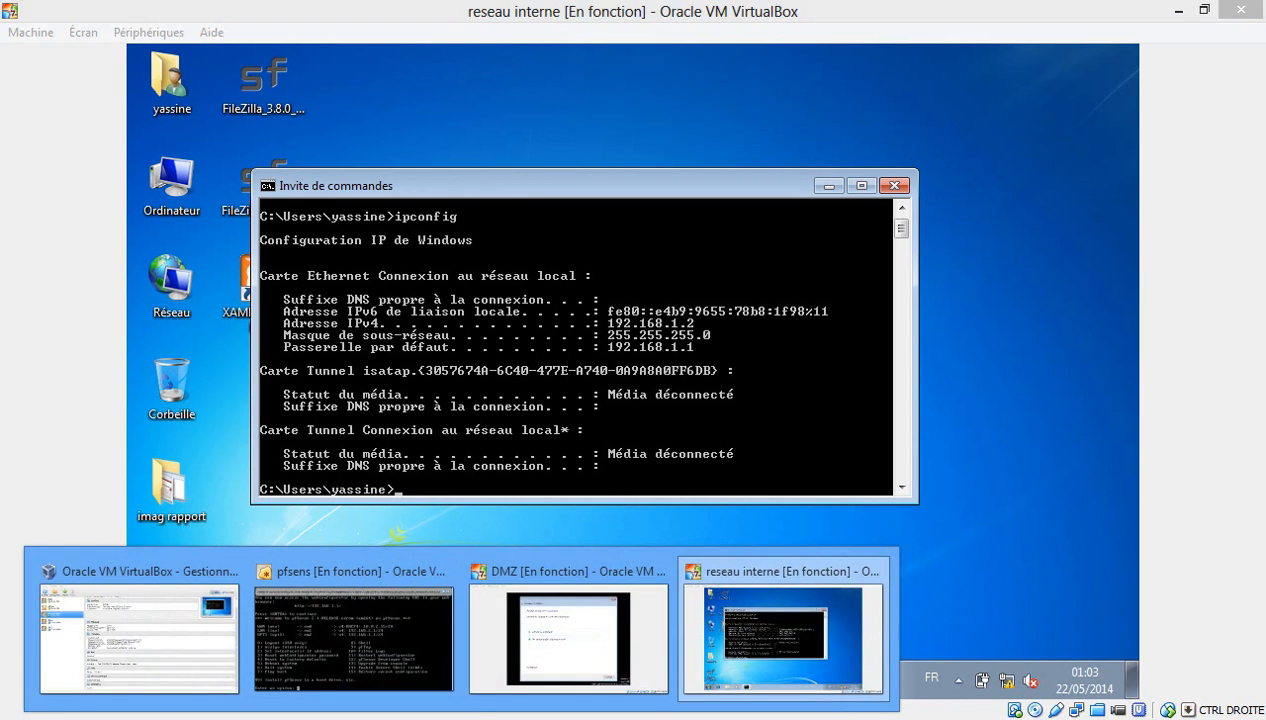
click(528, 652)
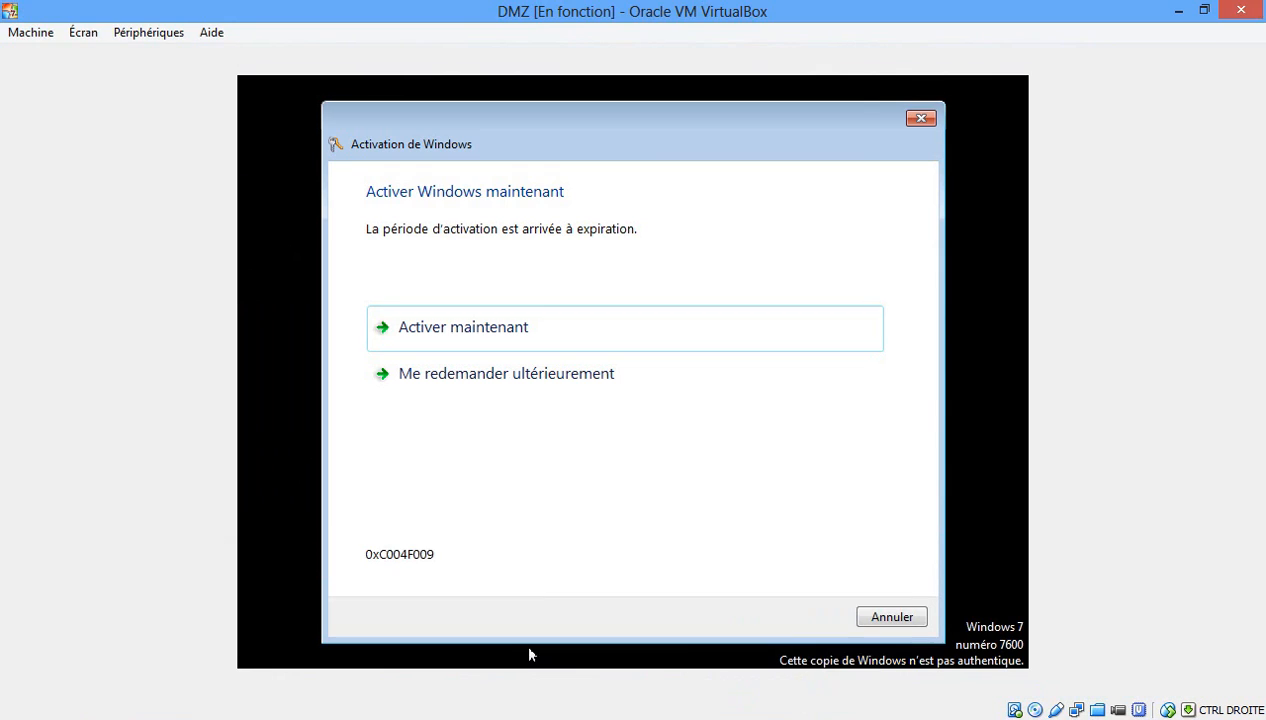
Dismiss the Windows activation warning, choosing to be reminded later.
click(510, 385)
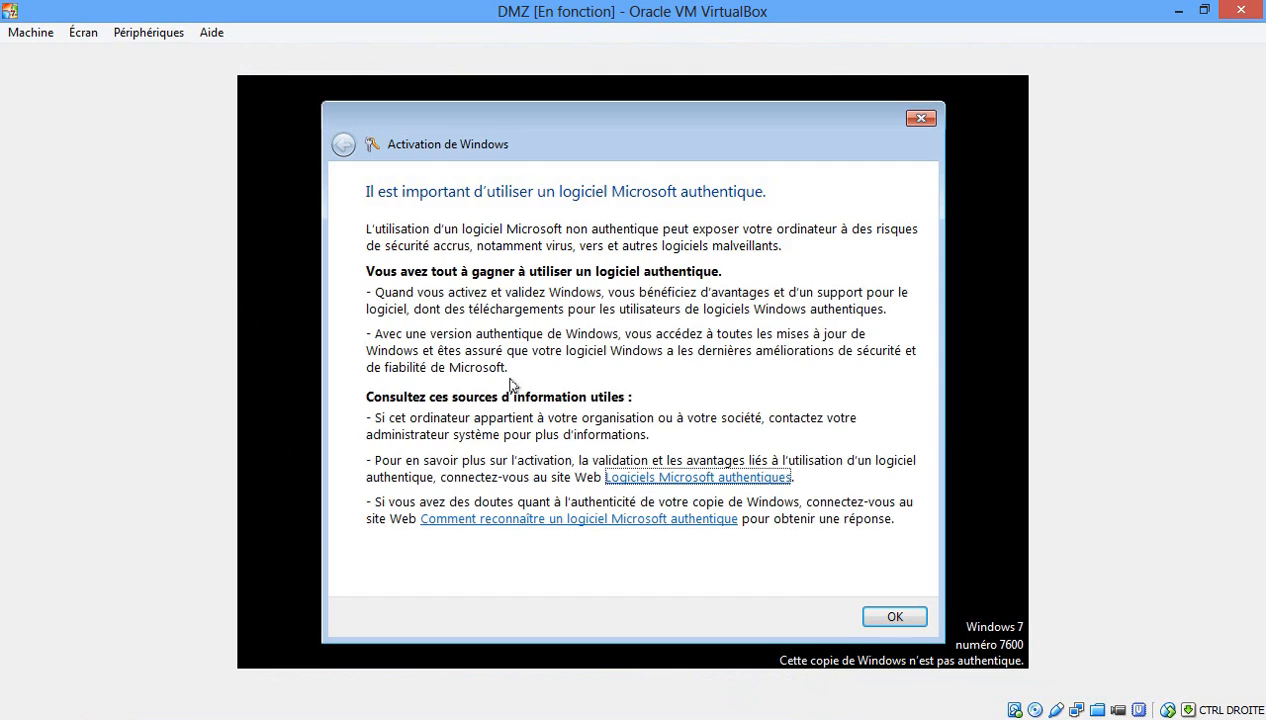
click(893, 614)
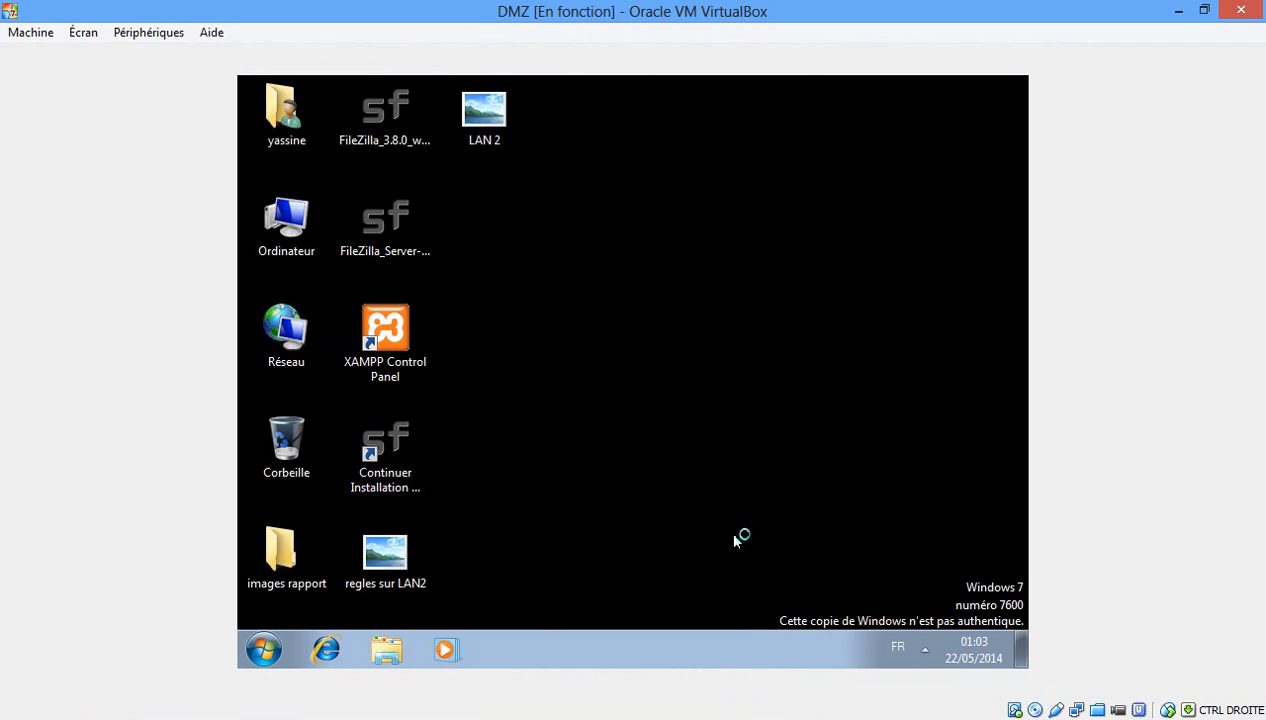
right_click(670, 401)
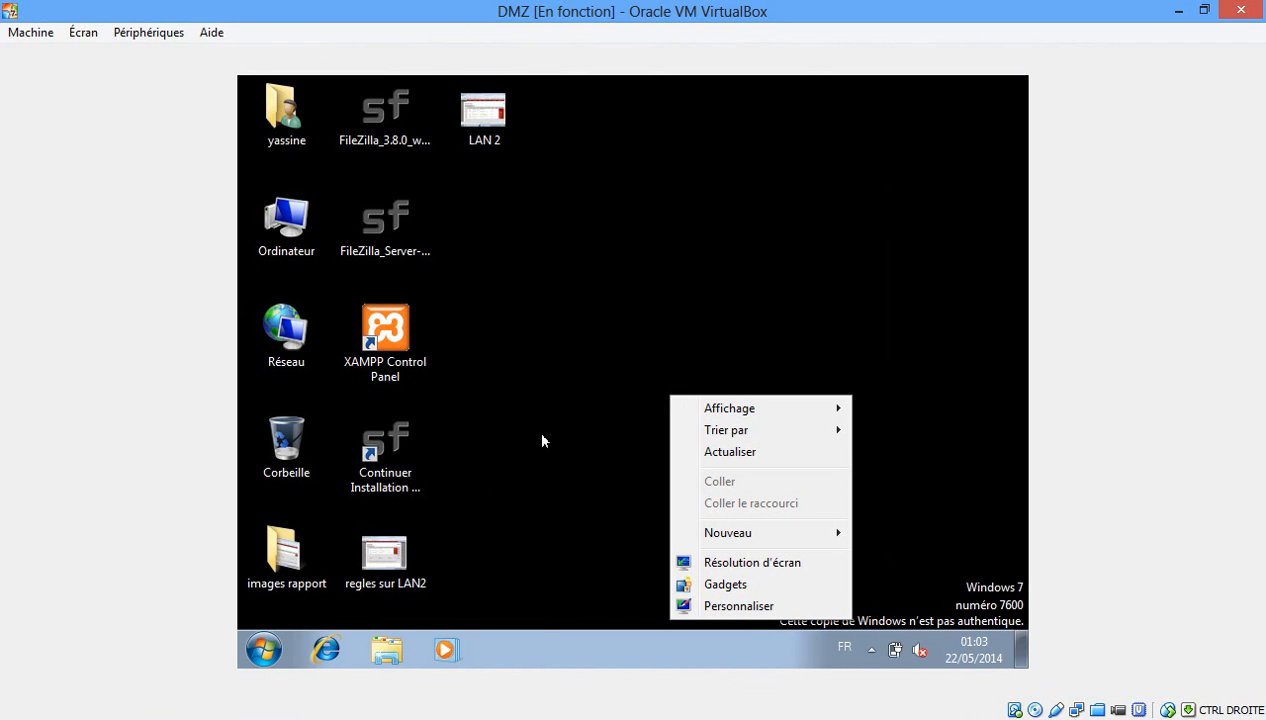
click(264, 650)
Open a command prompt and run ipconfig, showing 192.168.2.2 with gateway 192.168.2.1.
click(264, 650)
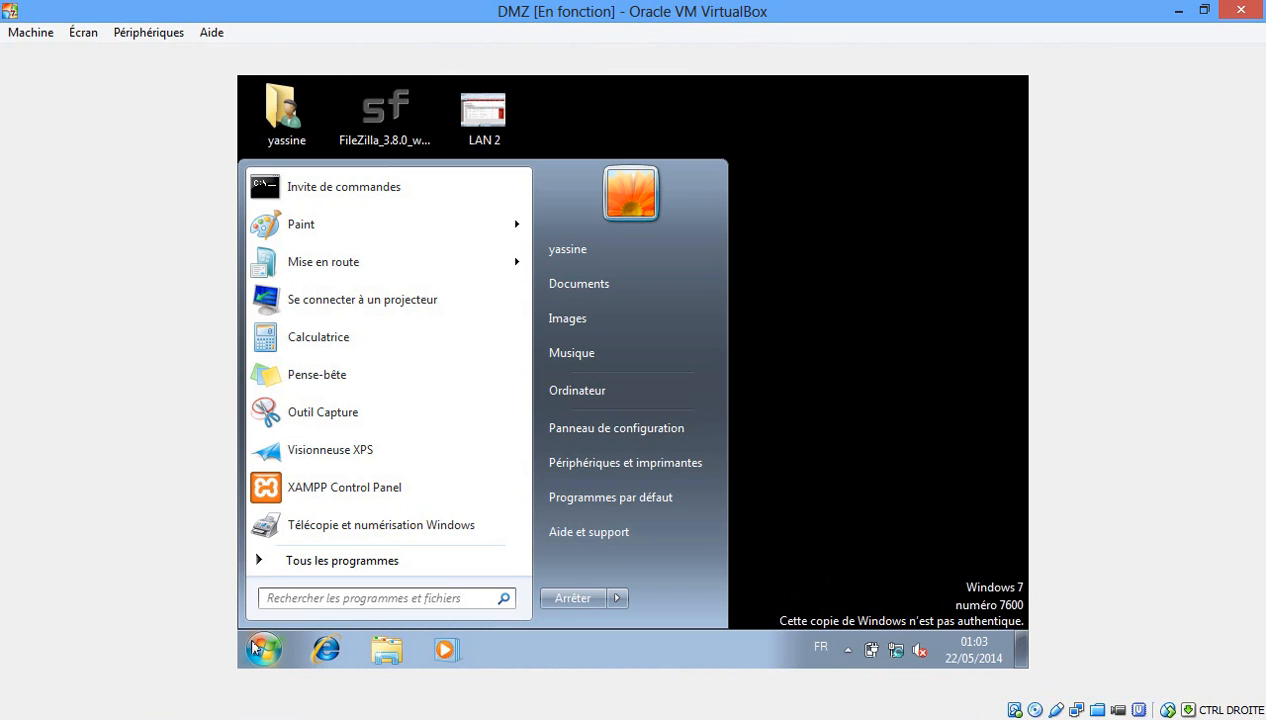
click(326, 189)
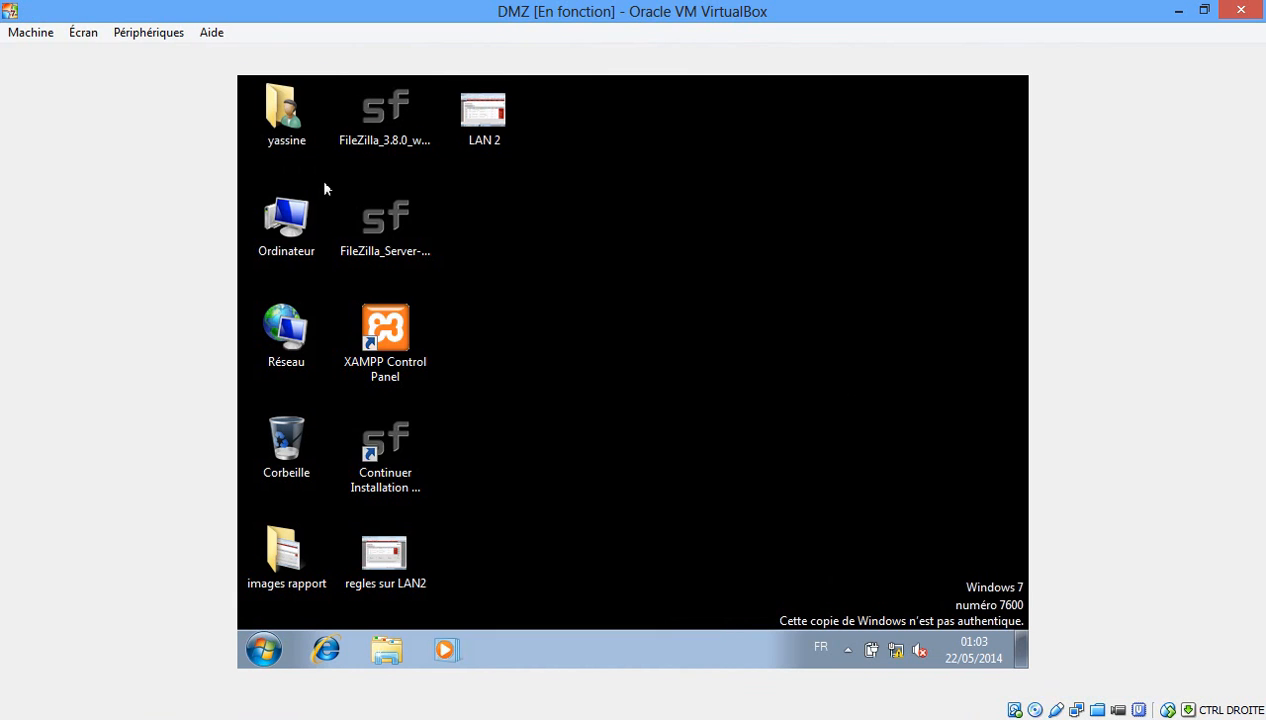
text(ipconfig)
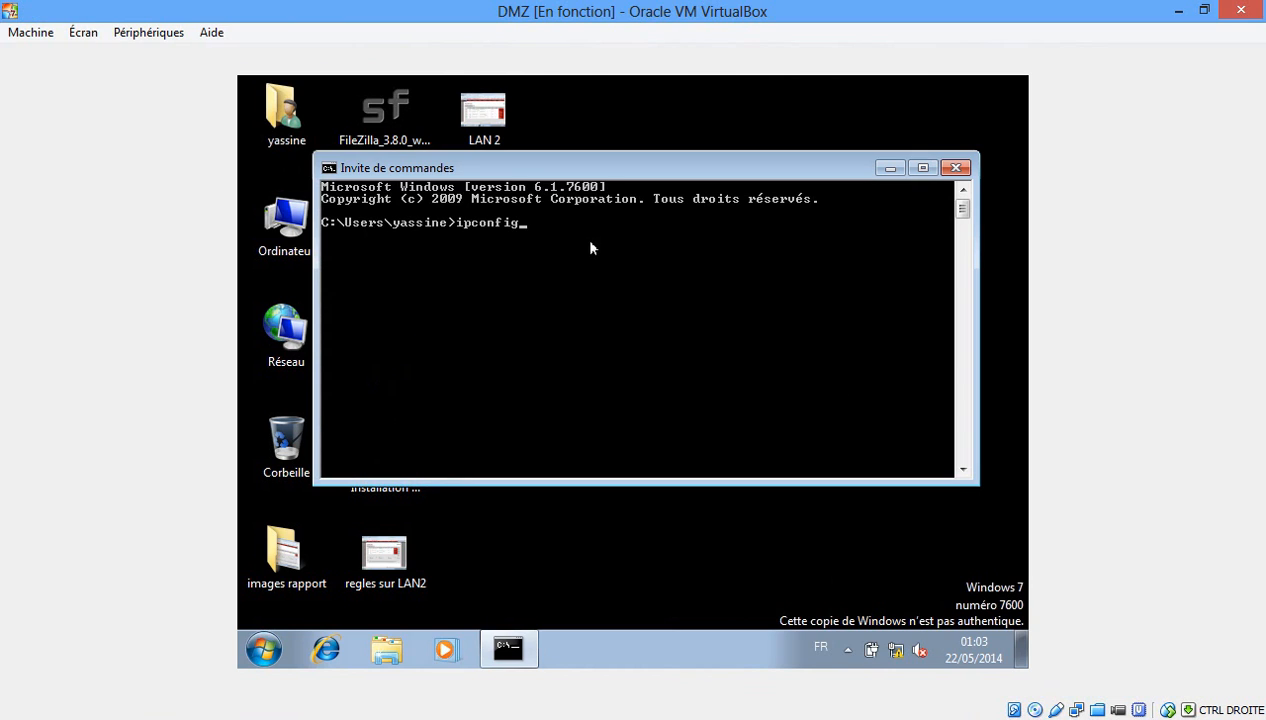
key(Return)
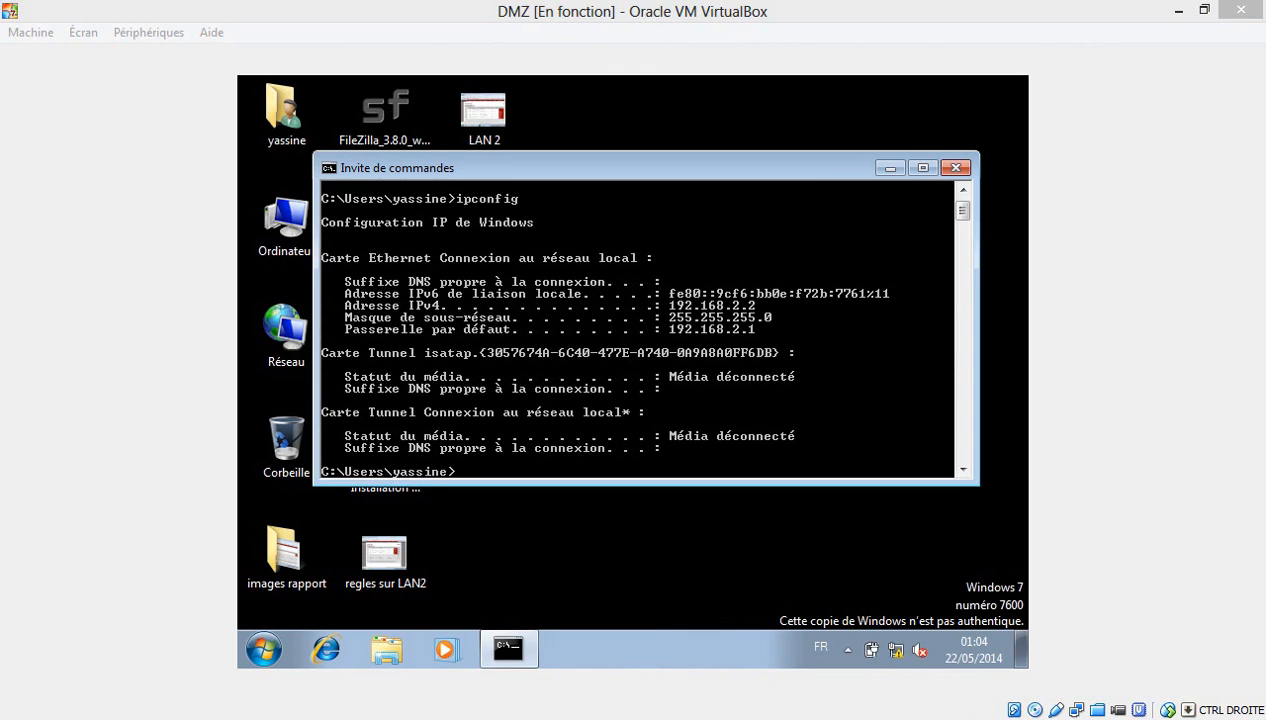
click(508, 648)
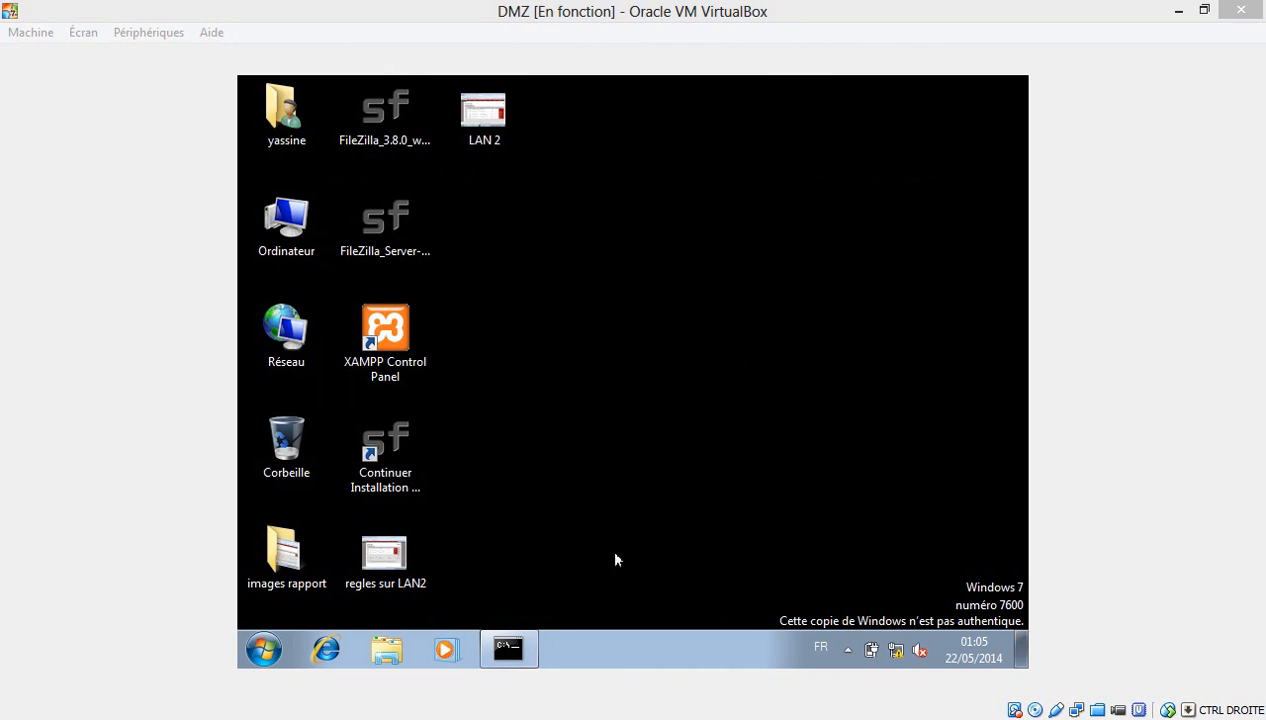
mouse_move(528, 649)
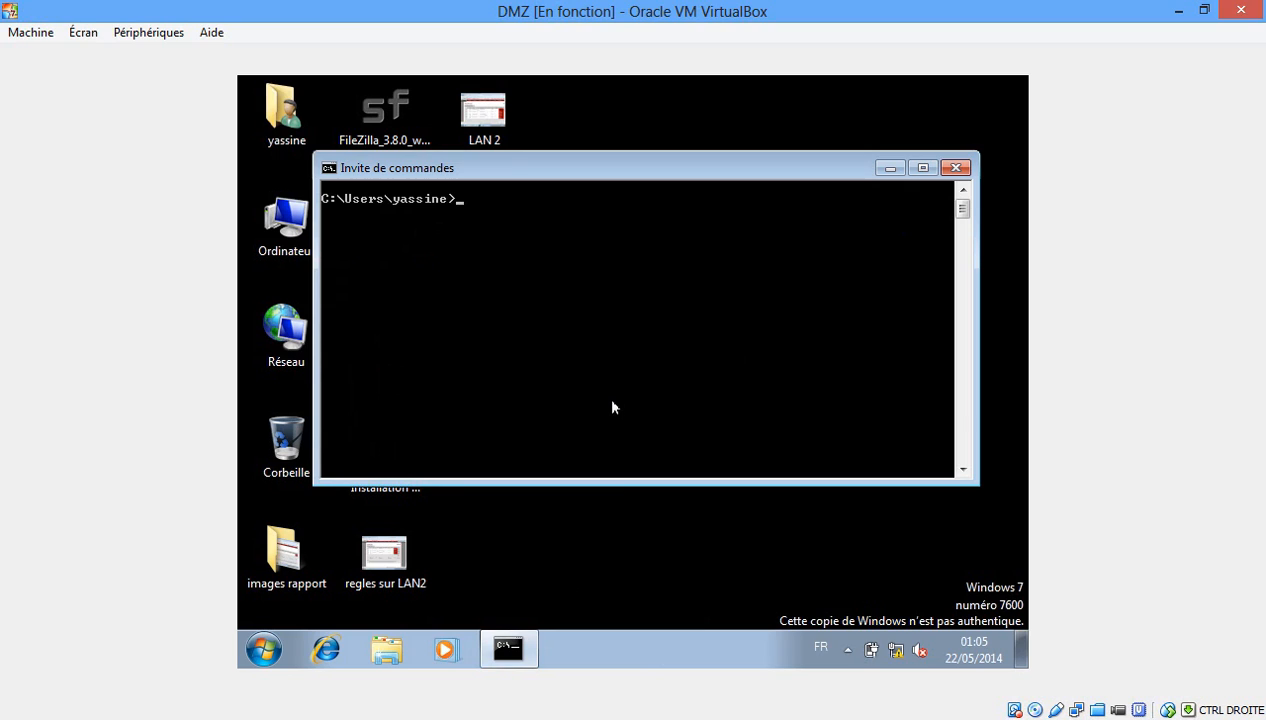
Rerun ipconfig and ping 192.168.2.1, receiving all 4 replies with 0% loss.
text(g)
key(BackSpace)
key(BackSpace)
key(BackSpace)
key(BackSpace)
key(BackSpace)
key(BackSpace)
key(BackSpace)
key(BackSpace)
key(BackSpace)
text(g)
key(Return)
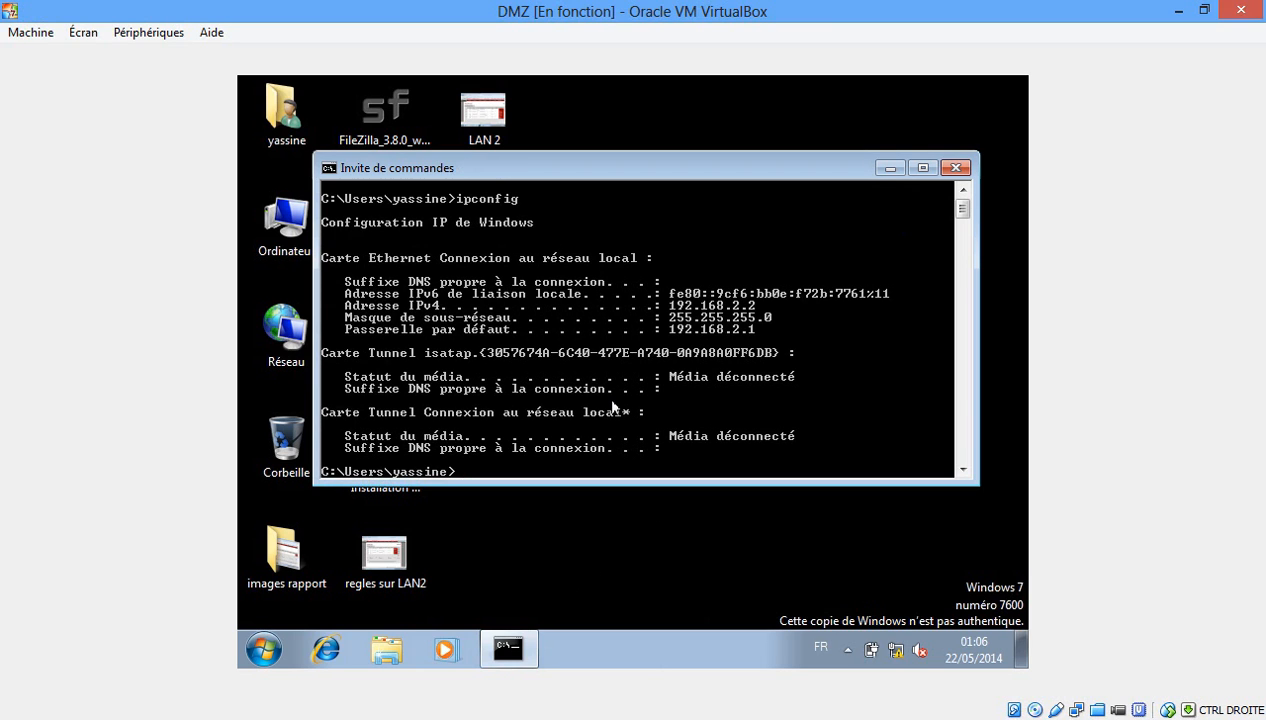
text(ping 192.168.2.1)
key(Return)
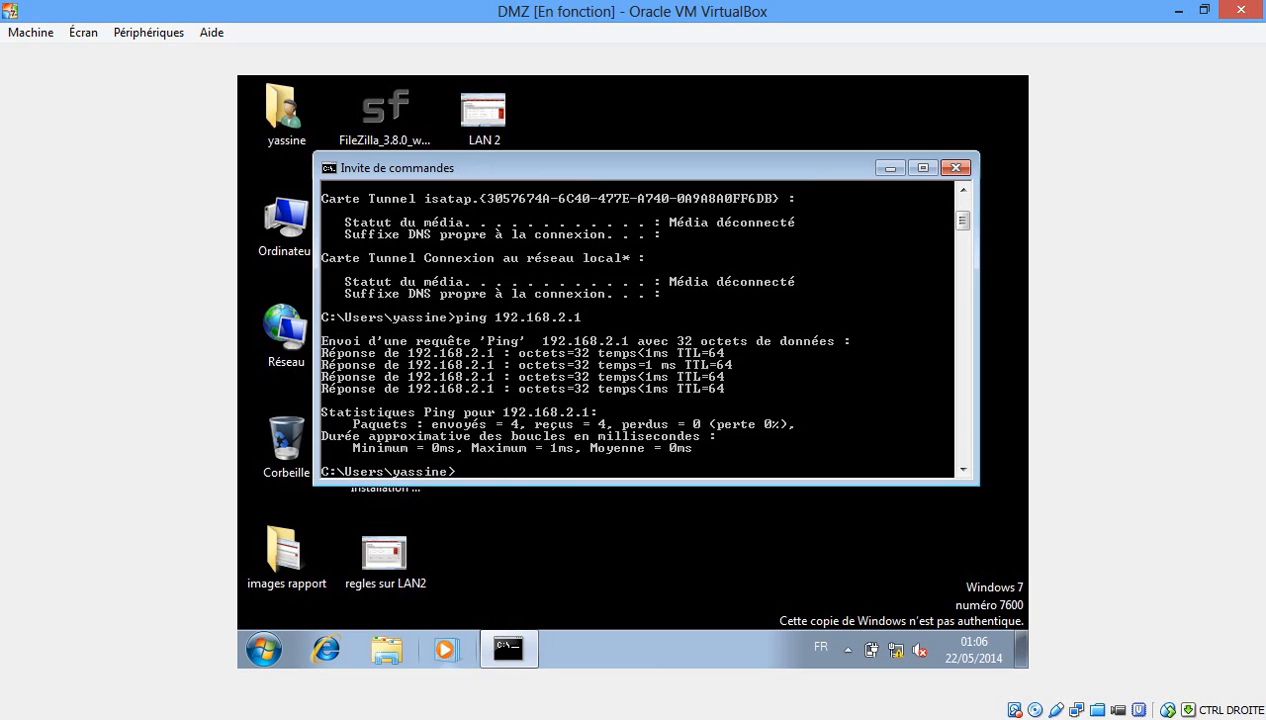
click(461, 719)
On the reseau interne VM, run ipconfig and ping 192.168.1.1, which times out.
click(763, 637)
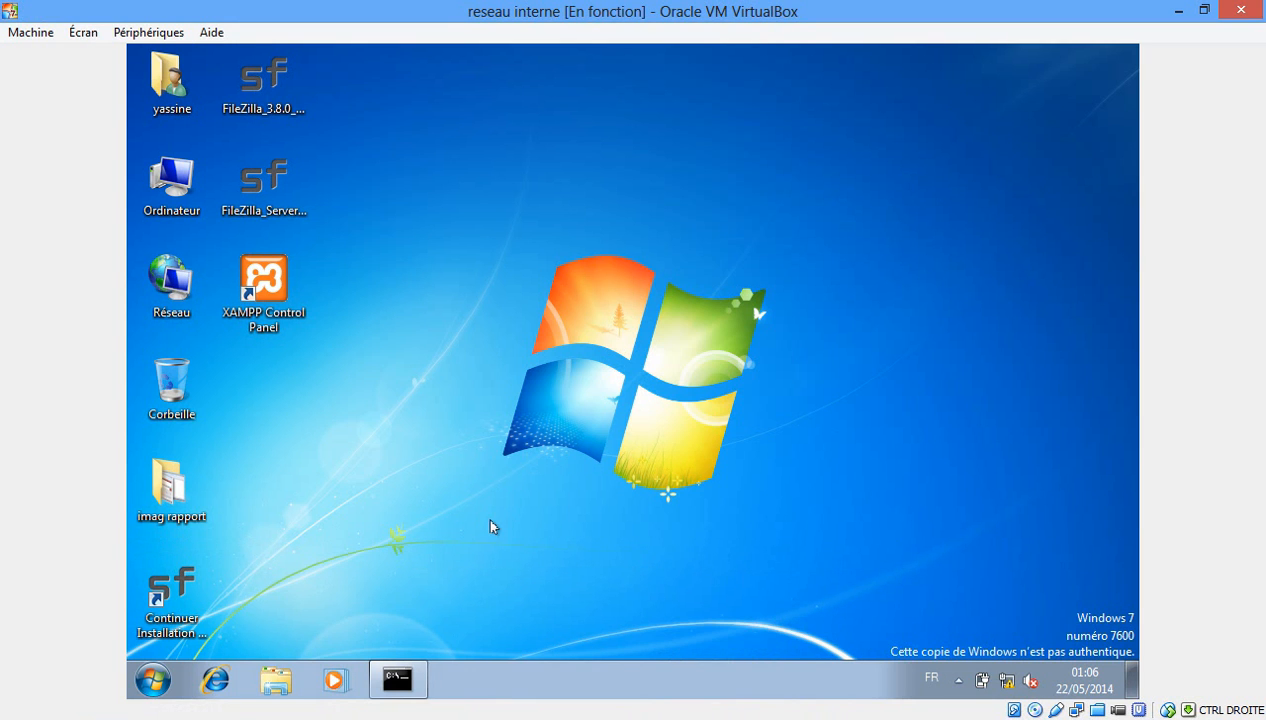
click(400, 684)
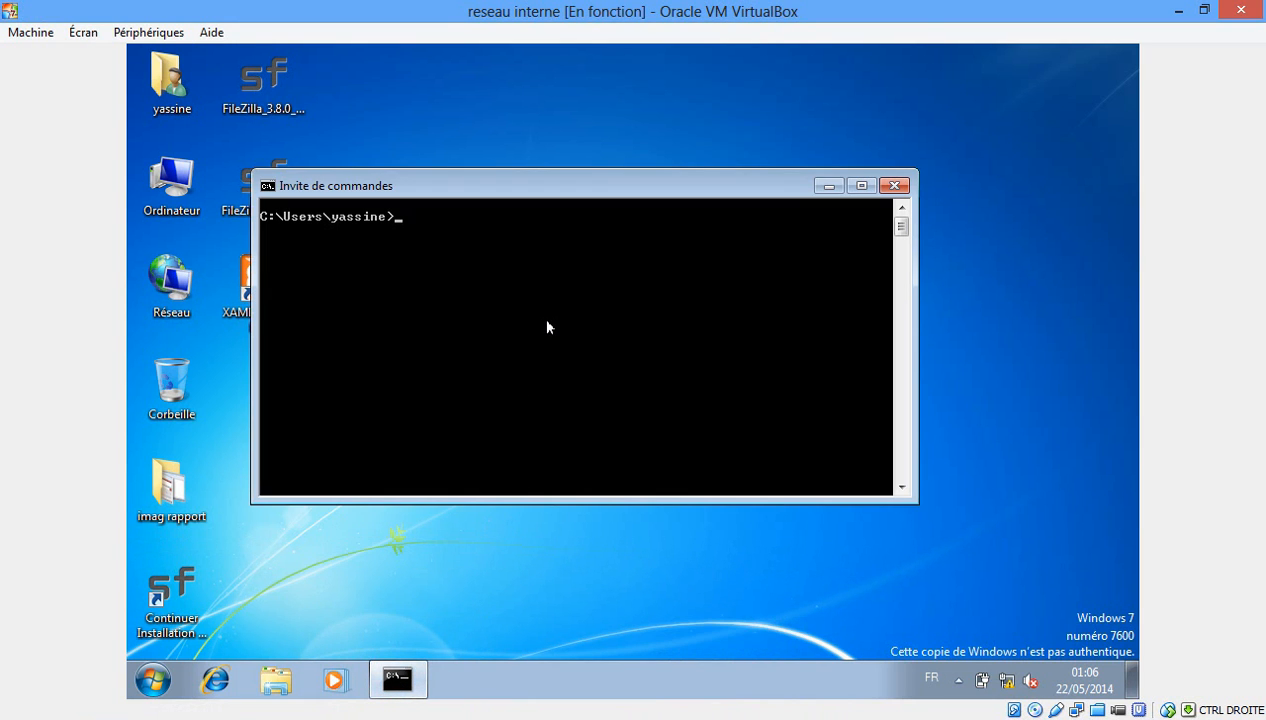
text(ipconfig)
key(BackSpace)
text(g)
key(Return)
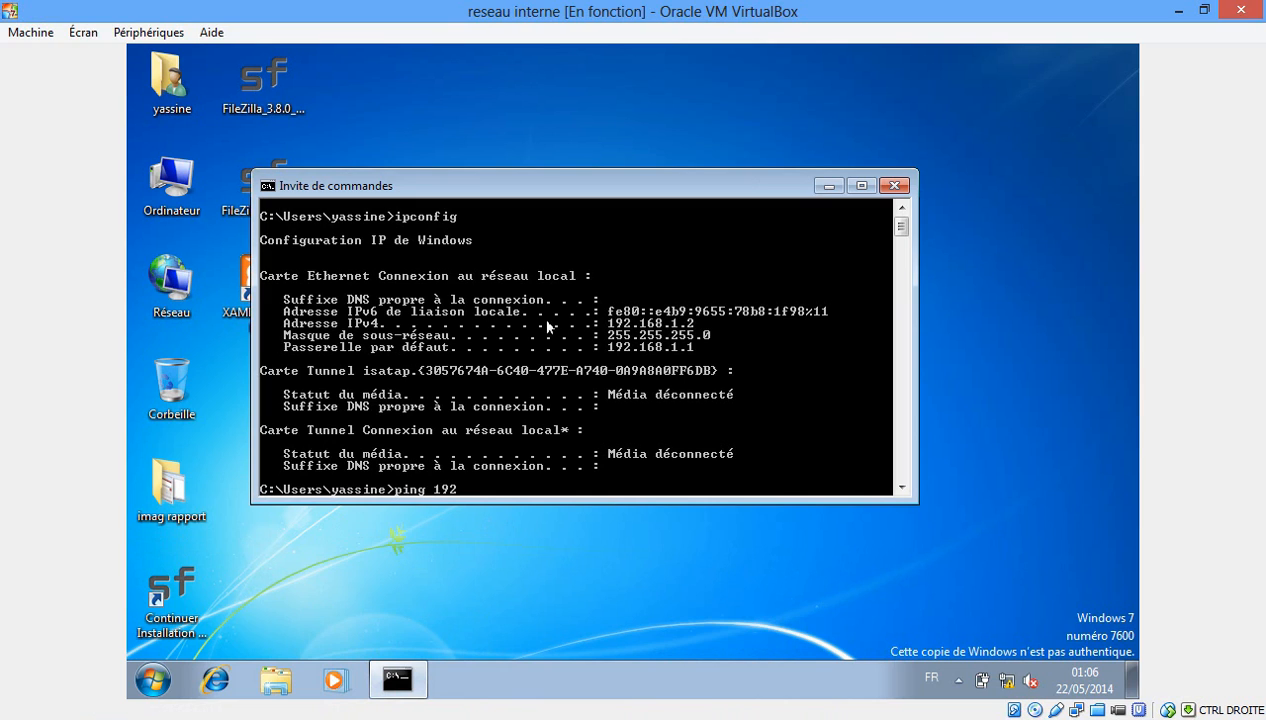
text(ping 192.168.1.1)
key(Return)
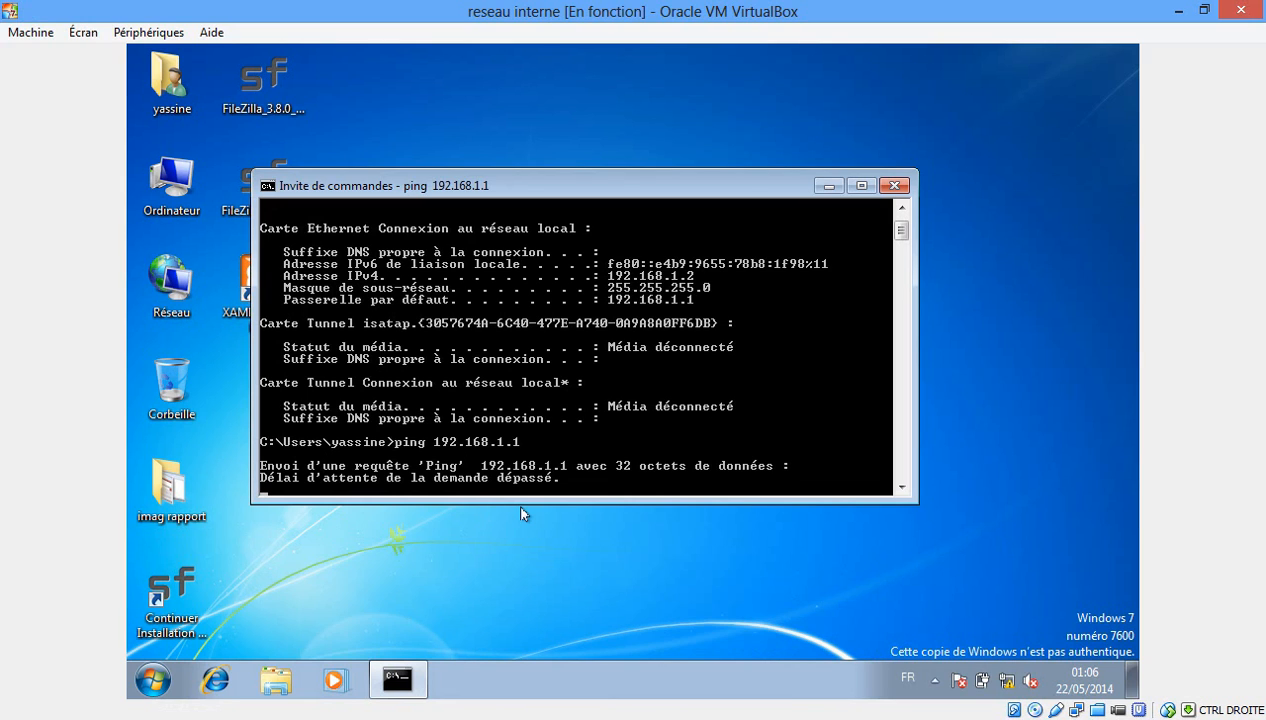
click(486, 598)
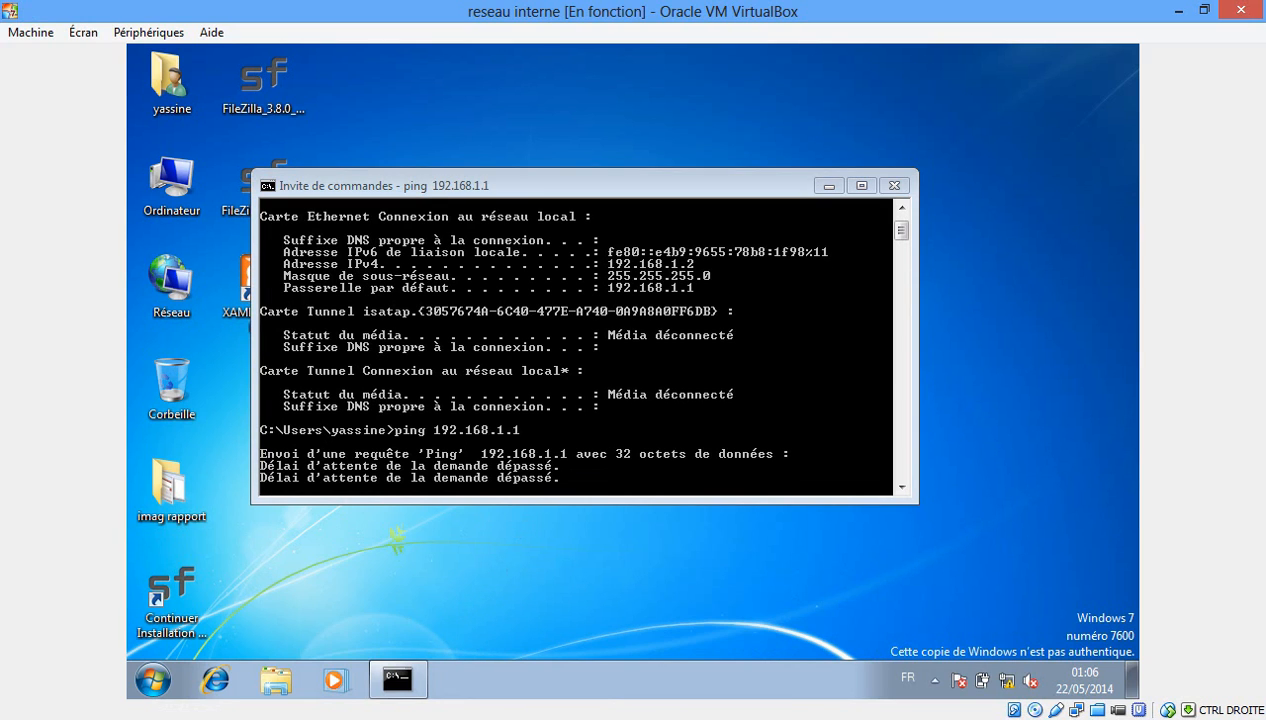
On the DMZ VM, open Internet Explorer and load the address 10.0.2.15.
mouse_move(461, 718)
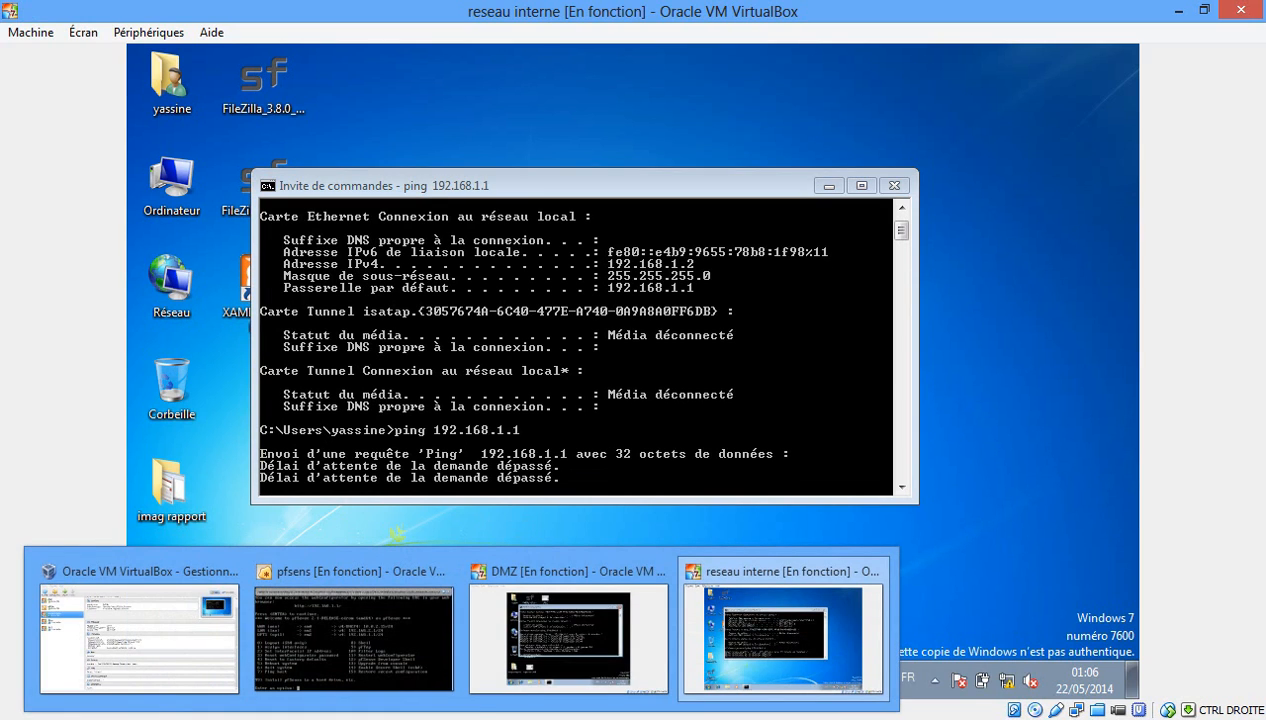
click(526, 612)
click(329, 651)
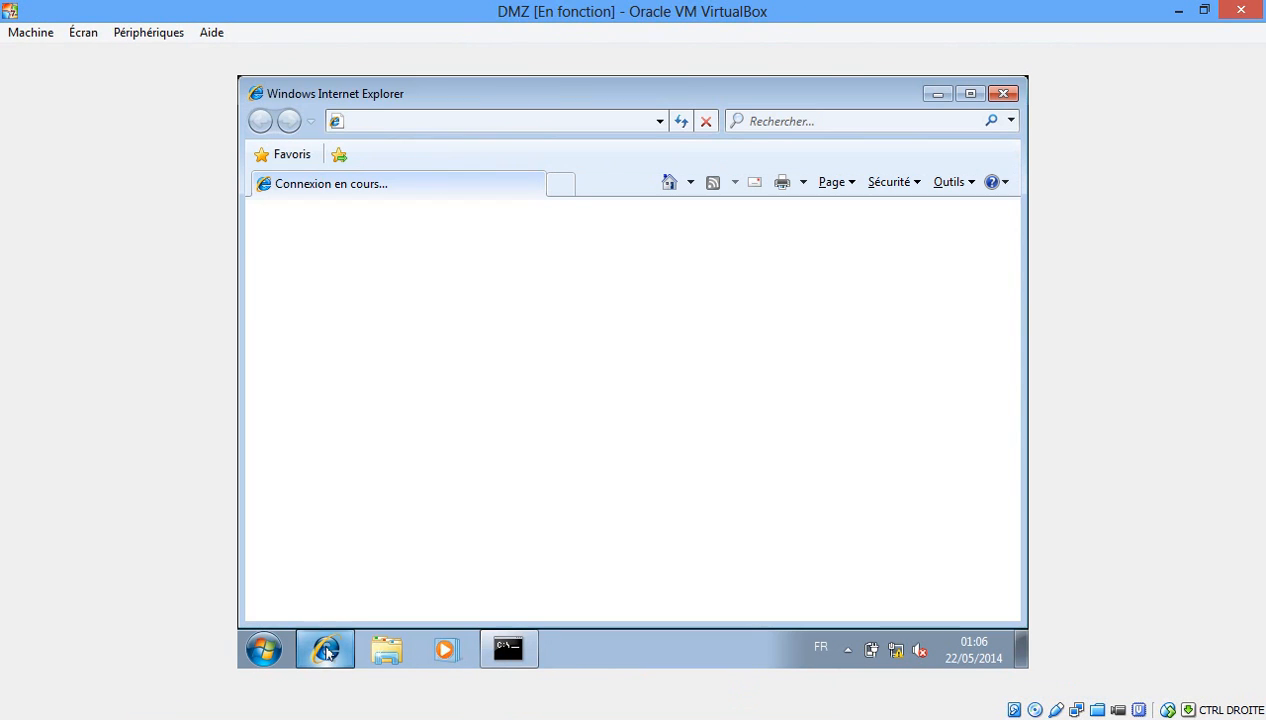
click(612, 122)
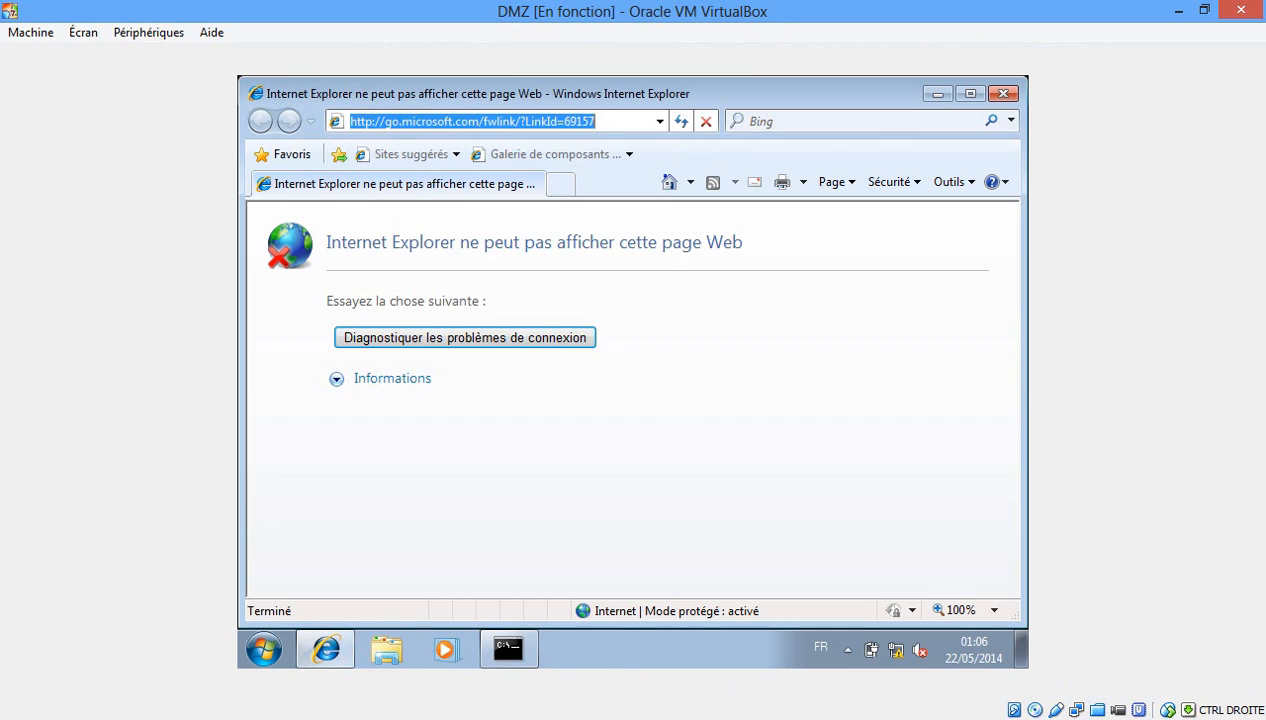
text(10.0.2.15)
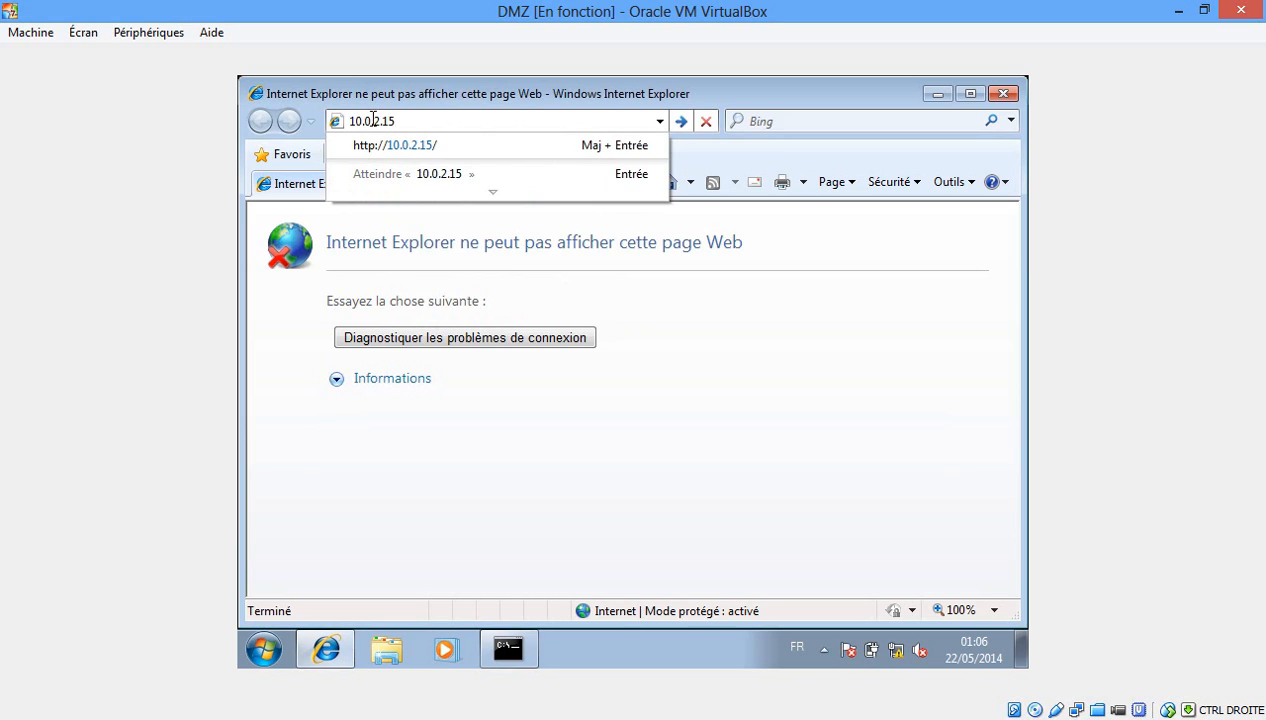
drag(397, 120, 349, 121)
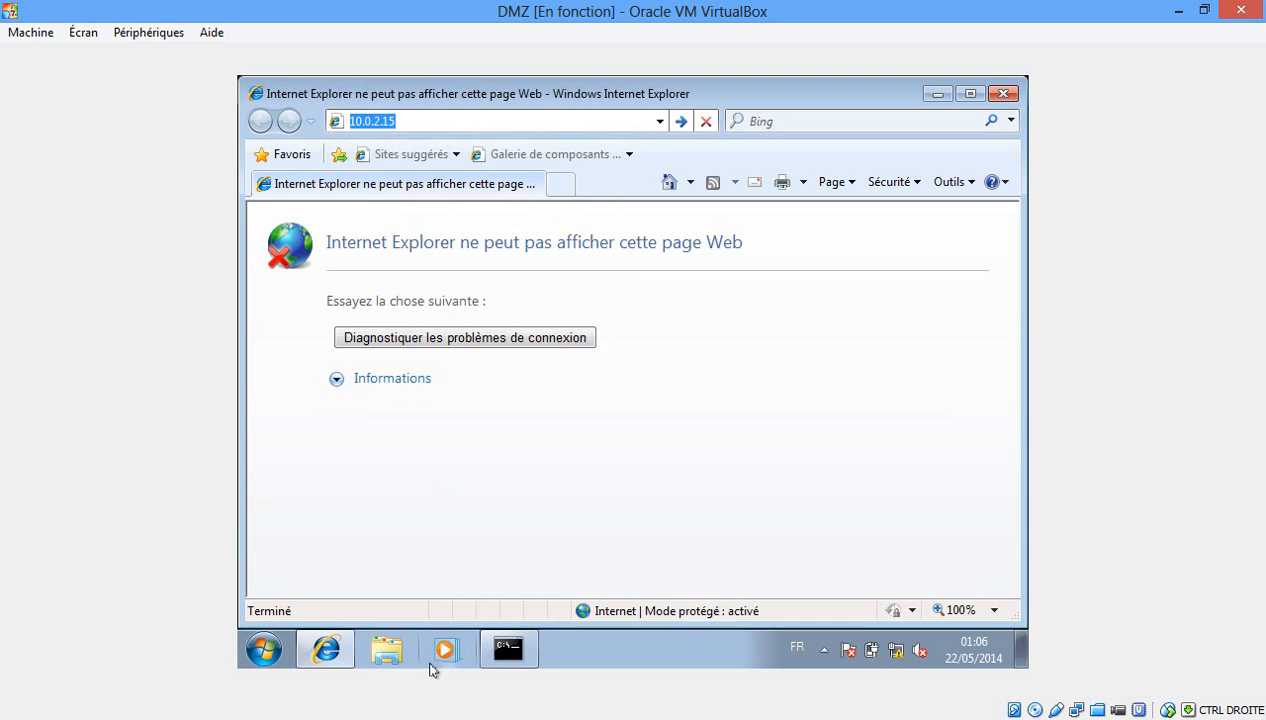
click(424, 717)
click(402, 611)
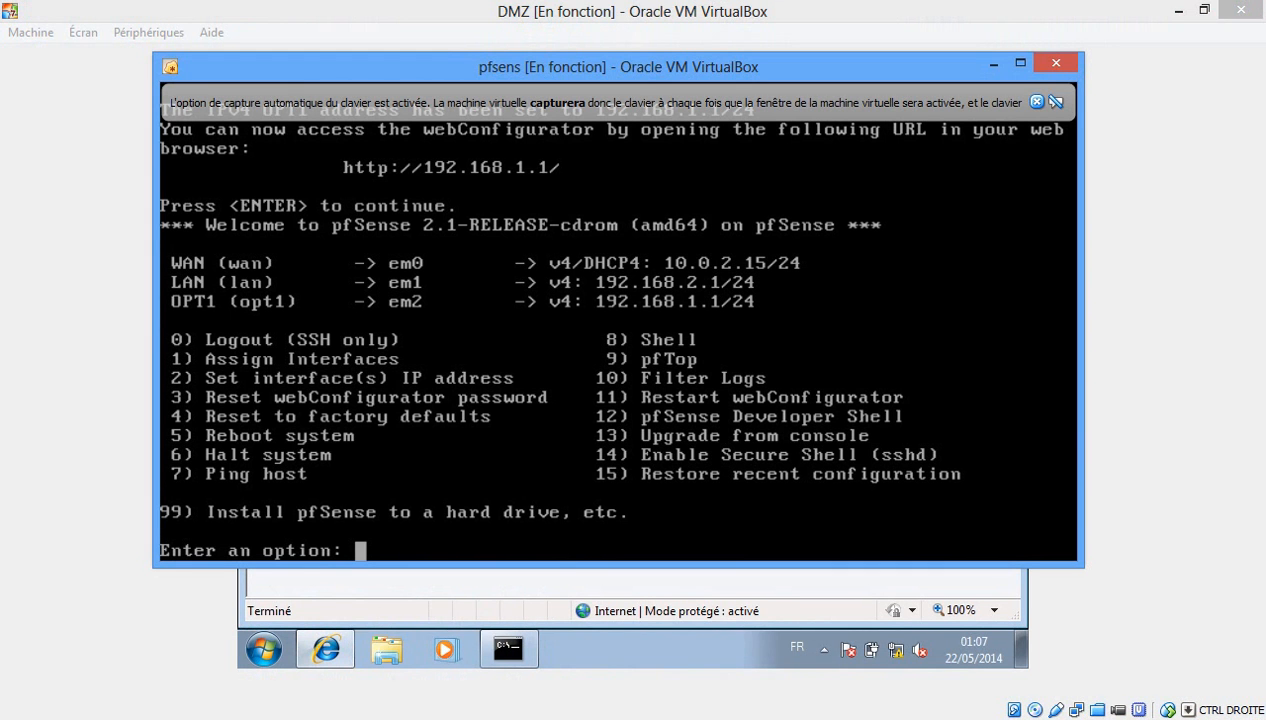
click(1035, 101)
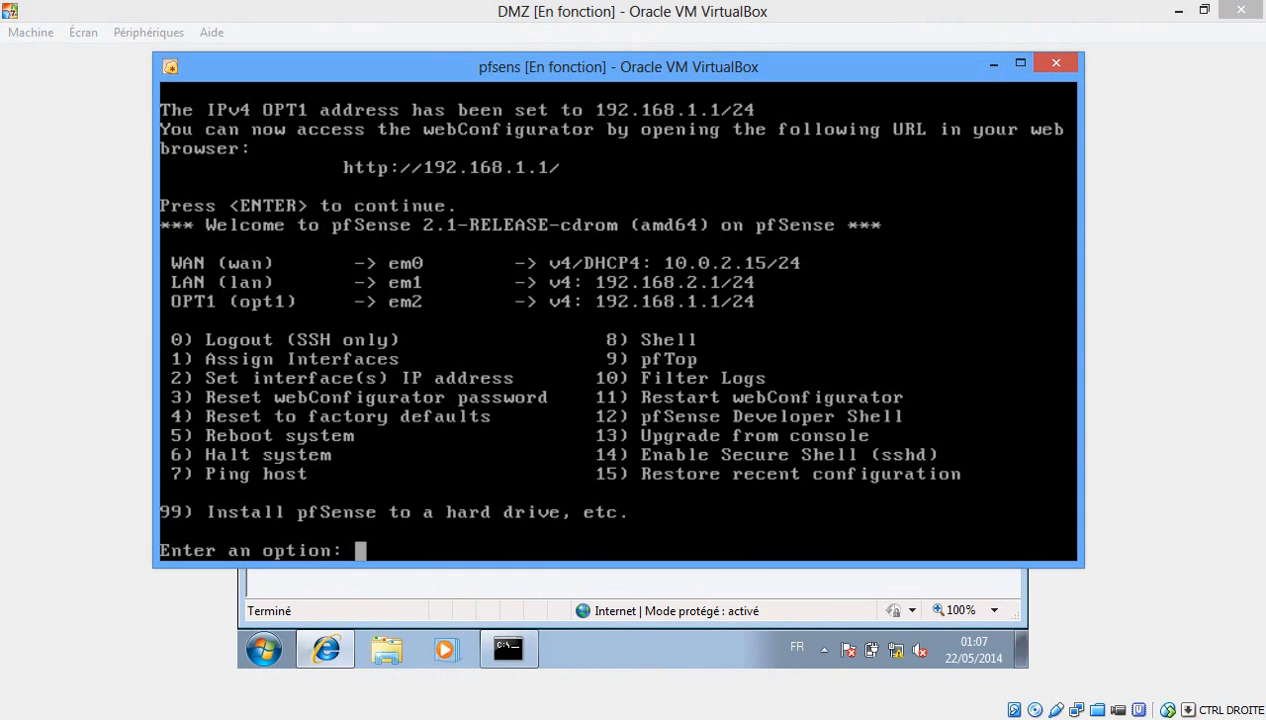
click(1020, 62)
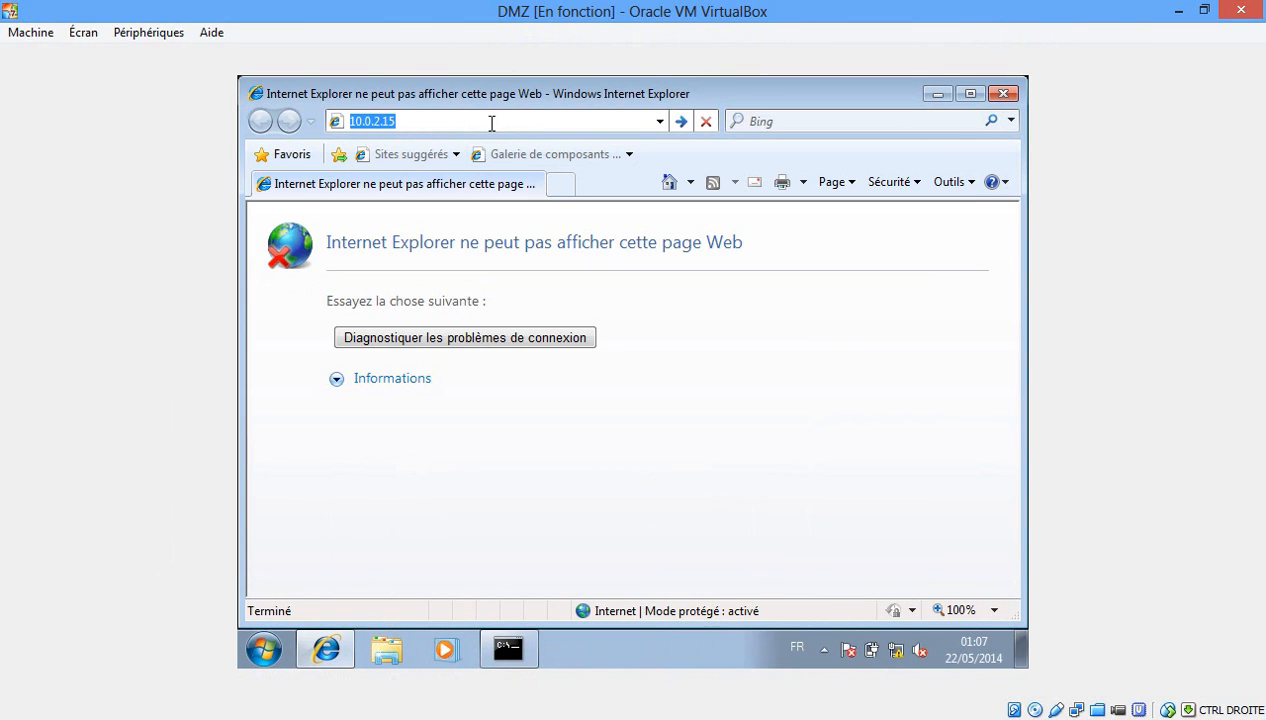
key(Return)
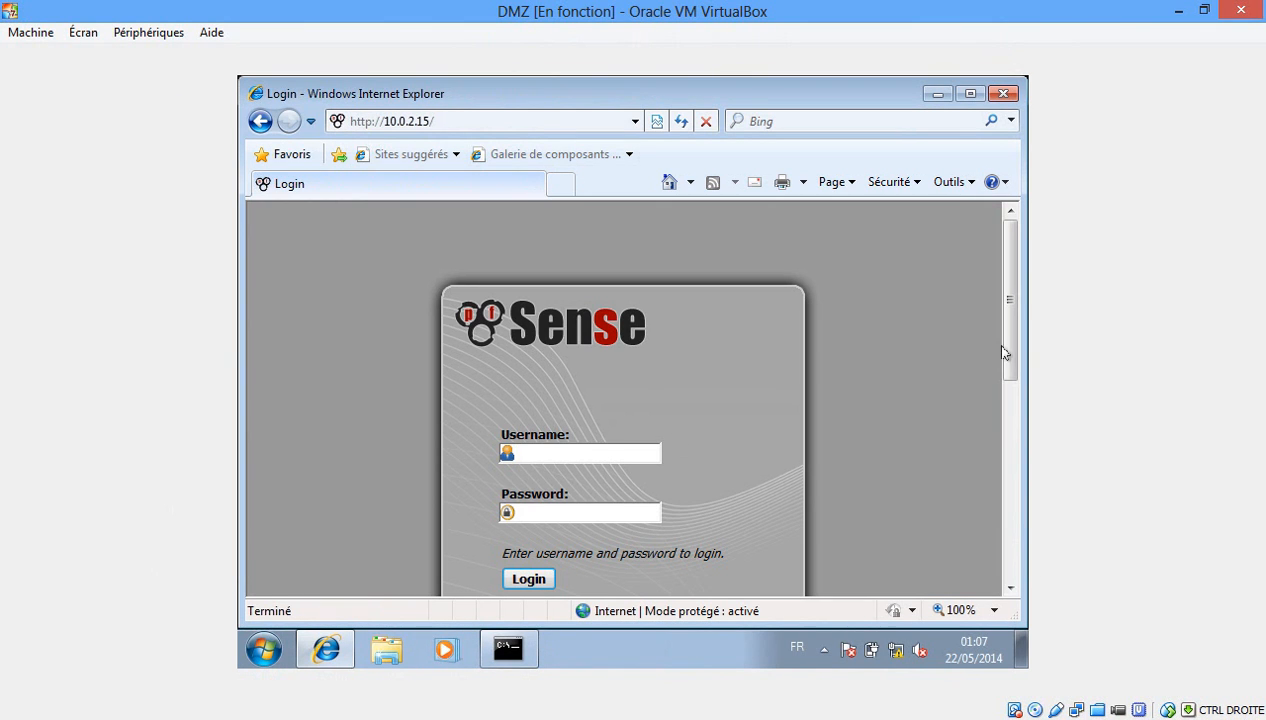
Log in to pfSense as admin with the account password and let IE remember it.
drag(1013, 308, 1009, 350)
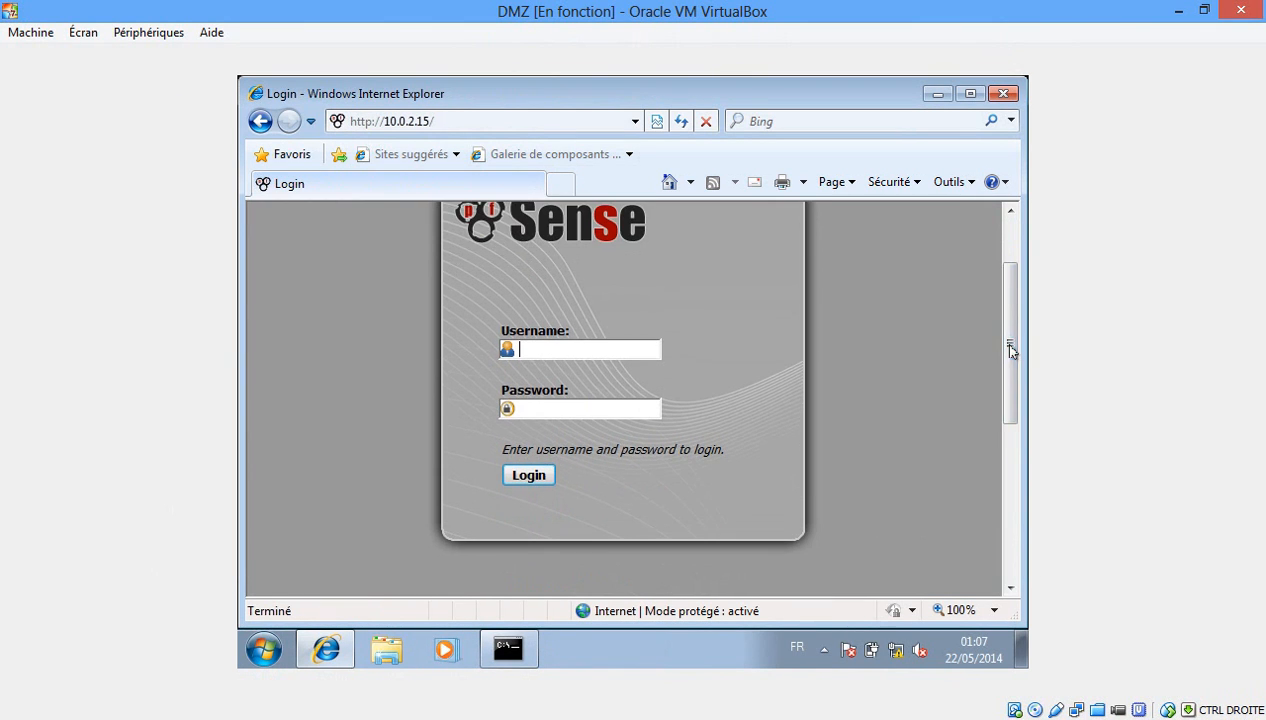
click(602, 348)
text(ad)
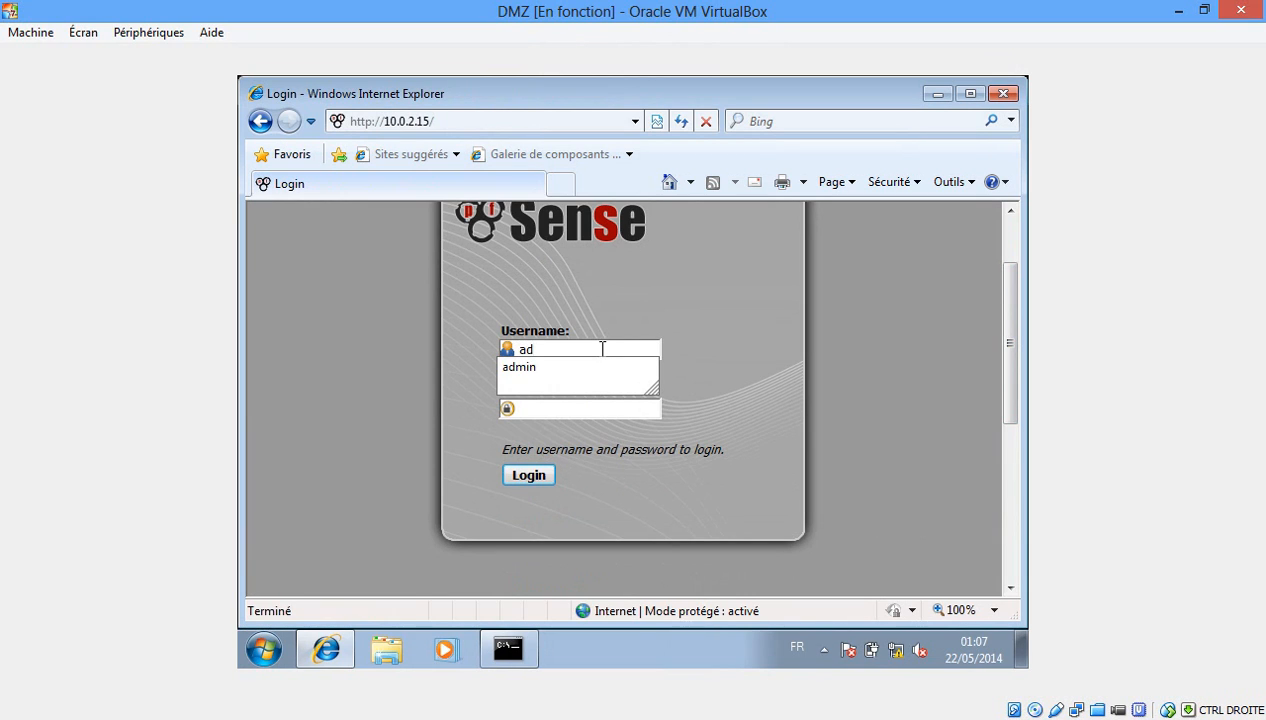
key(Down)
key(Return)
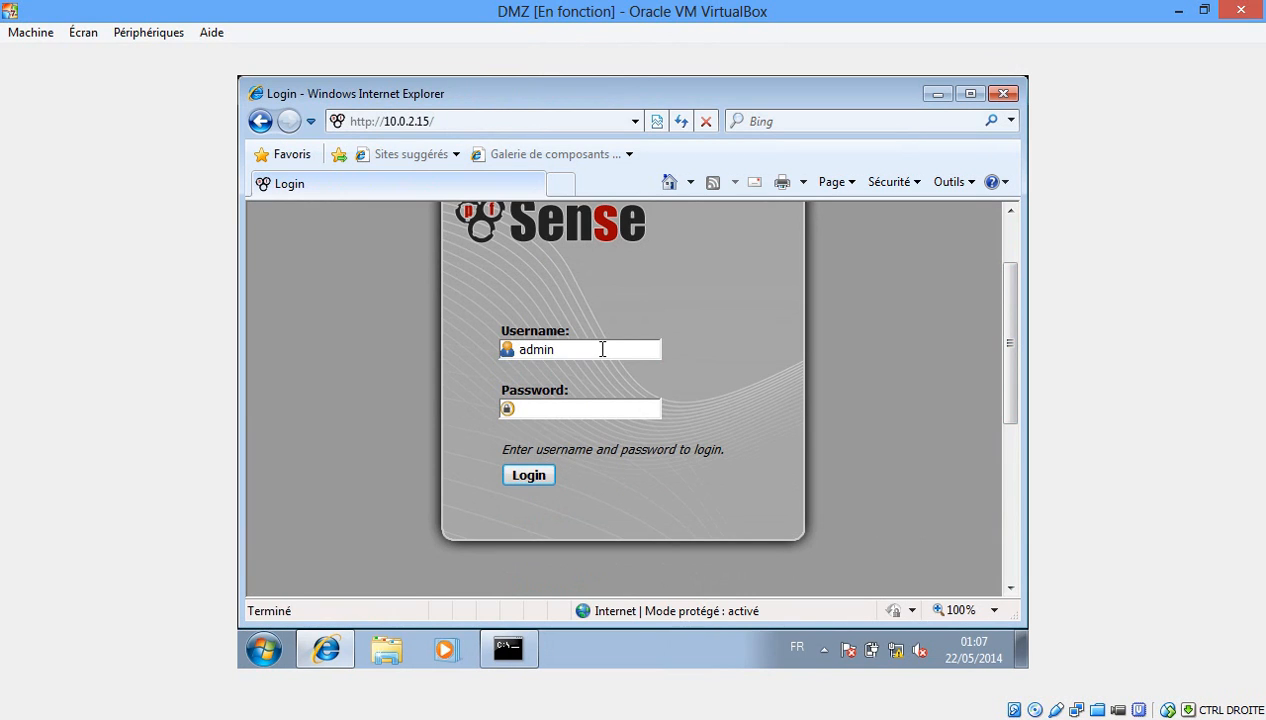
text(pfsense)
click(529, 475)
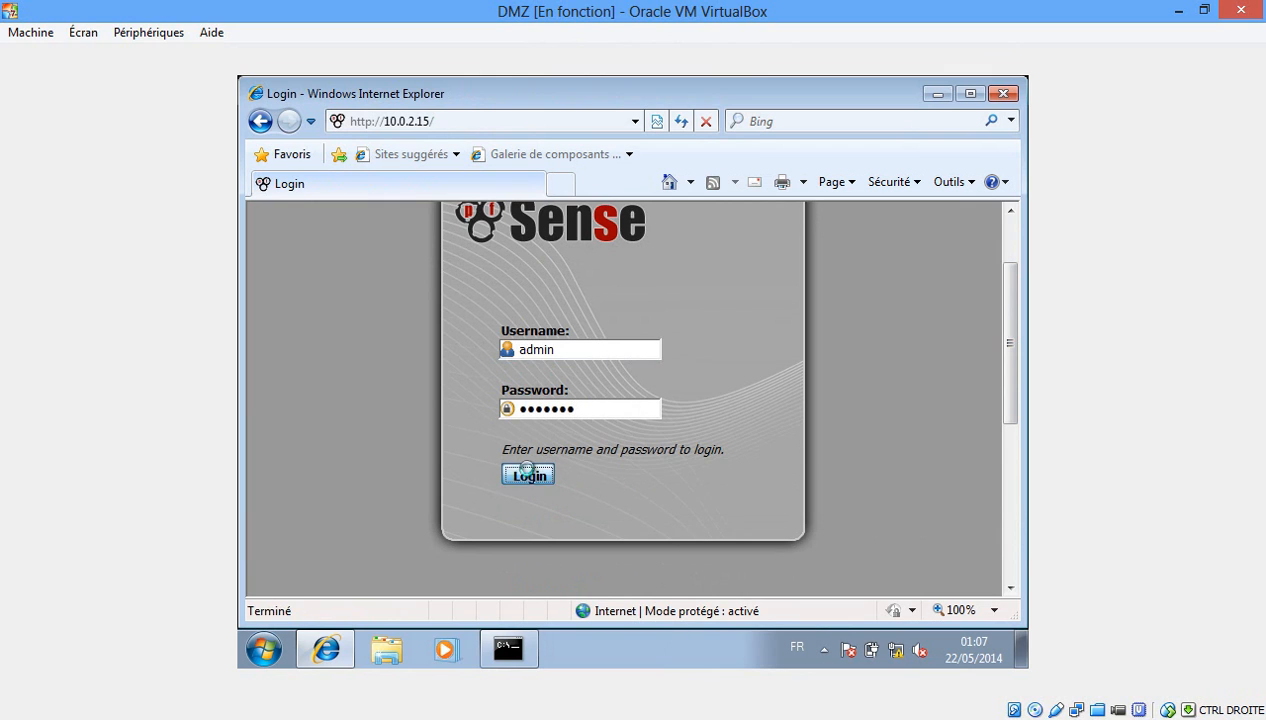
click(689, 446)
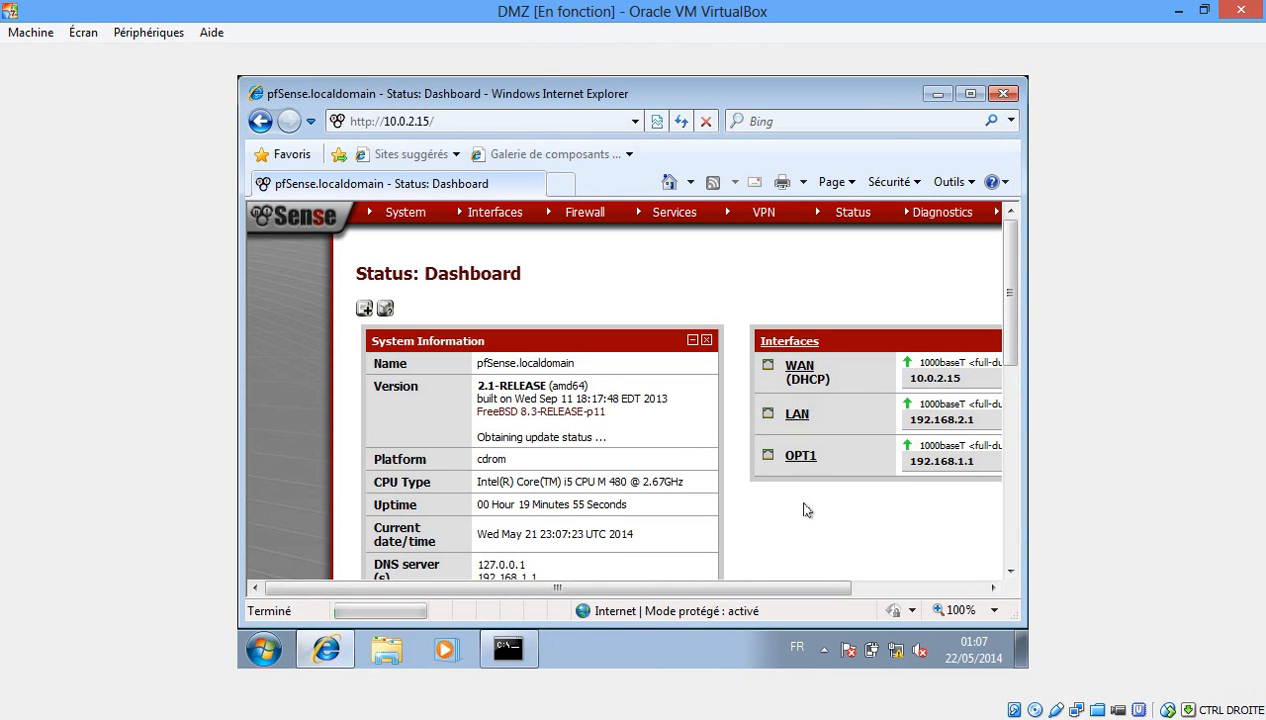
drag(690, 592, 740, 592)
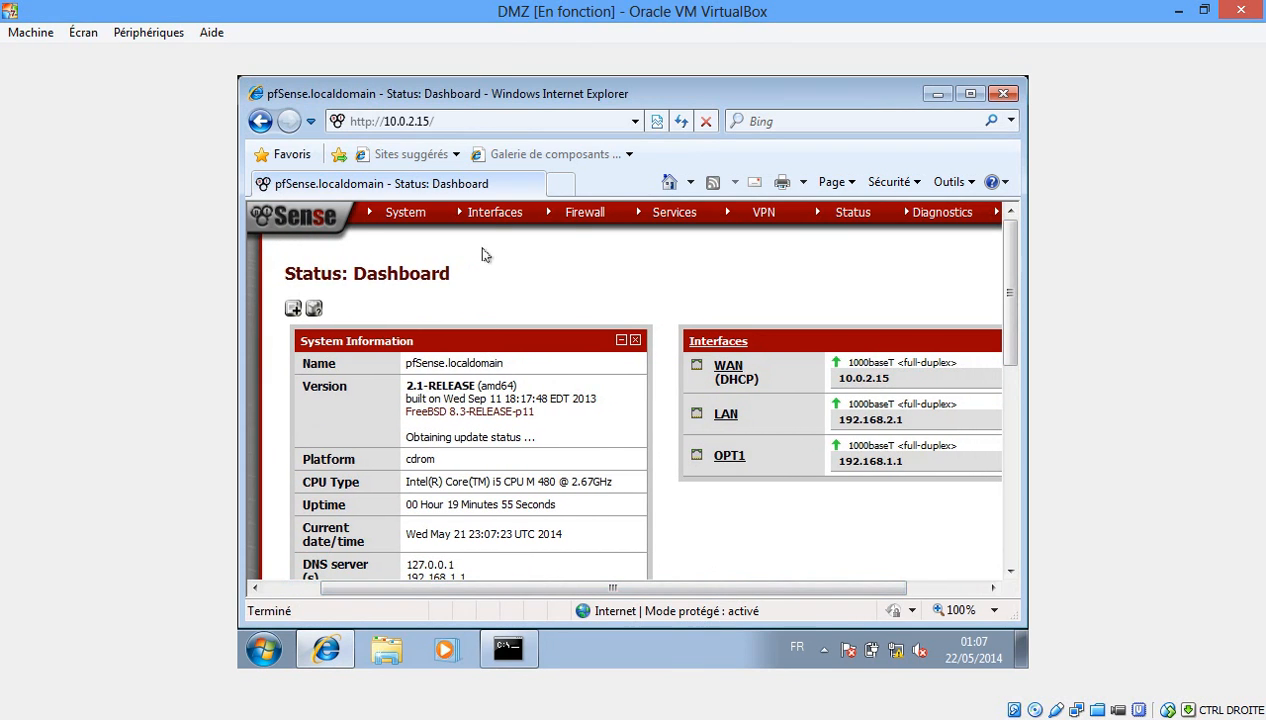
mouse_move(505, 221)
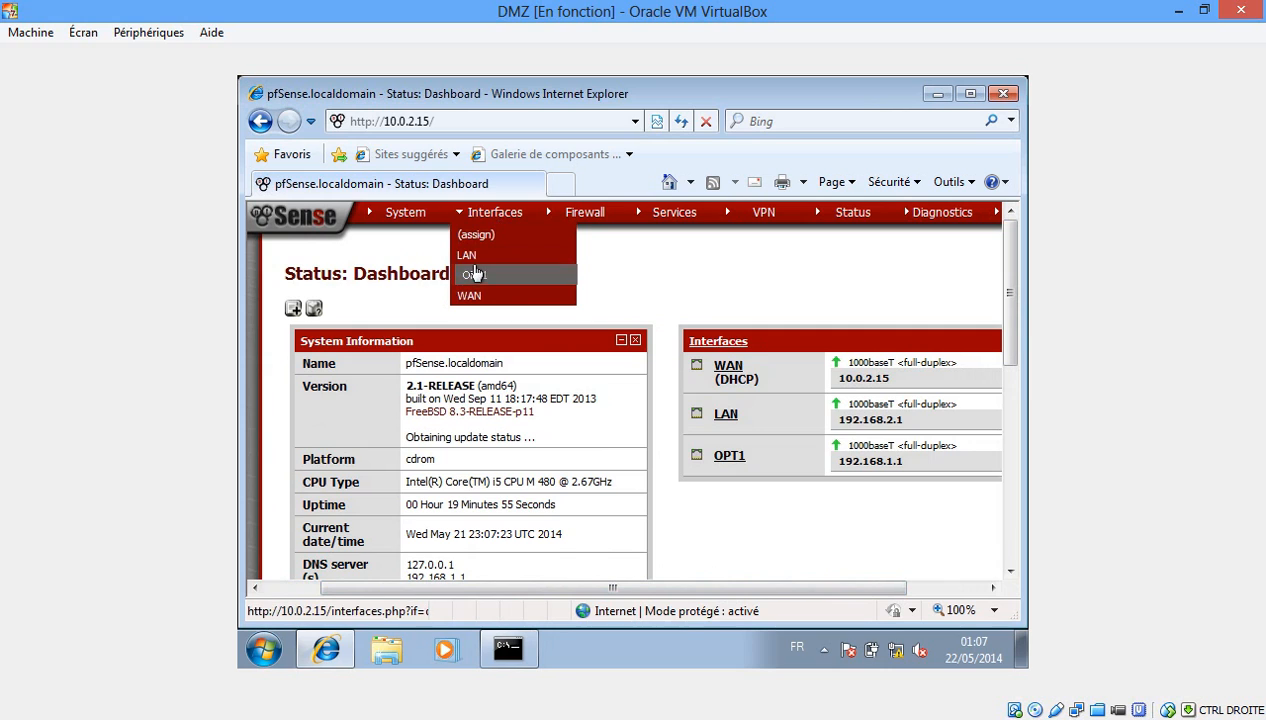
Change the OPT1 interface description to 'LAN 2', save it, and apply the changes.
click(476, 274)
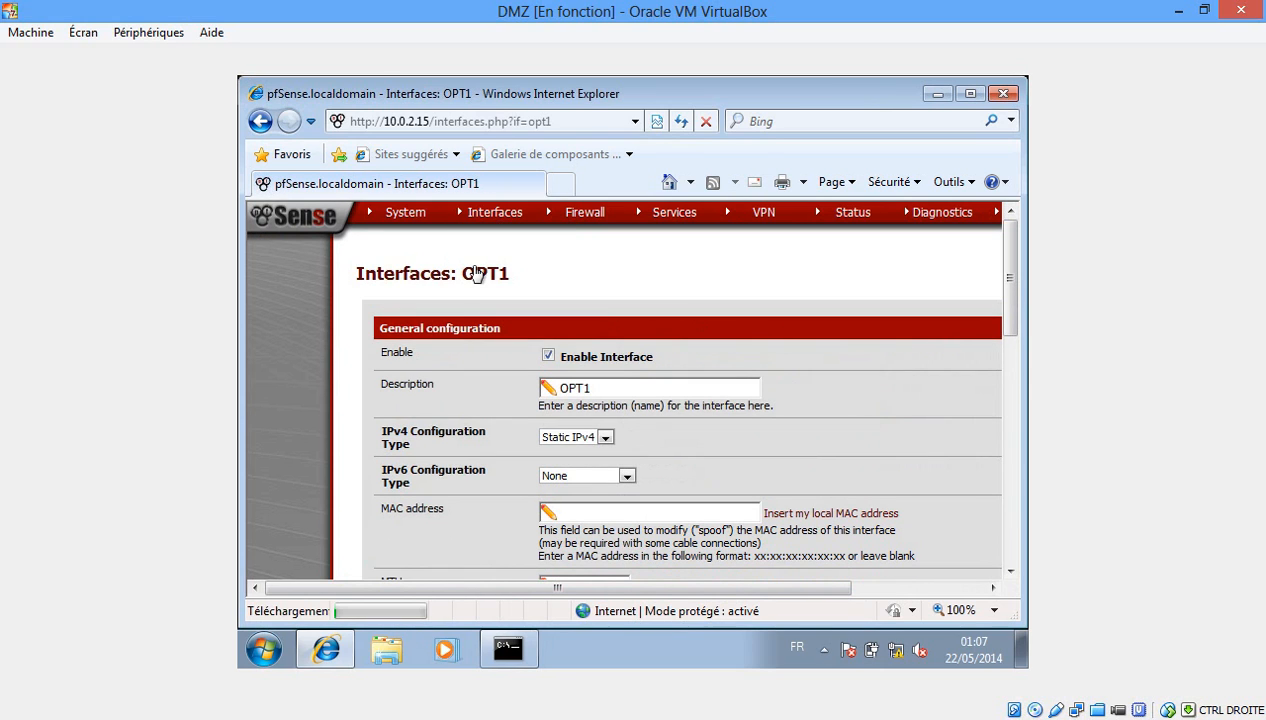
click(618, 389)
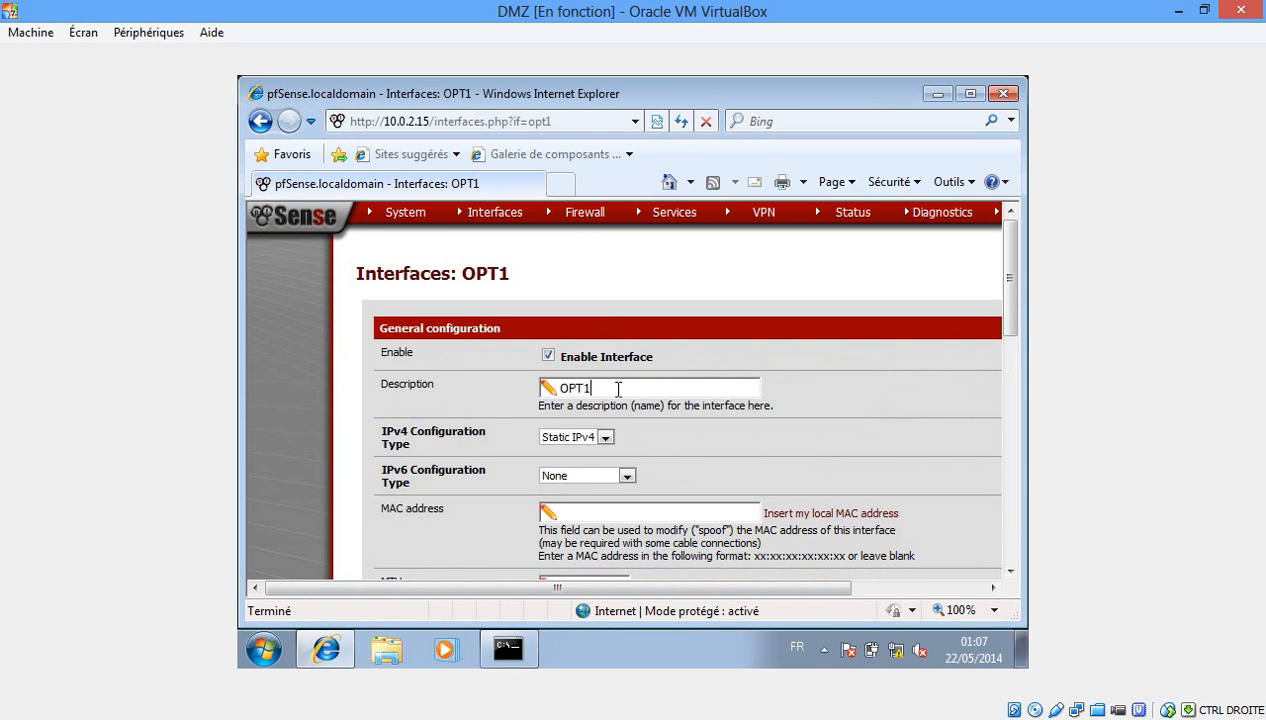
drag(618, 389, 545, 388)
text(LAN 2)
drag(1005, 272, 961, 460)
click(578, 496)
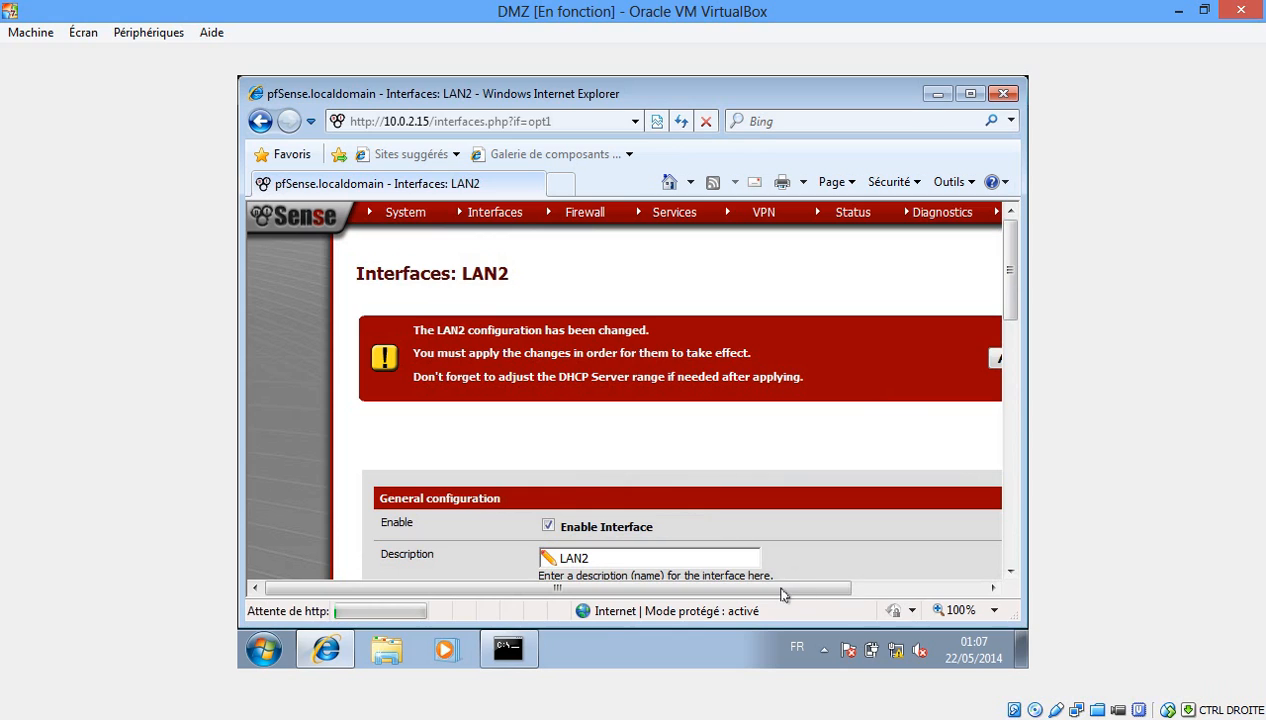
drag(791, 593, 855, 345)
click(859, 357)
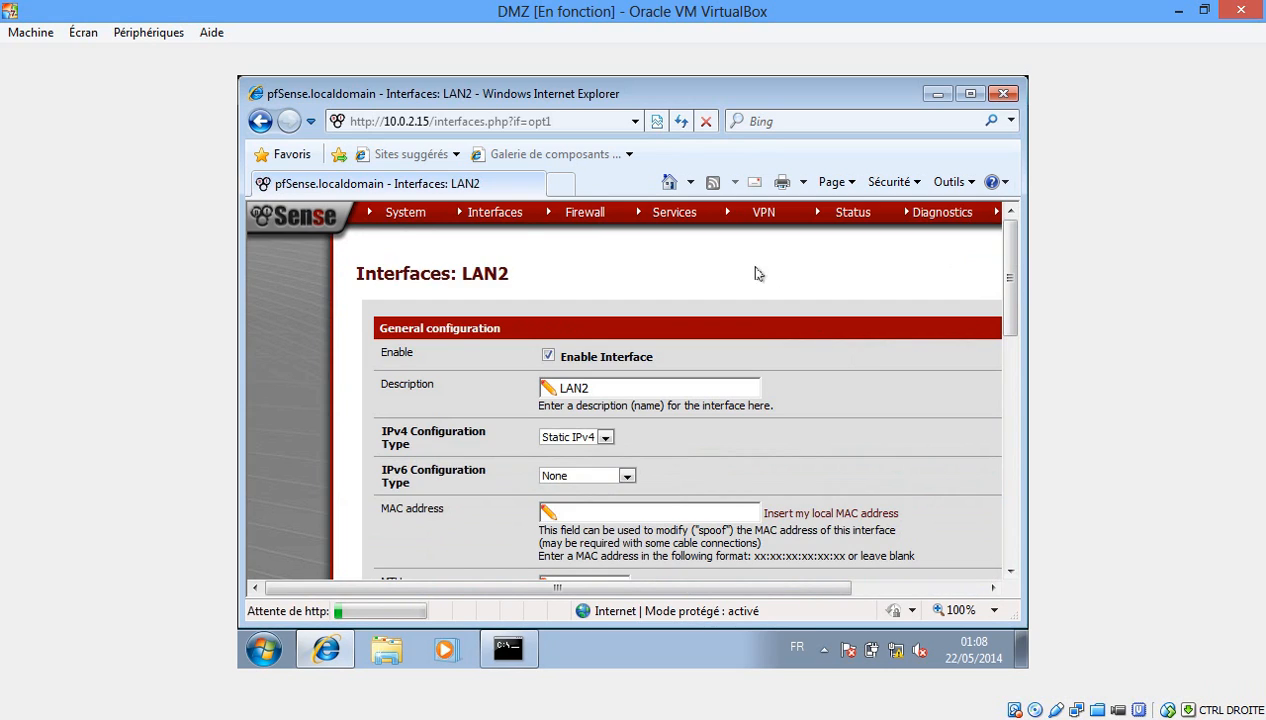
mouse_move(580, 220)
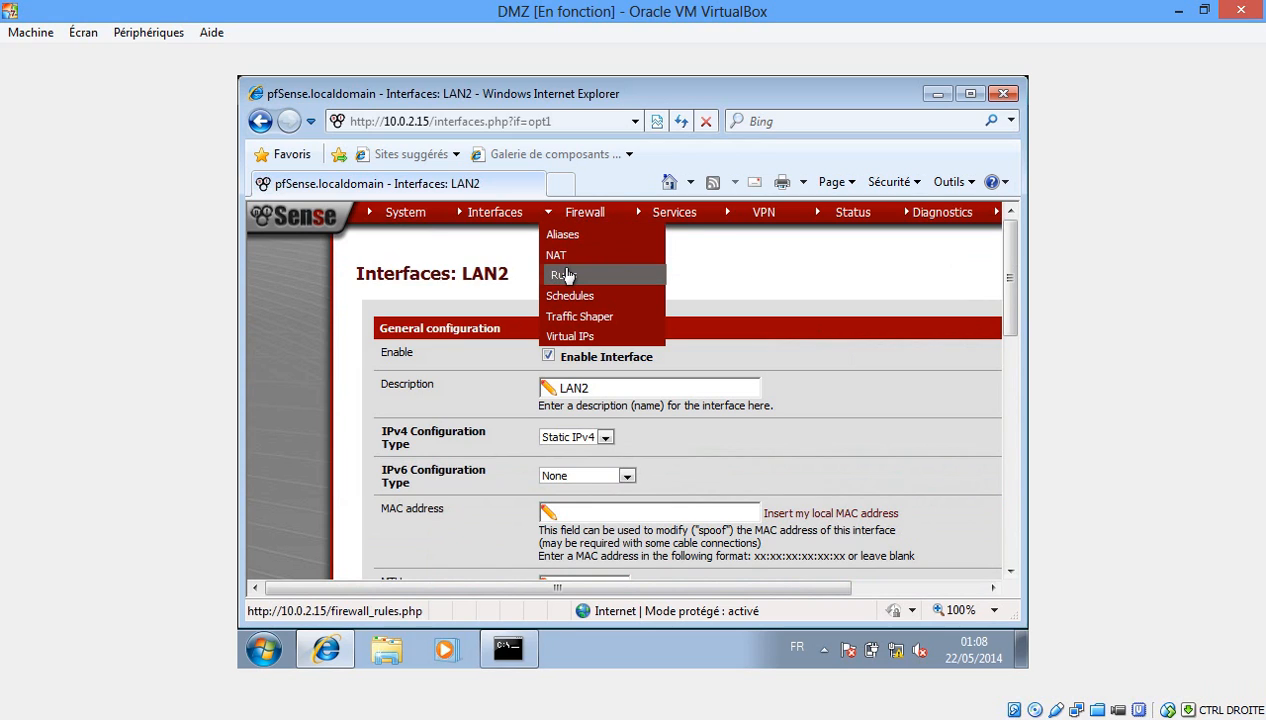
Review the WAN, LAN and empty LAN2 firewall rules, then bring the reseau interne VM forward.
click(566, 274)
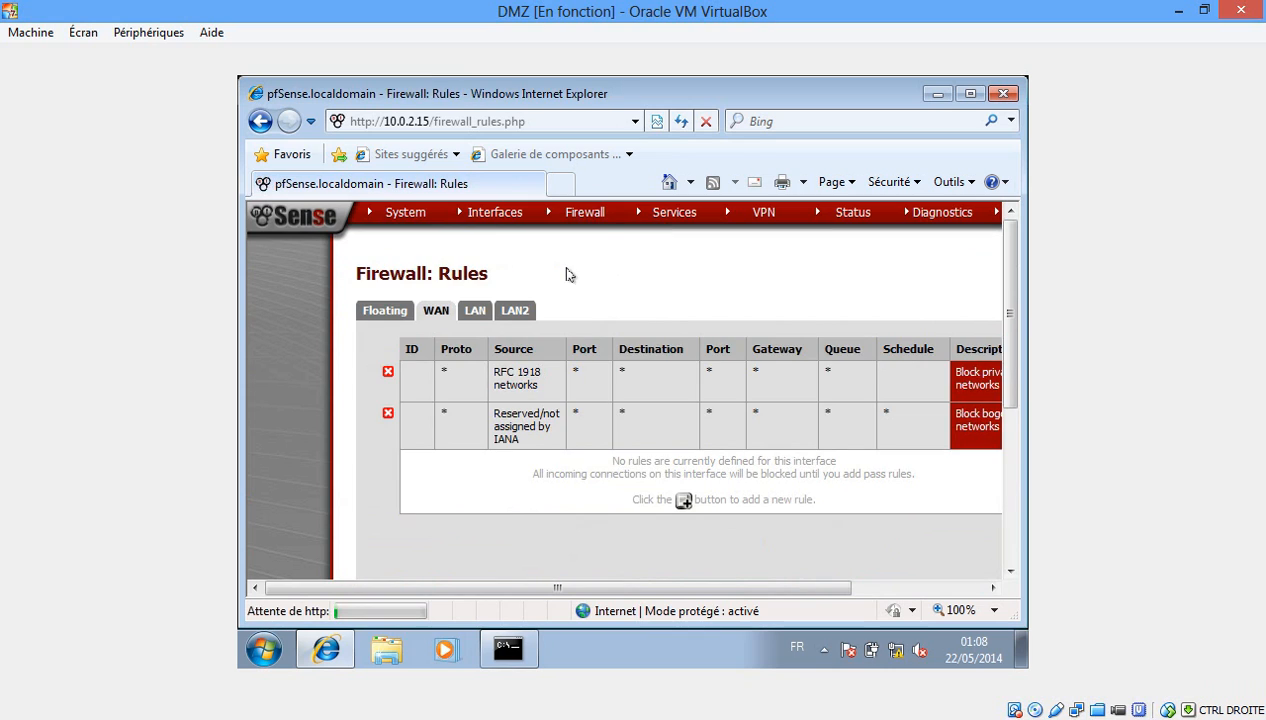
drag(588, 592, 627, 591)
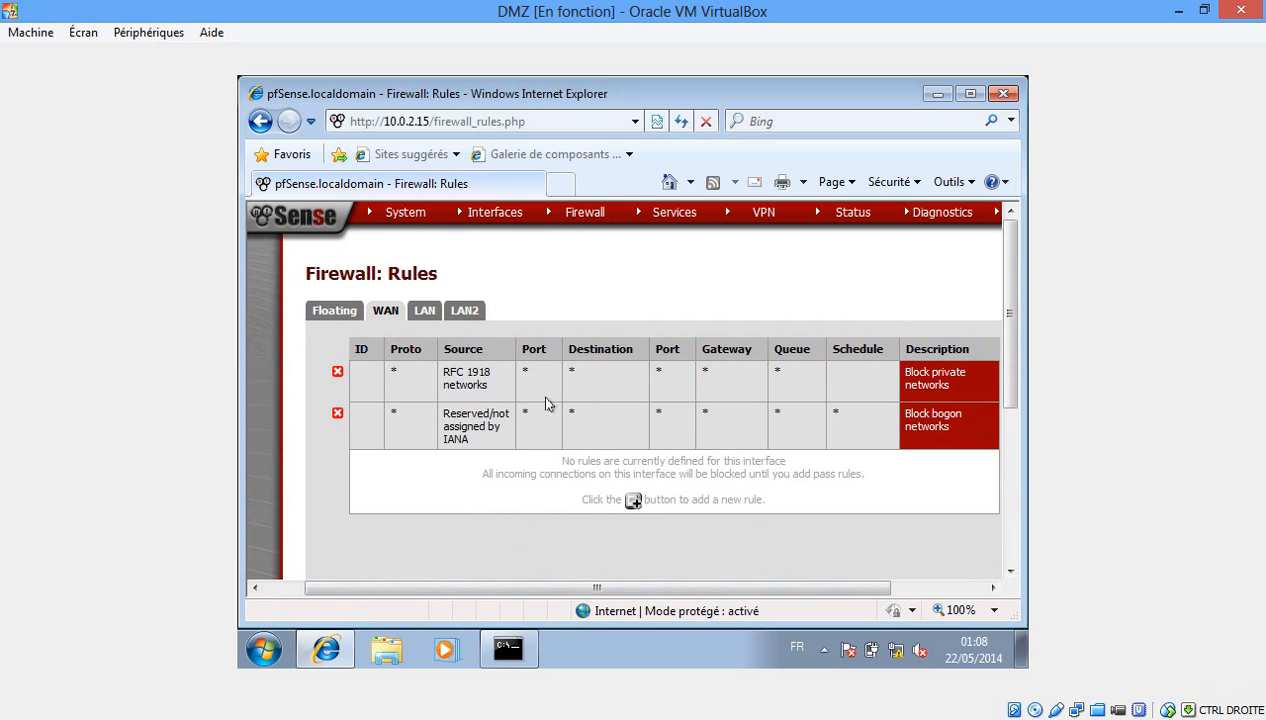
click(421, 316)
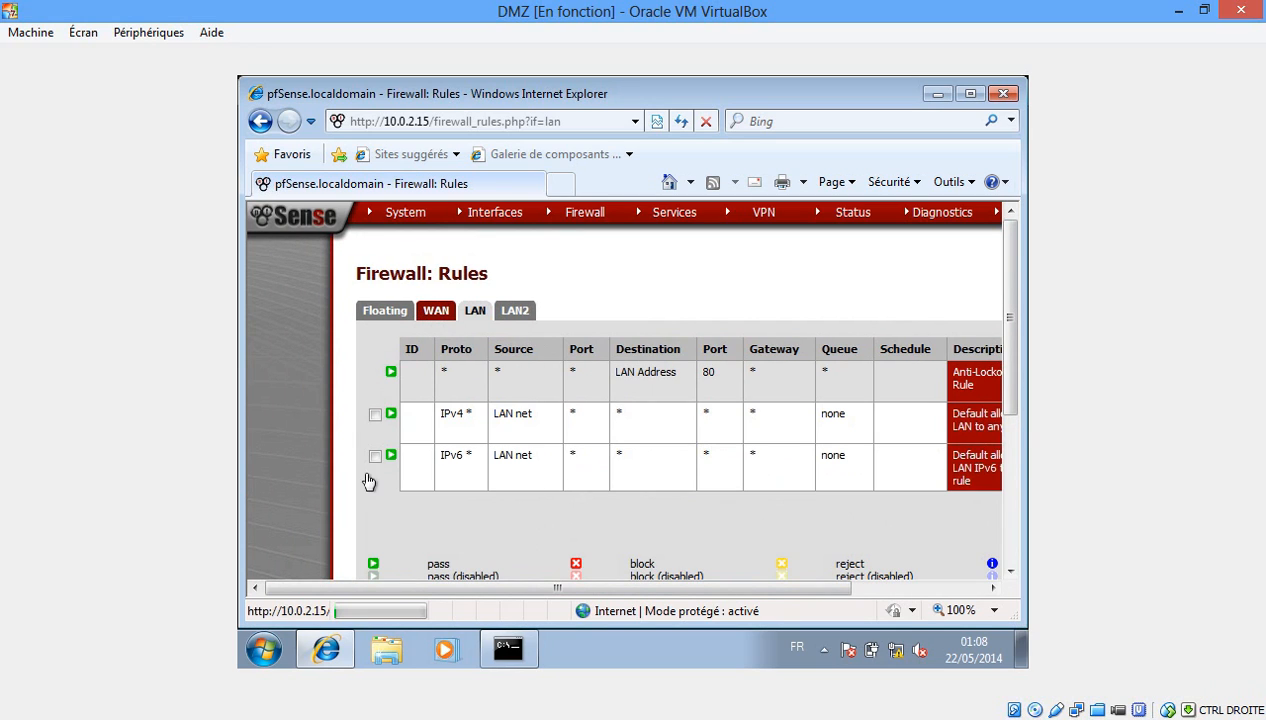
drag(551, 590, 662, 592)
click(465, 312)
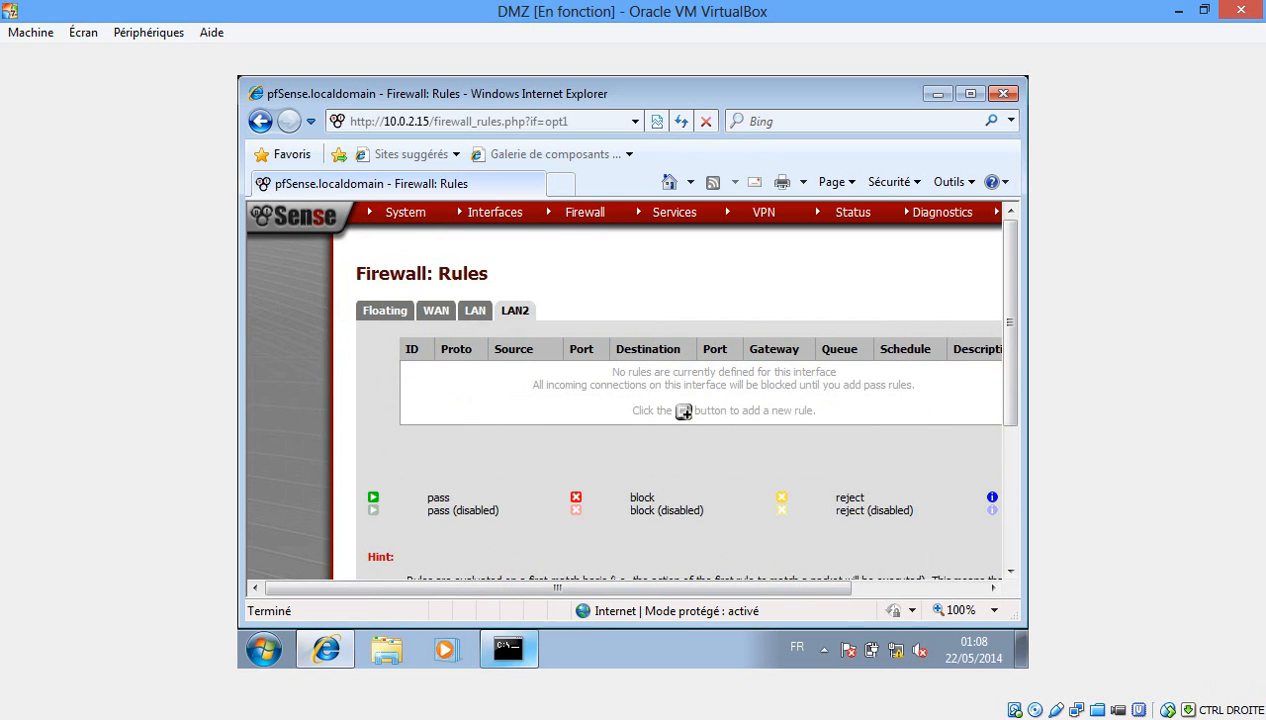
mouse_move(455, 712)
click(741, 645)
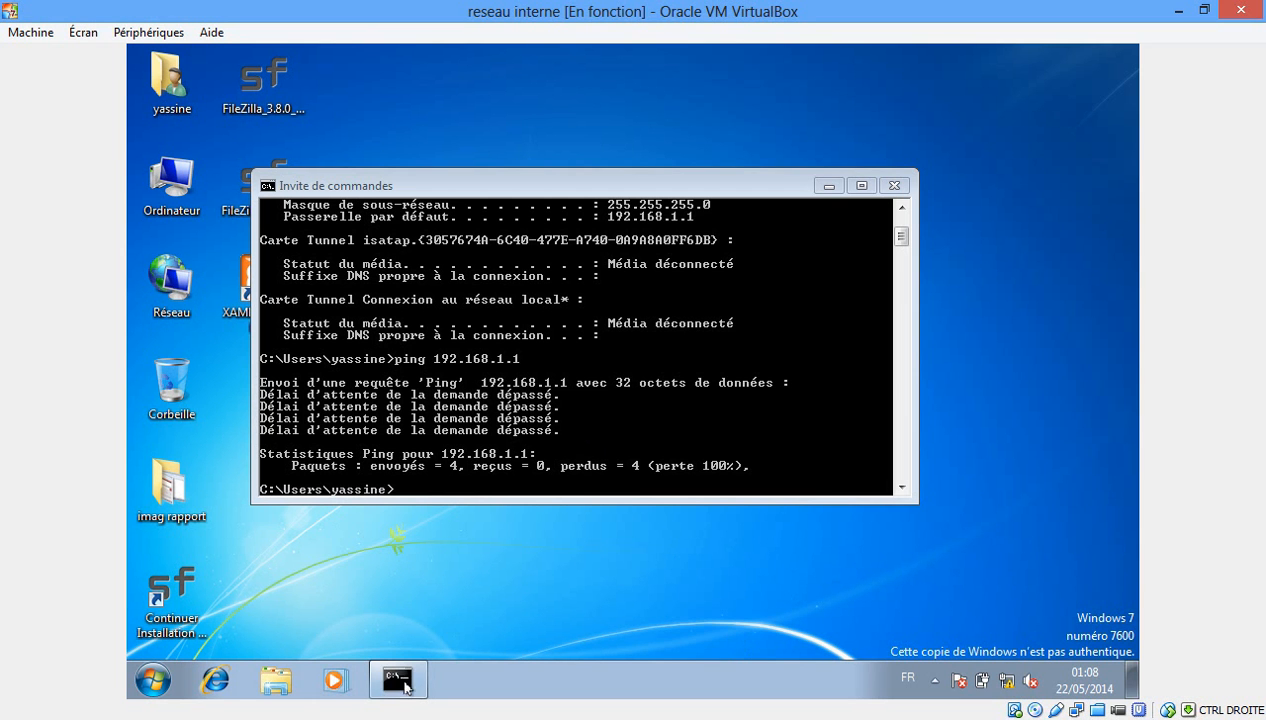
Bring the DMZ VM back to the front via its taskbar preview.
mouse_move(417, 712)
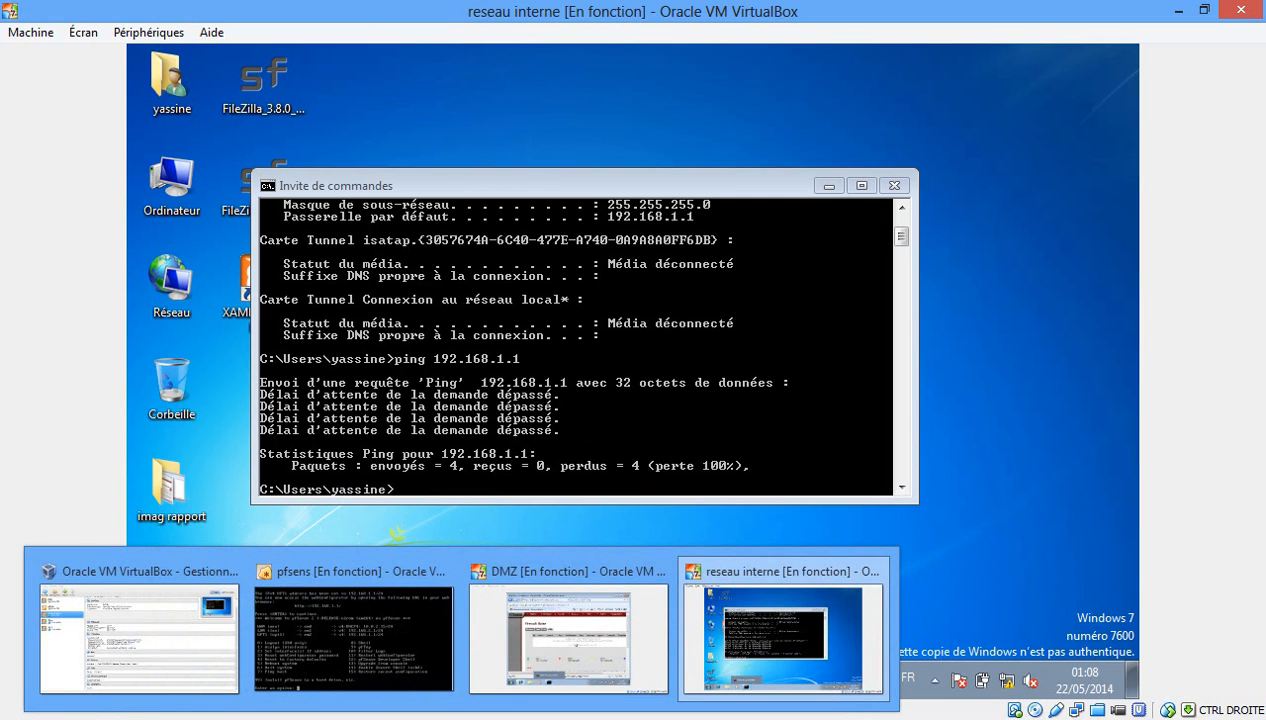
mouse_move(398, 680)
click(568, 637)
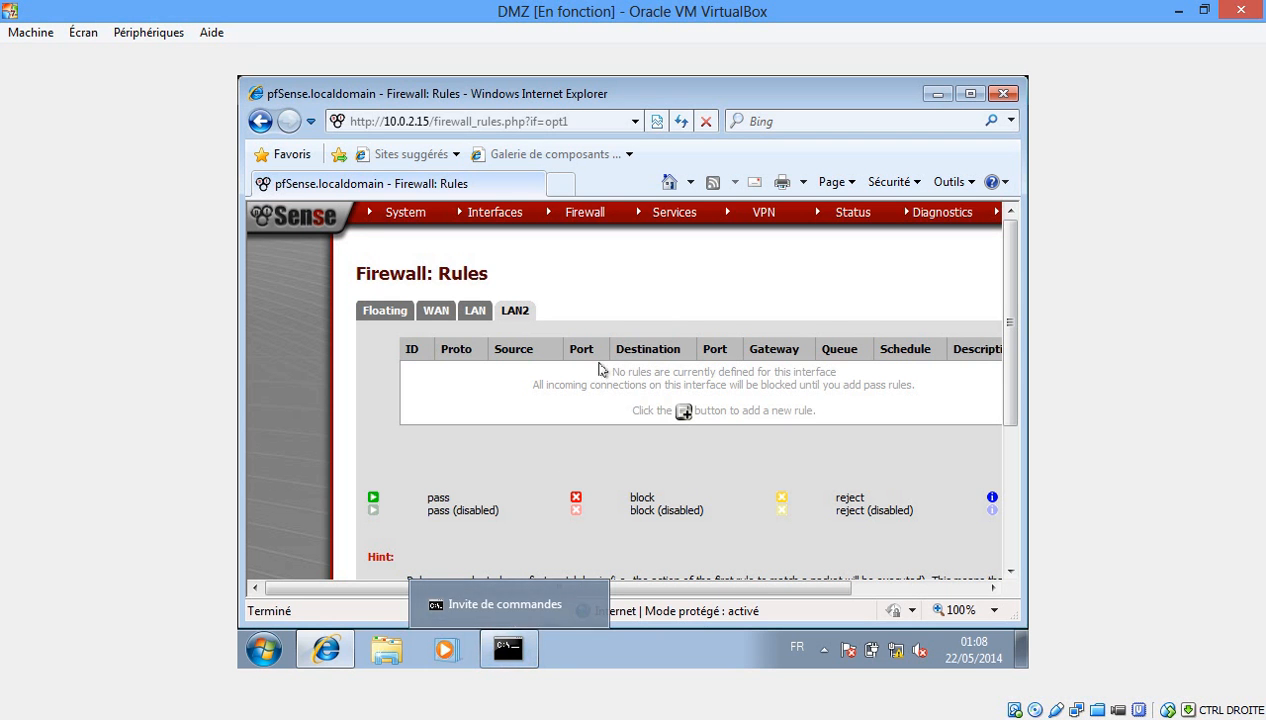
drag(645, 587, 749, 589)
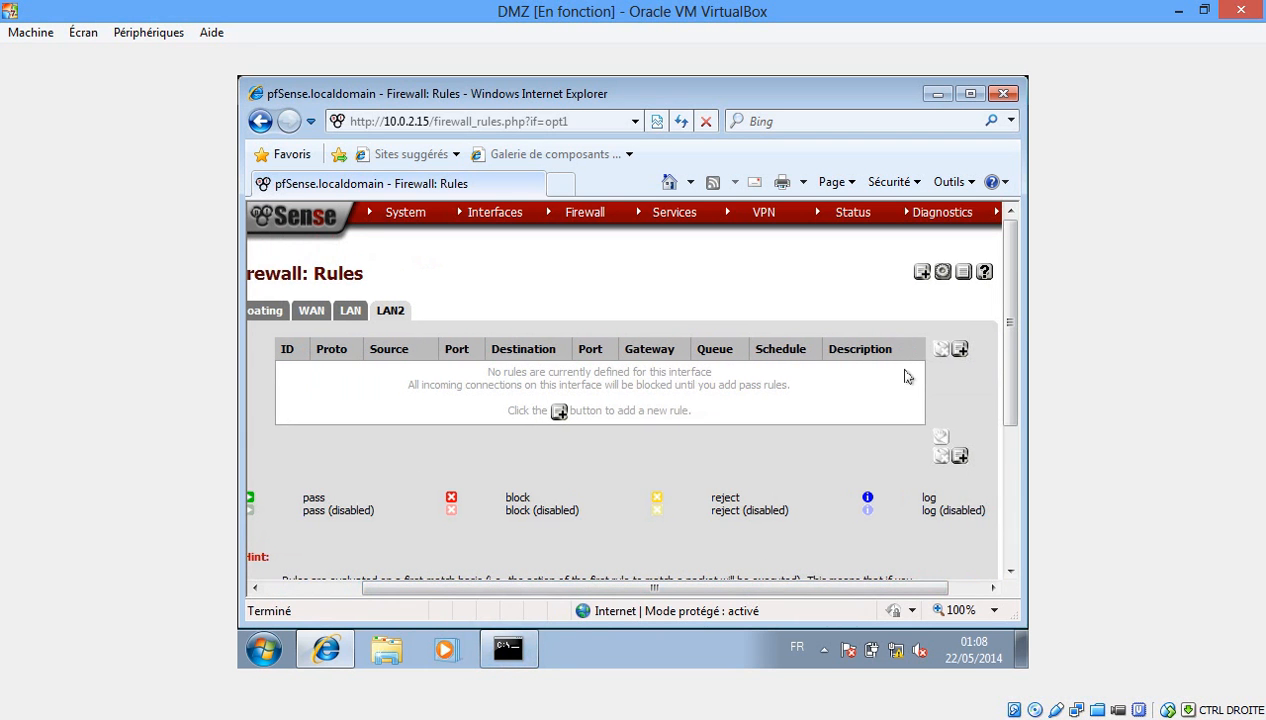
Add a new LAN2 rule for IPv4 matching the ICMP protocol.
click(958, 349)
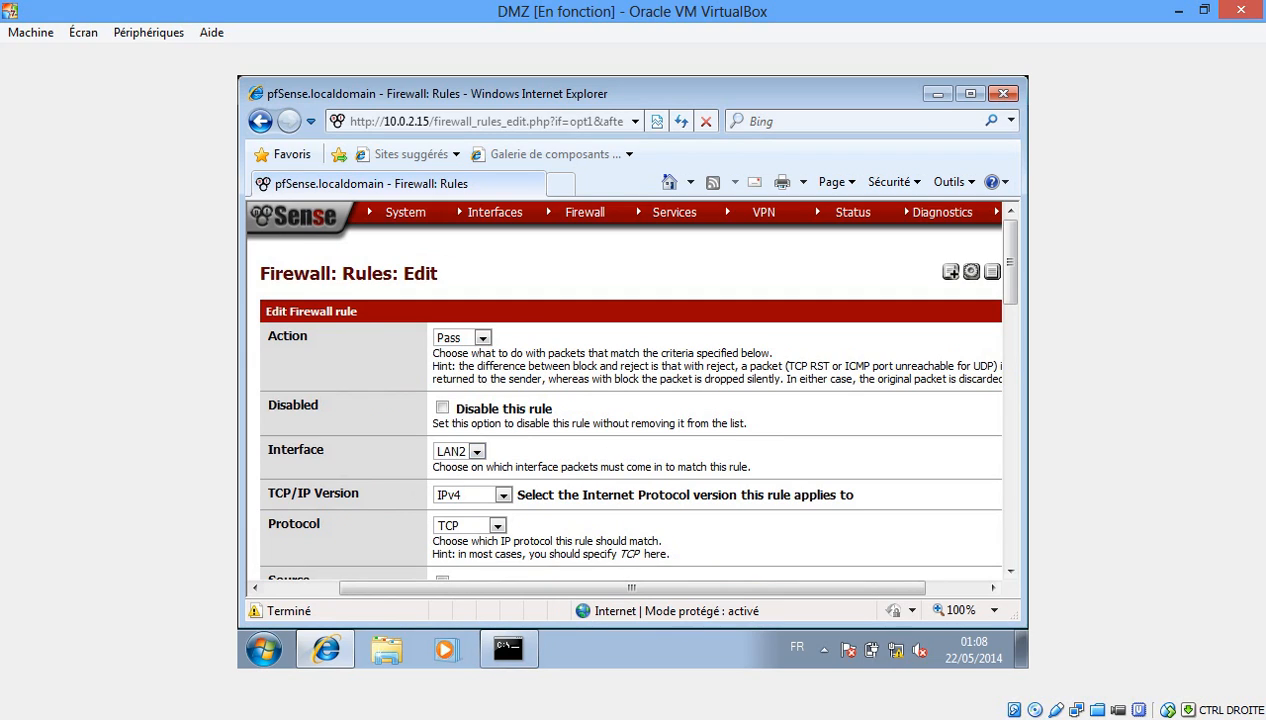
click(504, 496)
click(504, 496)
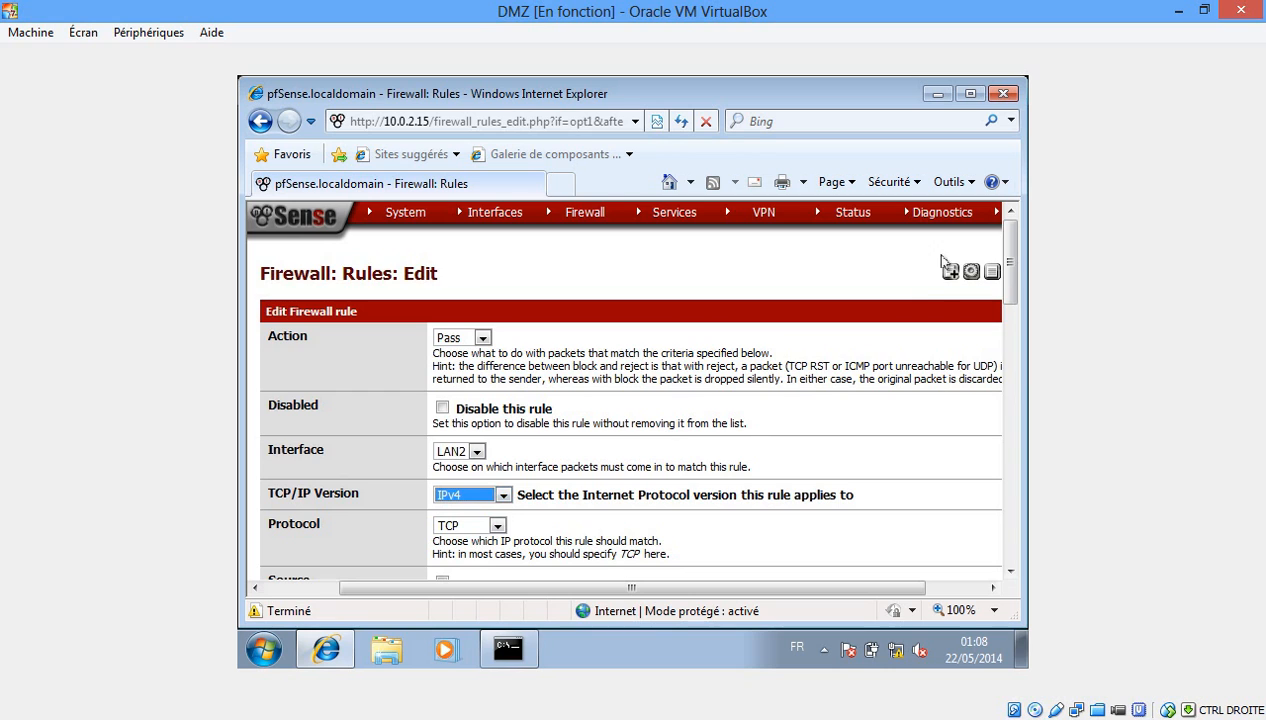
drag(1012, 248, 1012, 275)
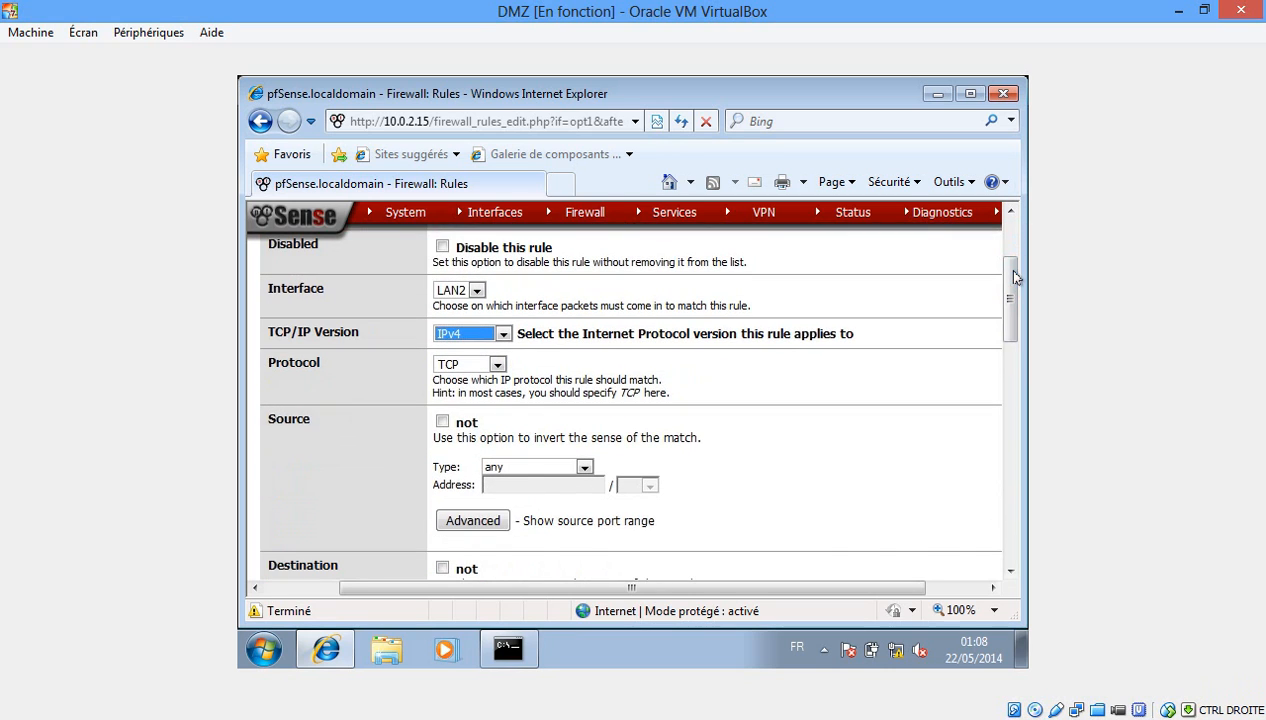
click(497, 365)
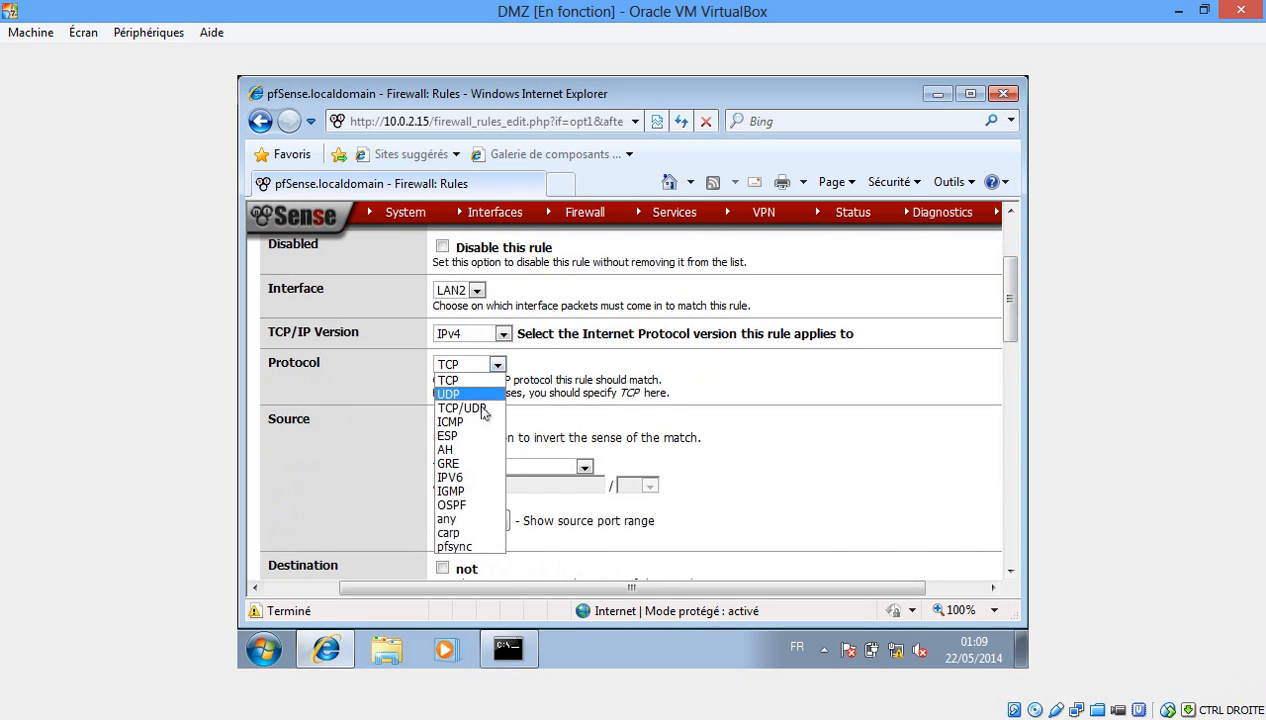
click(469, 422)
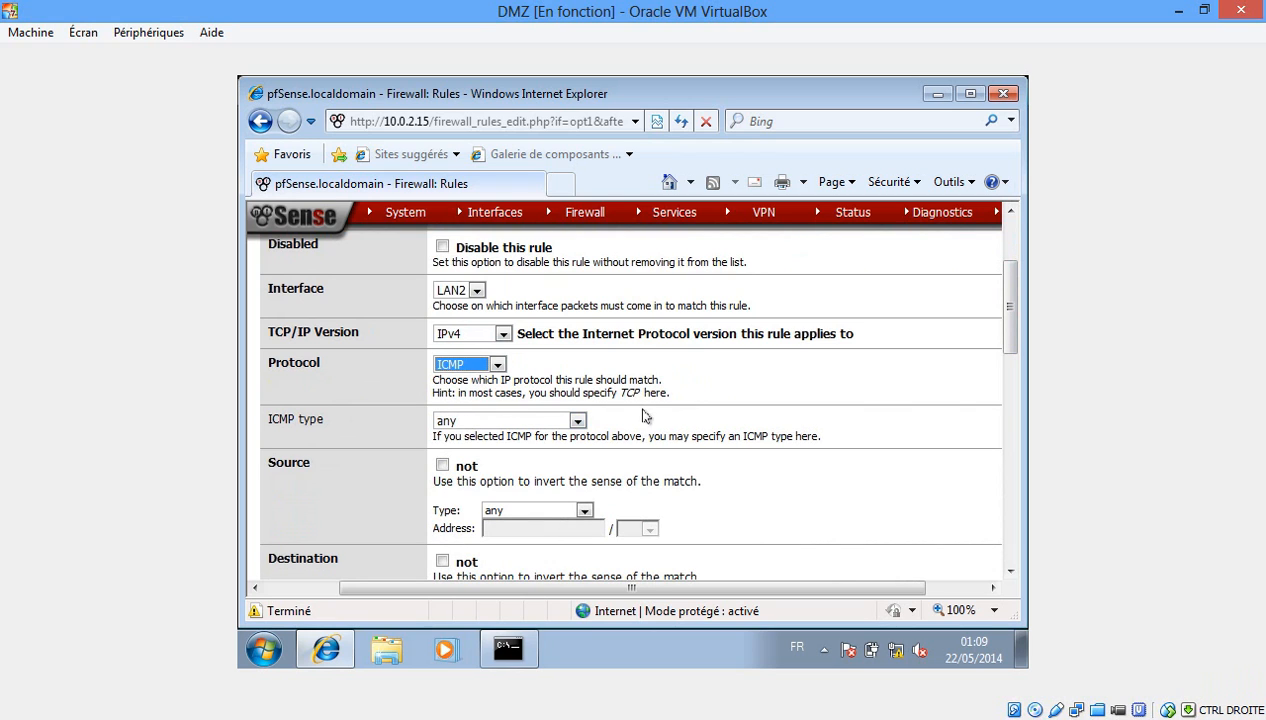
Set the rule source to network 192.168.1.0/24.
drag(1005, 299, 1016, 331)
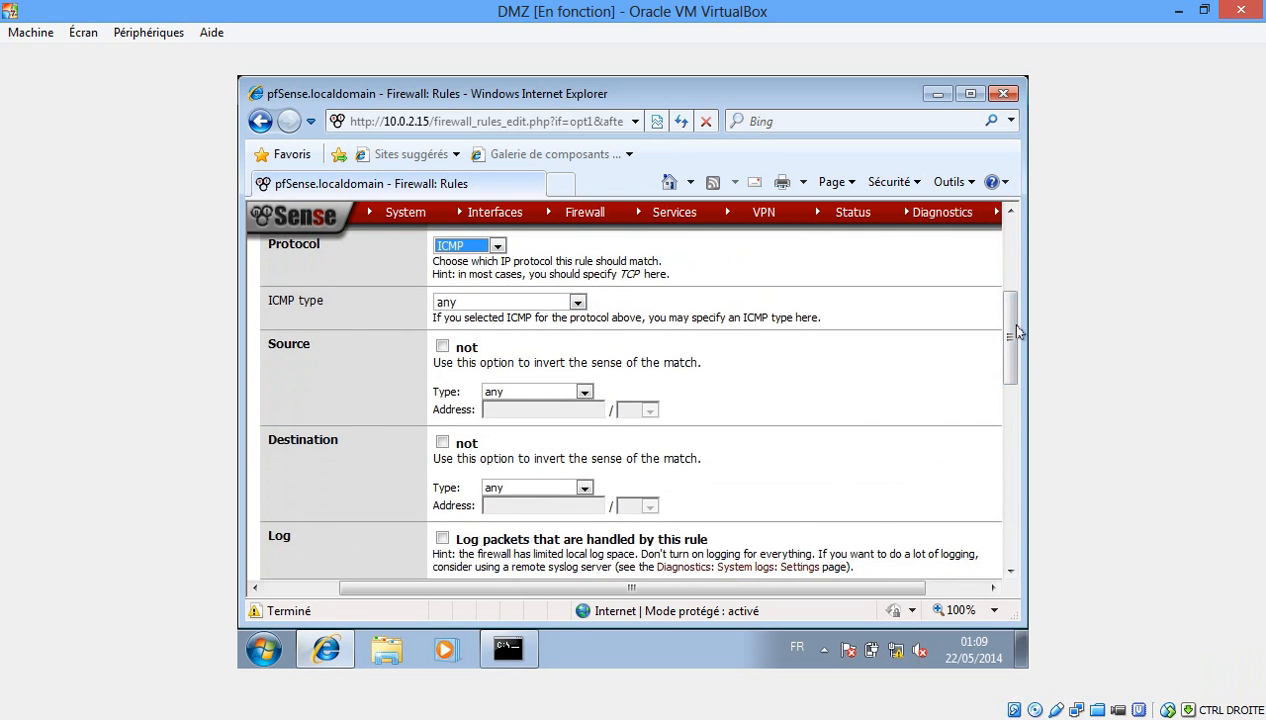
click(585, 393)
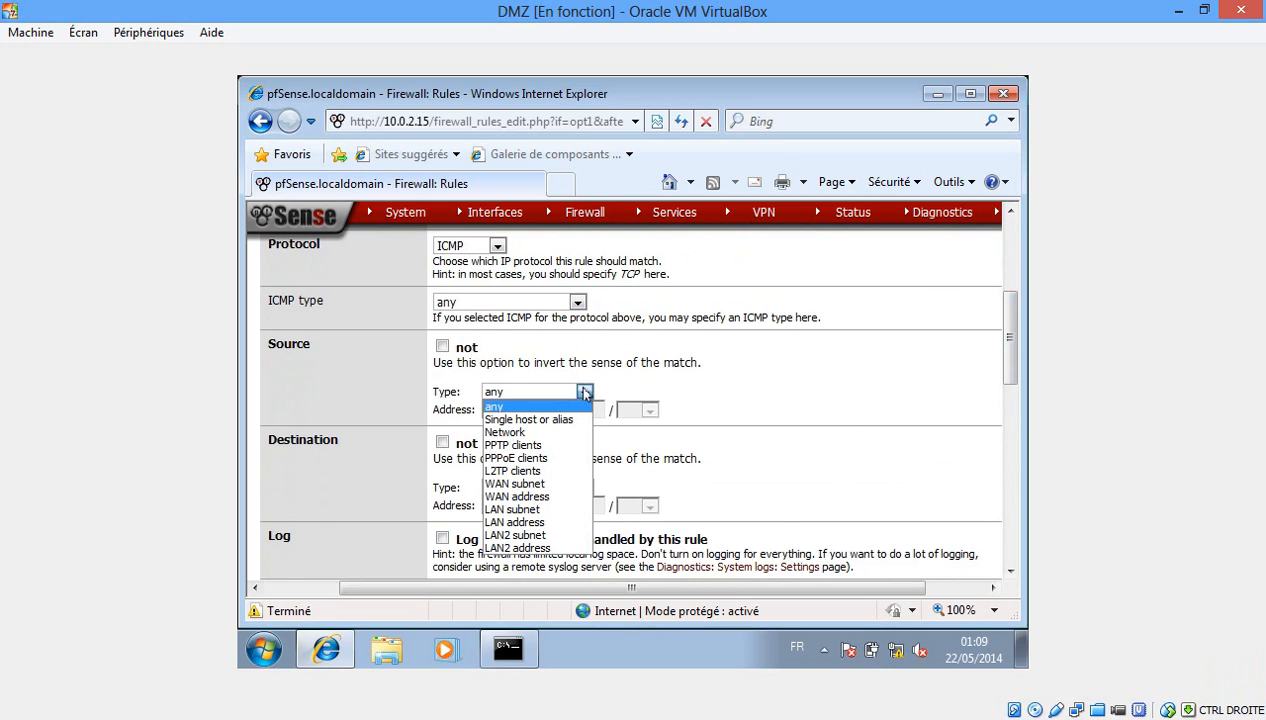
click(561, 432)
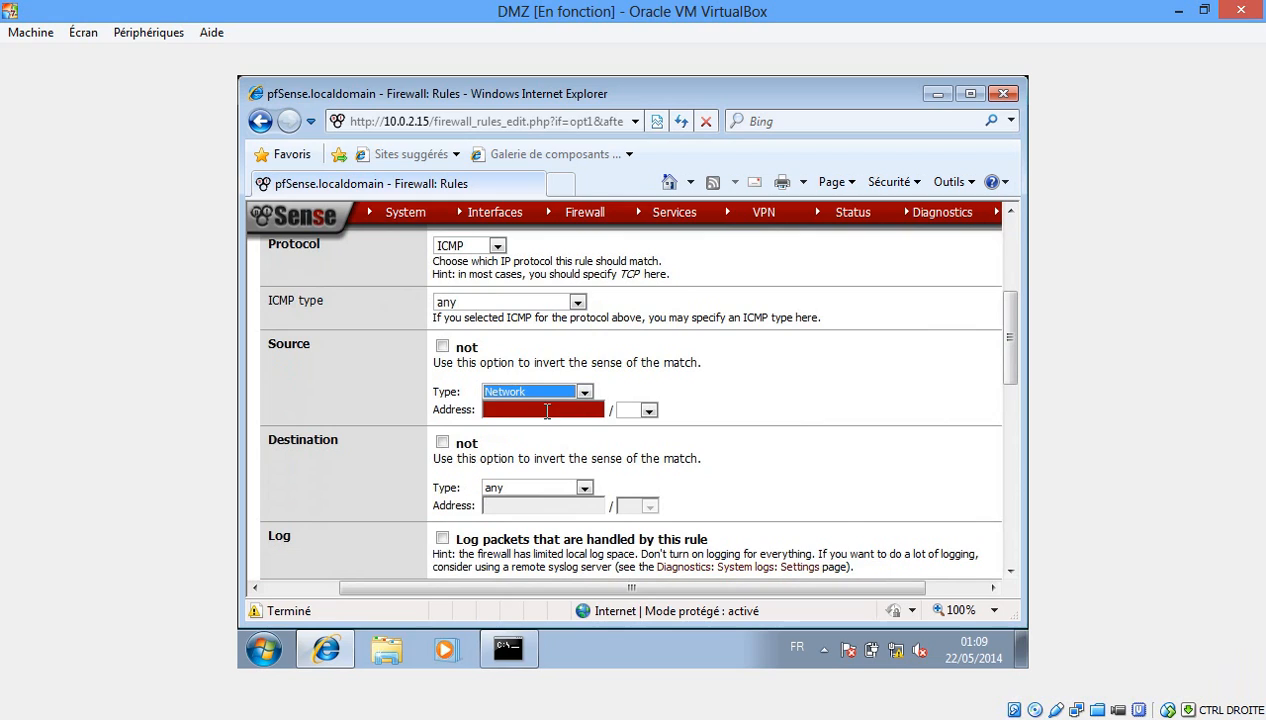
click(547, 410)
text(1)
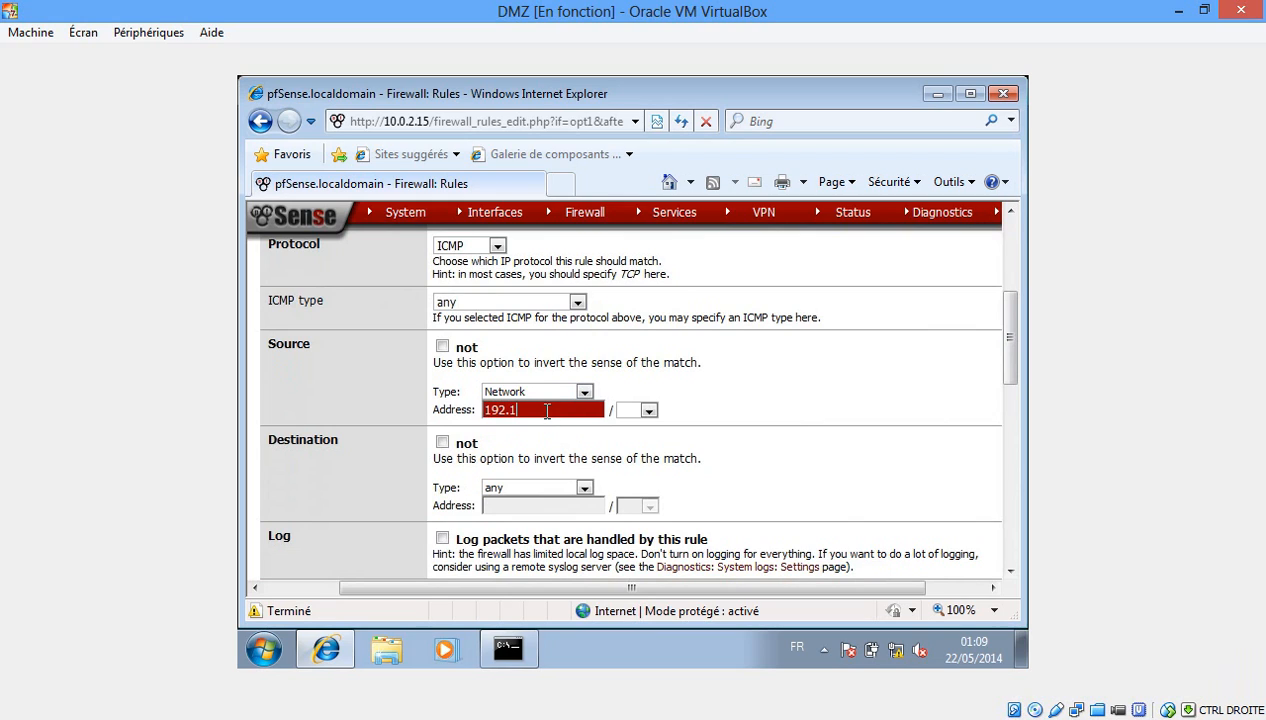
text(68.1.0)
click(624, 413)
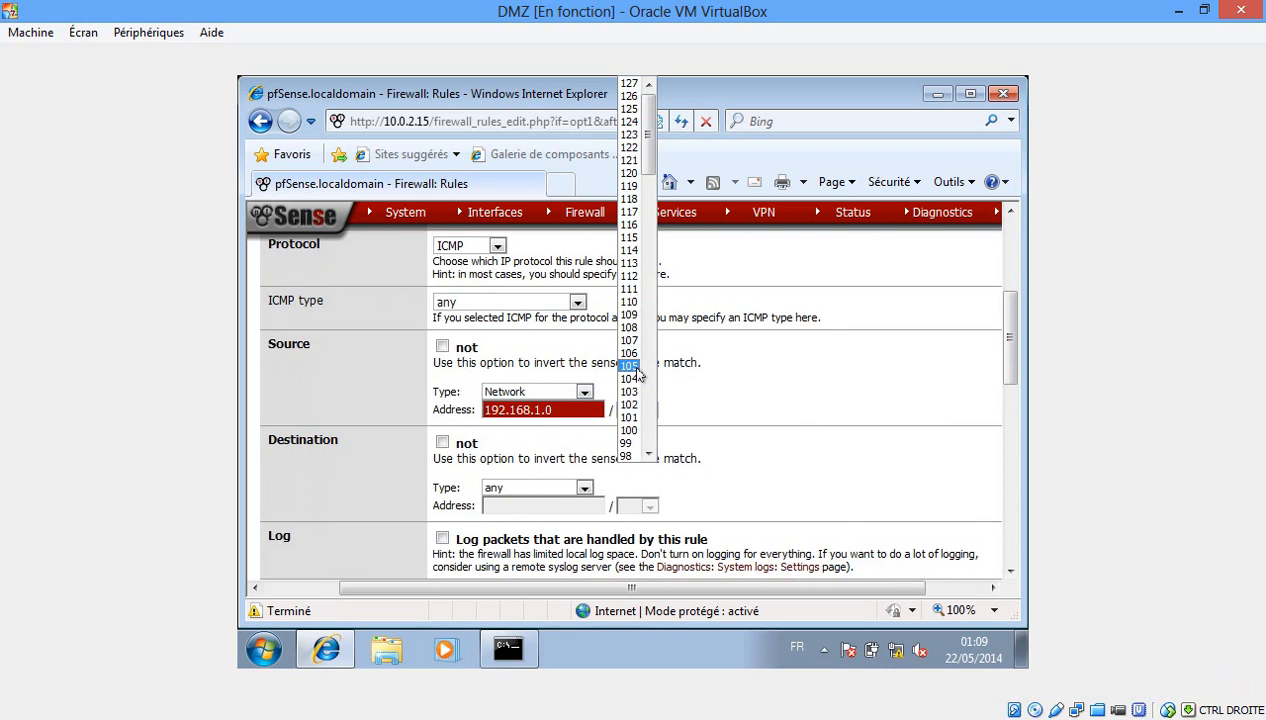
scroll(636, 368, down, 20)
click(638, 369)
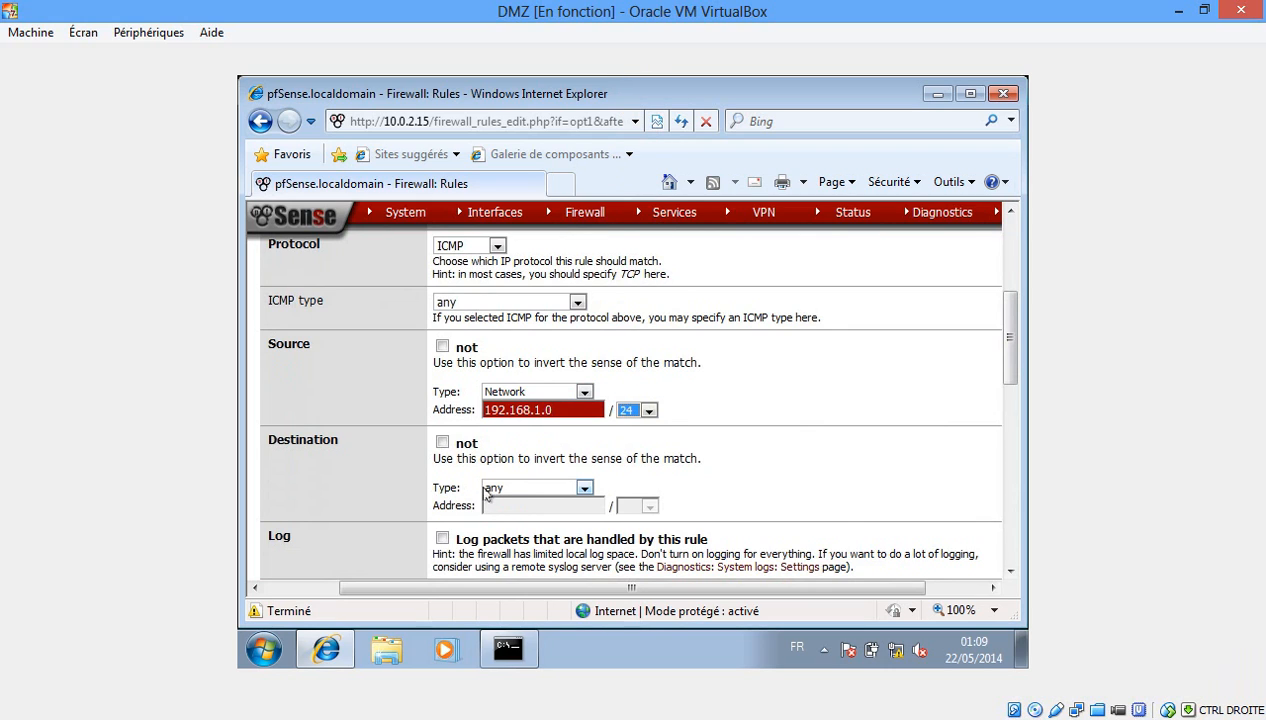
Set the rule destination to network 192.168.2.0.
click(584, 488)
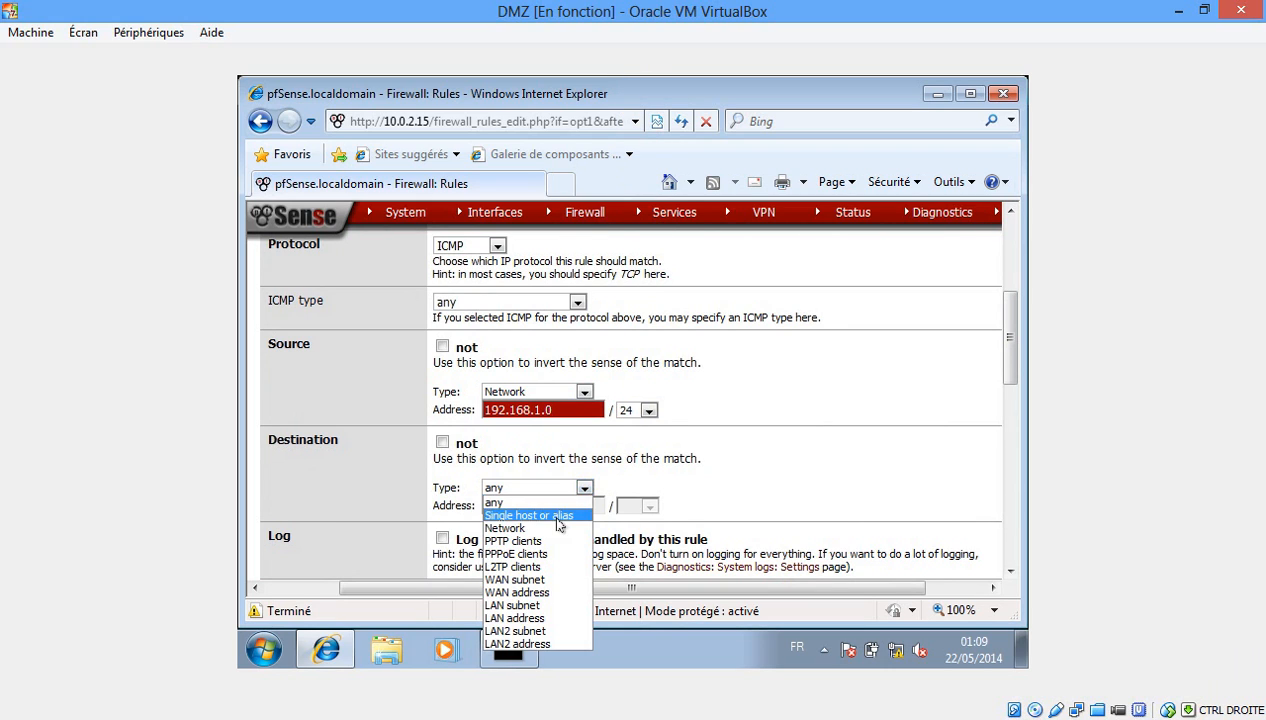
click(552, 528)
click(525, 507)
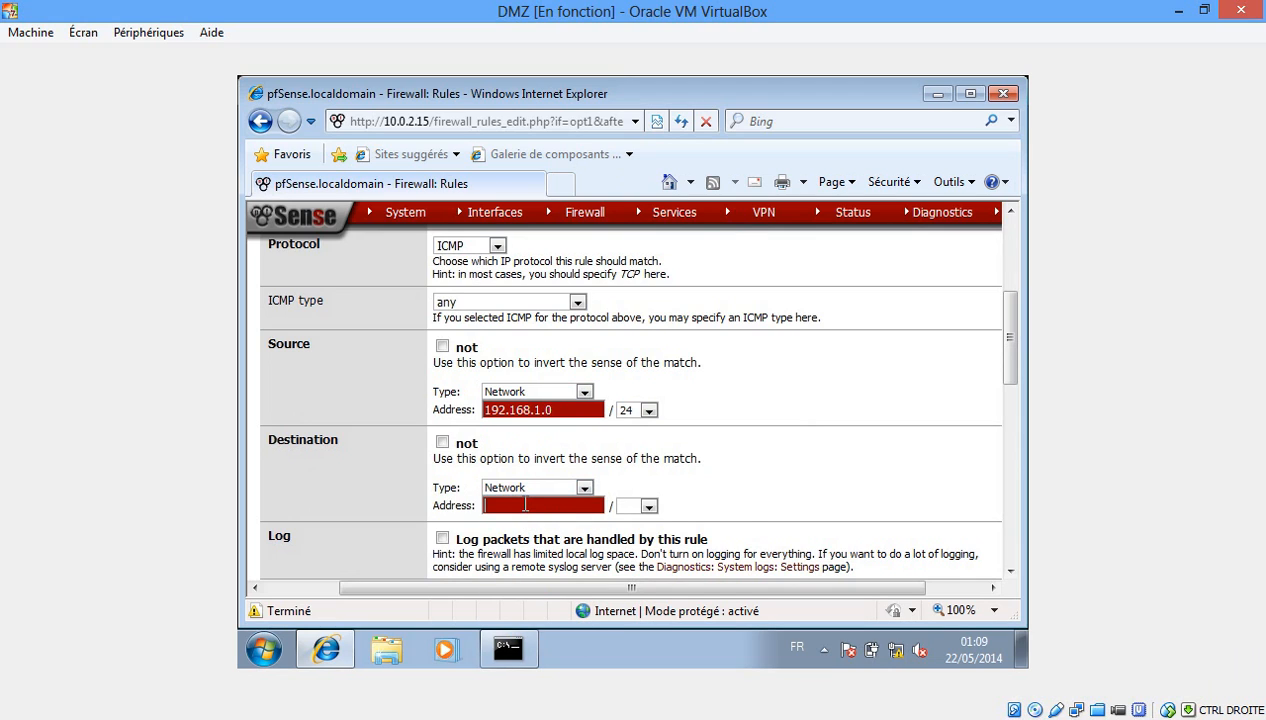
text(192.168.2.0)
key(Tab)
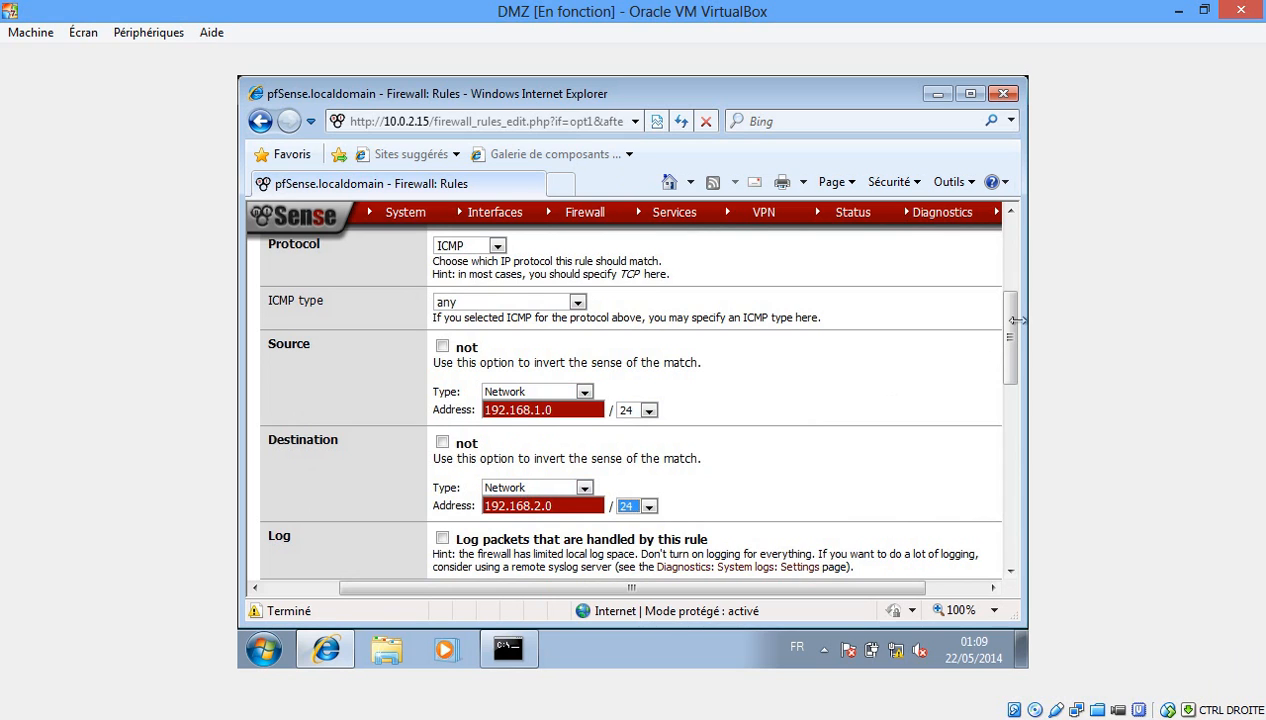
drag(1010, 328, 1010, 378)
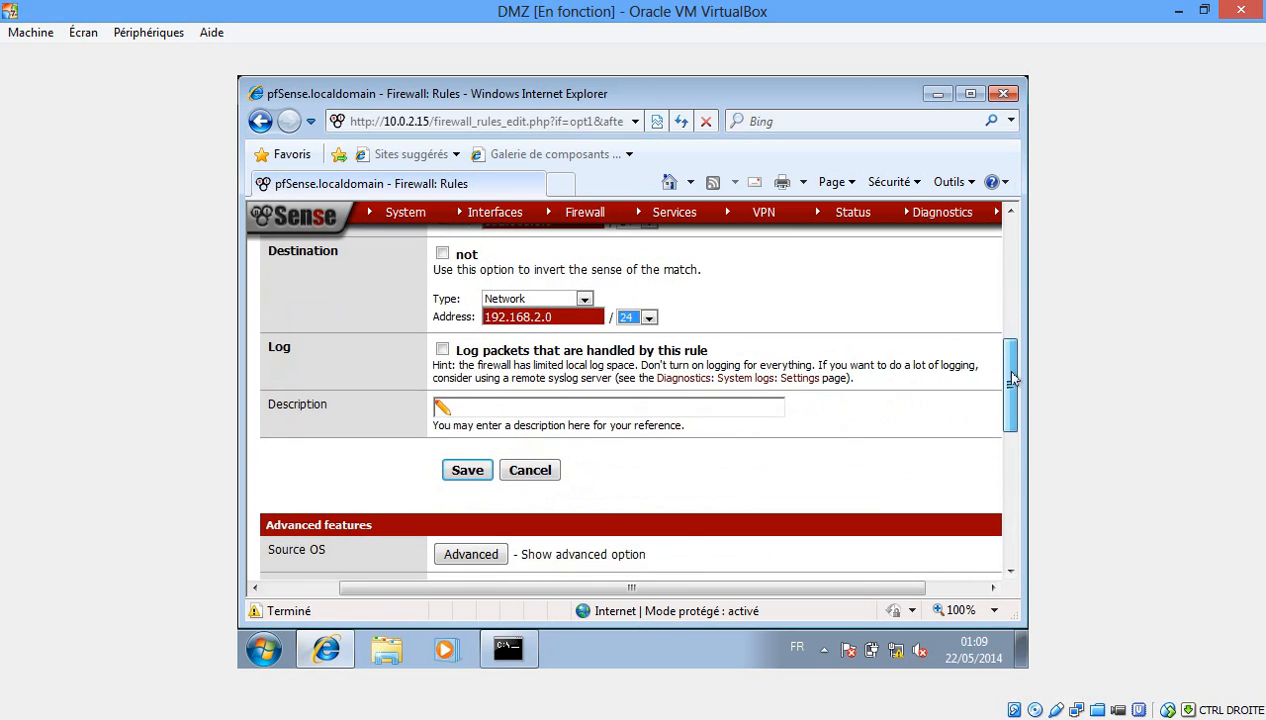
Describe the rule 'allow any ICMP packets', save it, and apply the firewall changes.
click(650, 402)
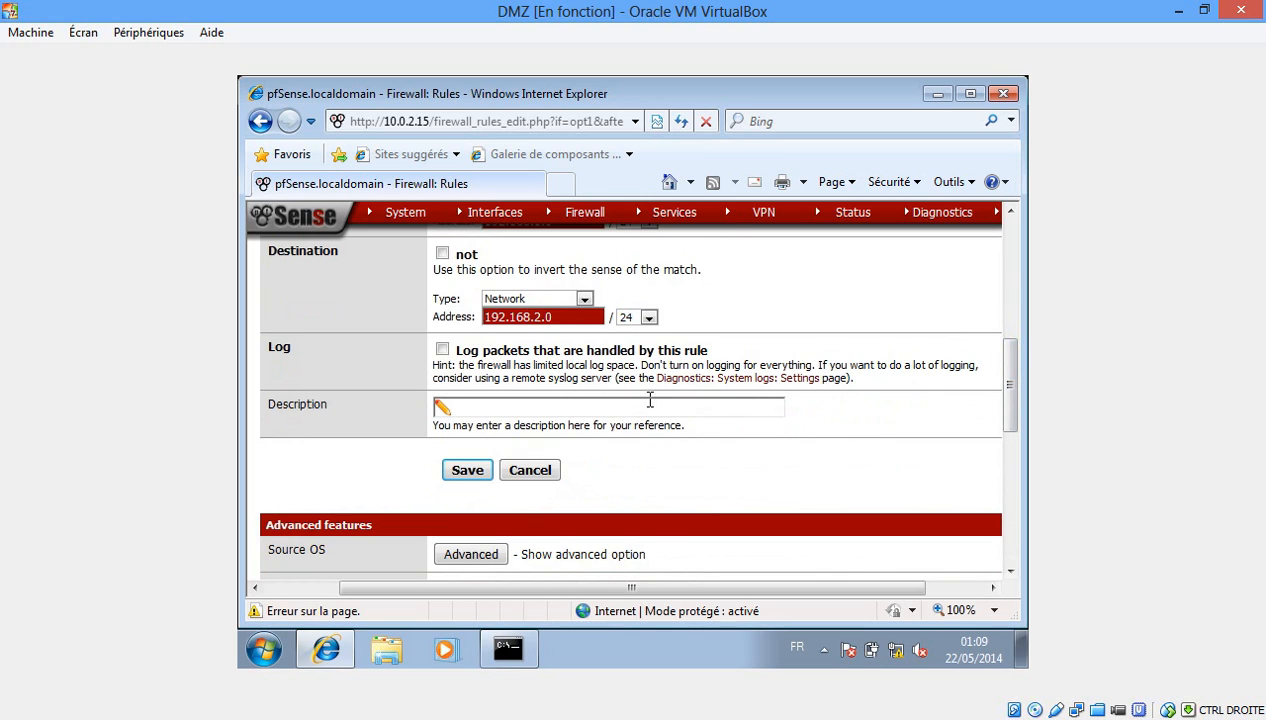
text(ALLO)
key(Down)
key(Return)
click(468, 470)
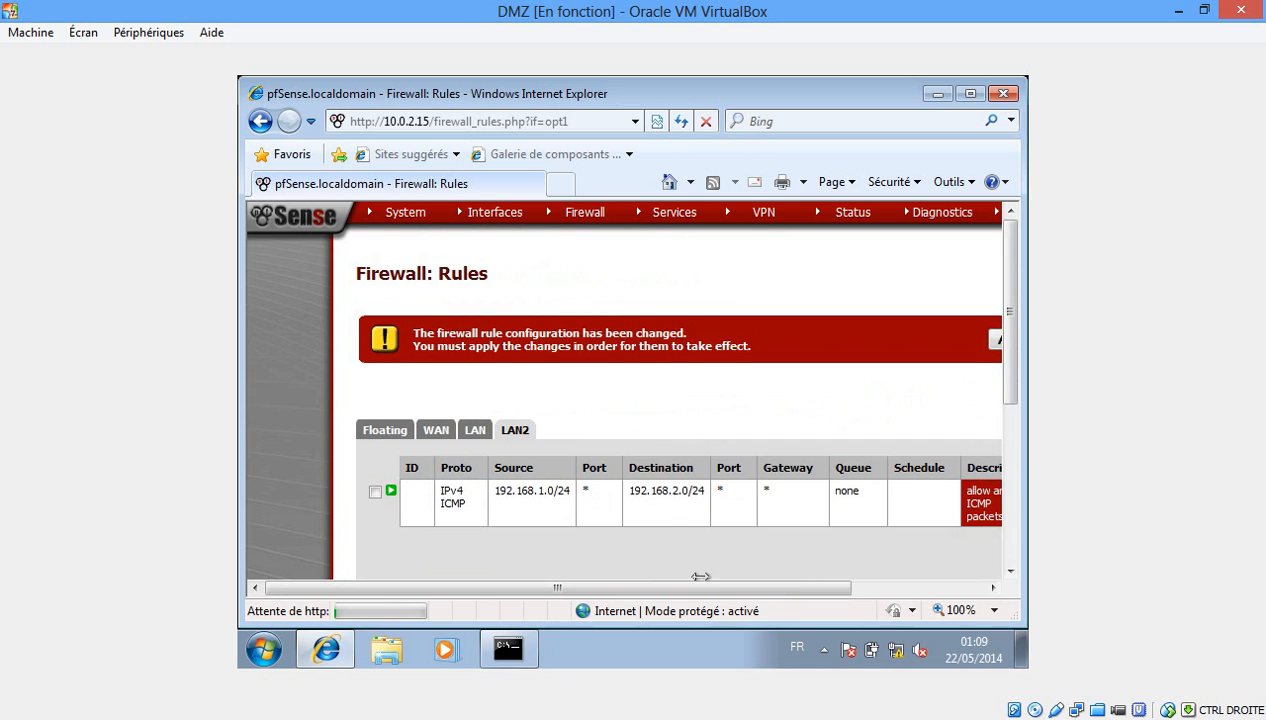
drag(795, 588, 894, 592)
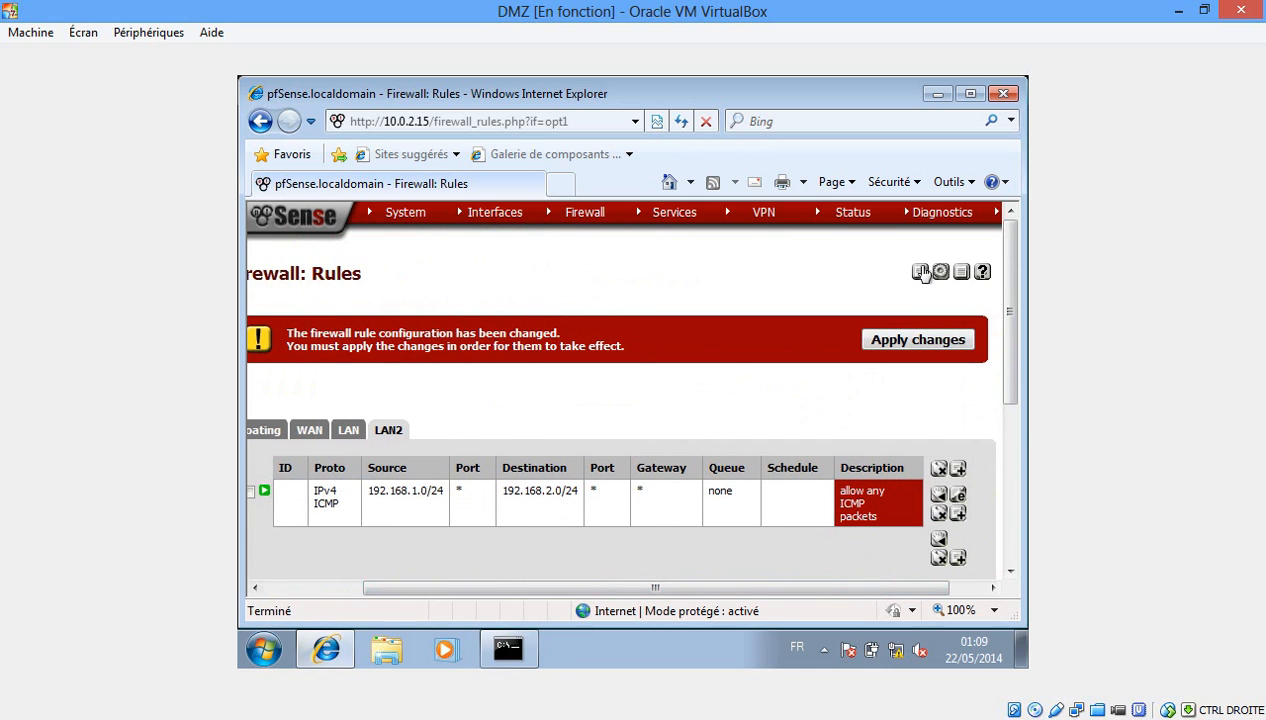
click(910, 342)
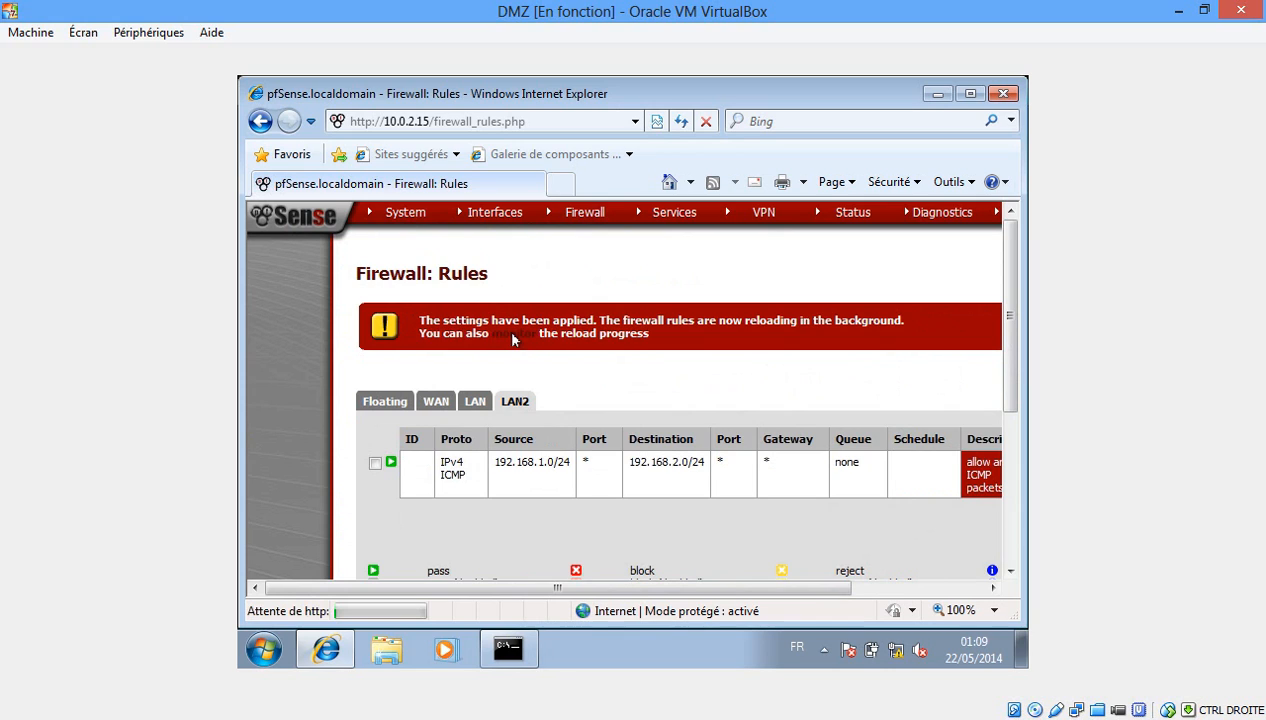
click(511, 341)
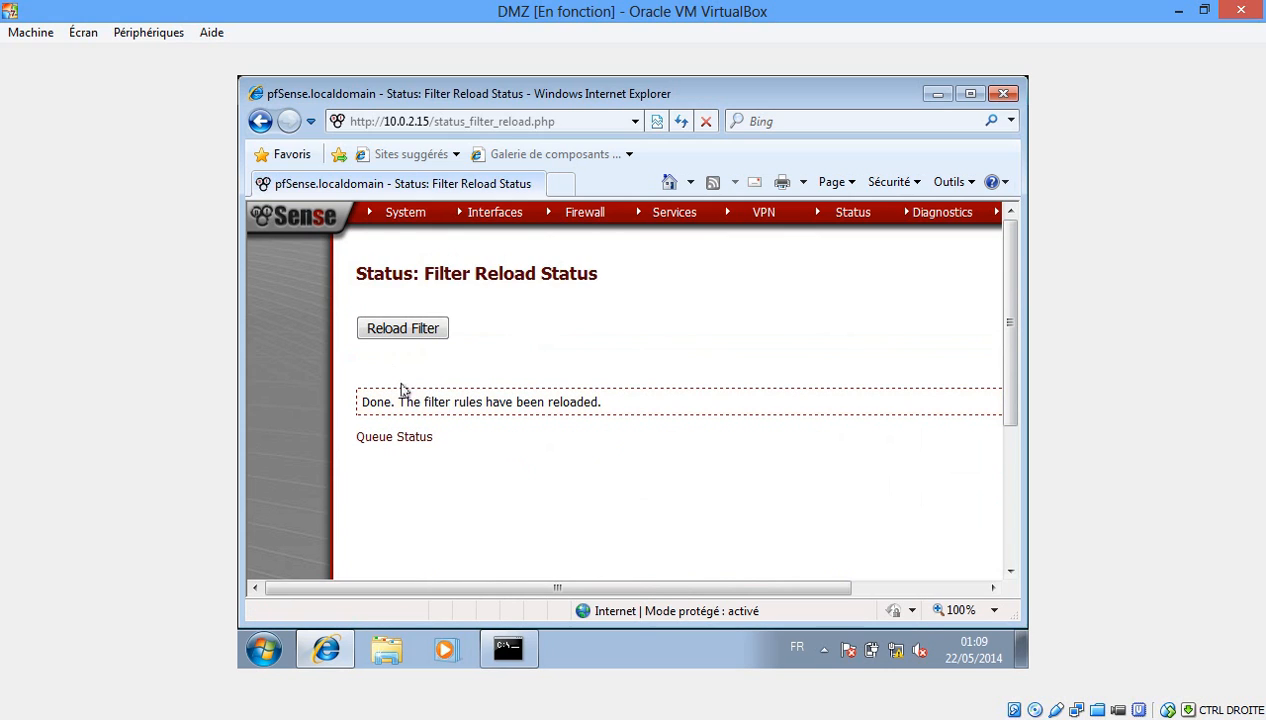
Reload the filter, then rerun ping 192.168.1.1 on reseau interne, which still times out.
click(400, 328)
click(935, 94)
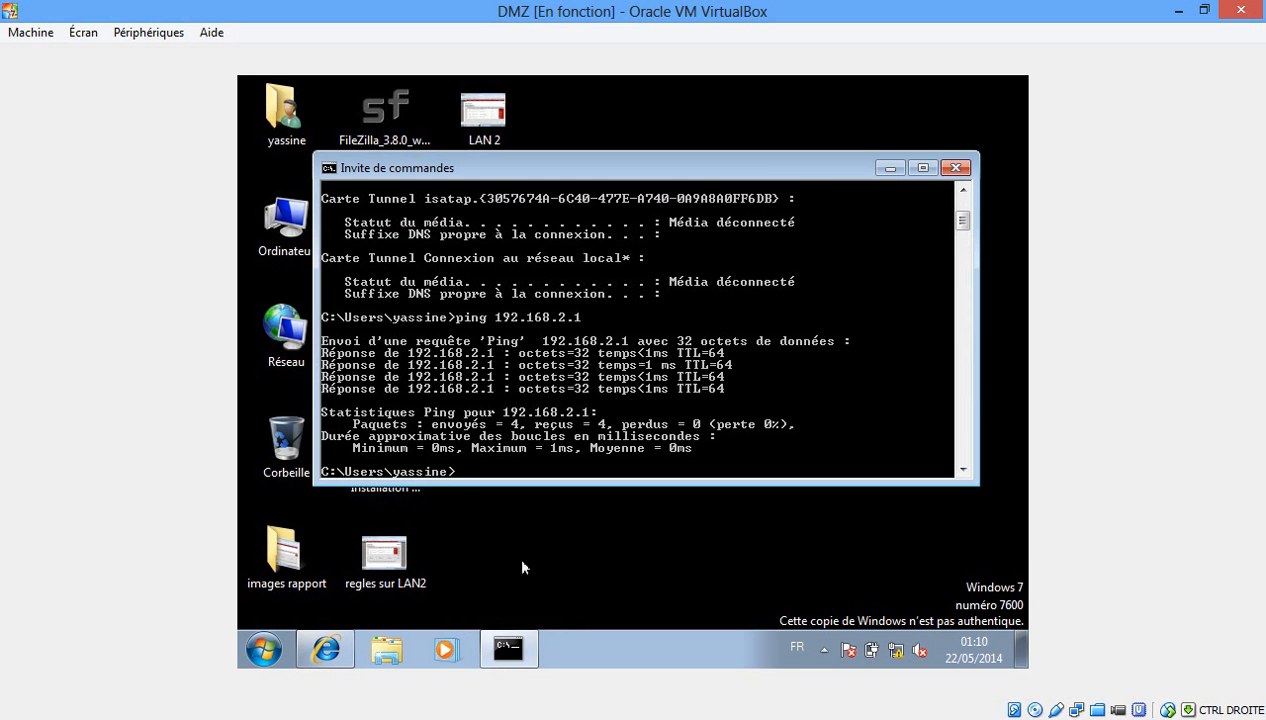
mouse_move(460, 717)
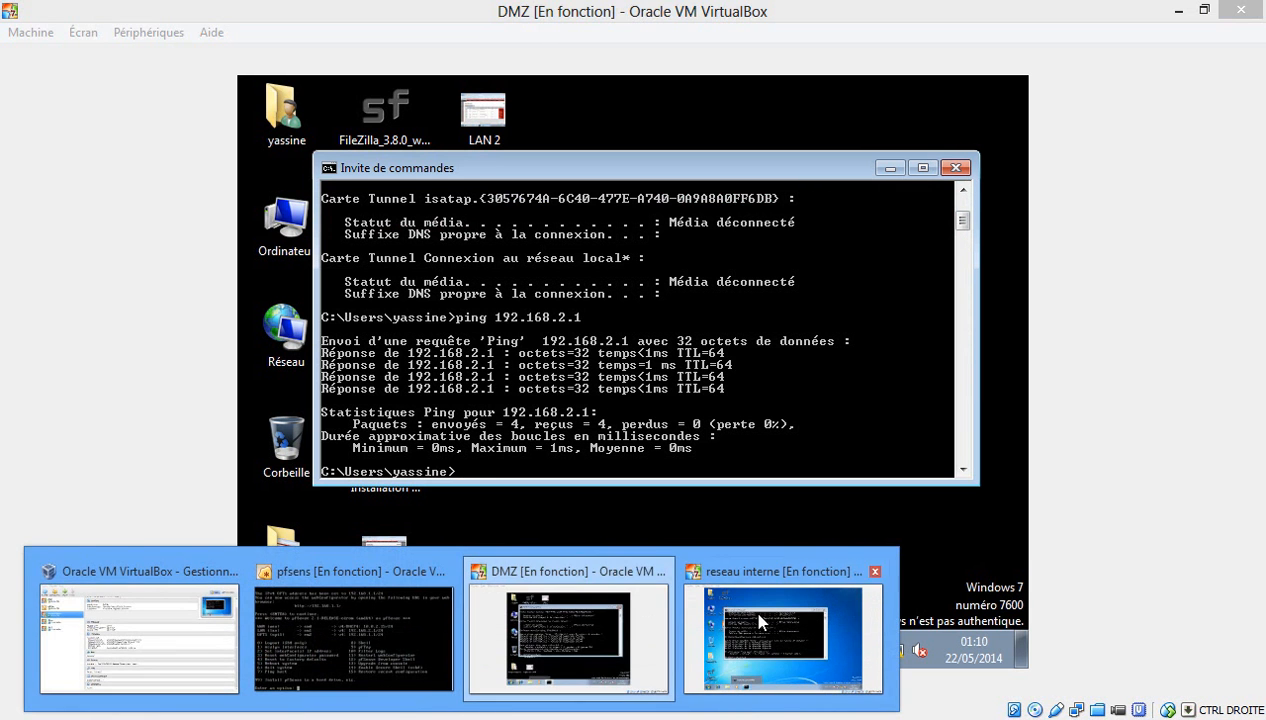
click(783, 635)
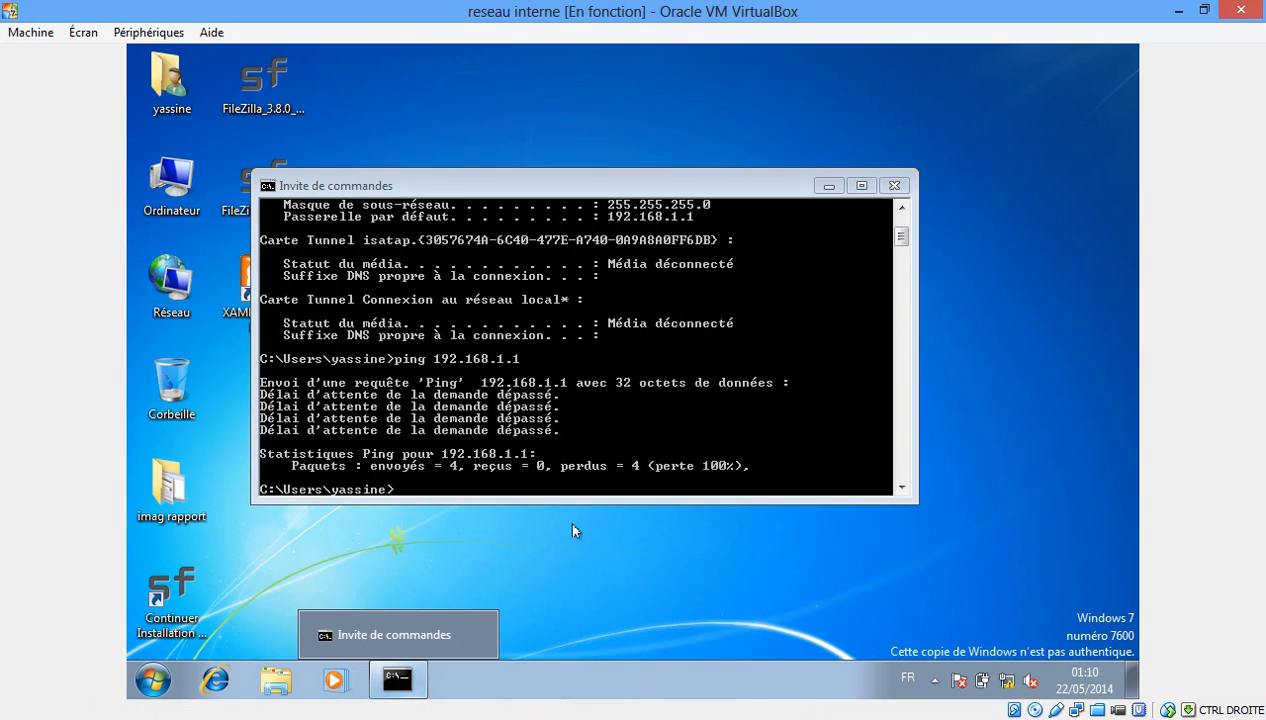
click(543, 471)
key(Up)
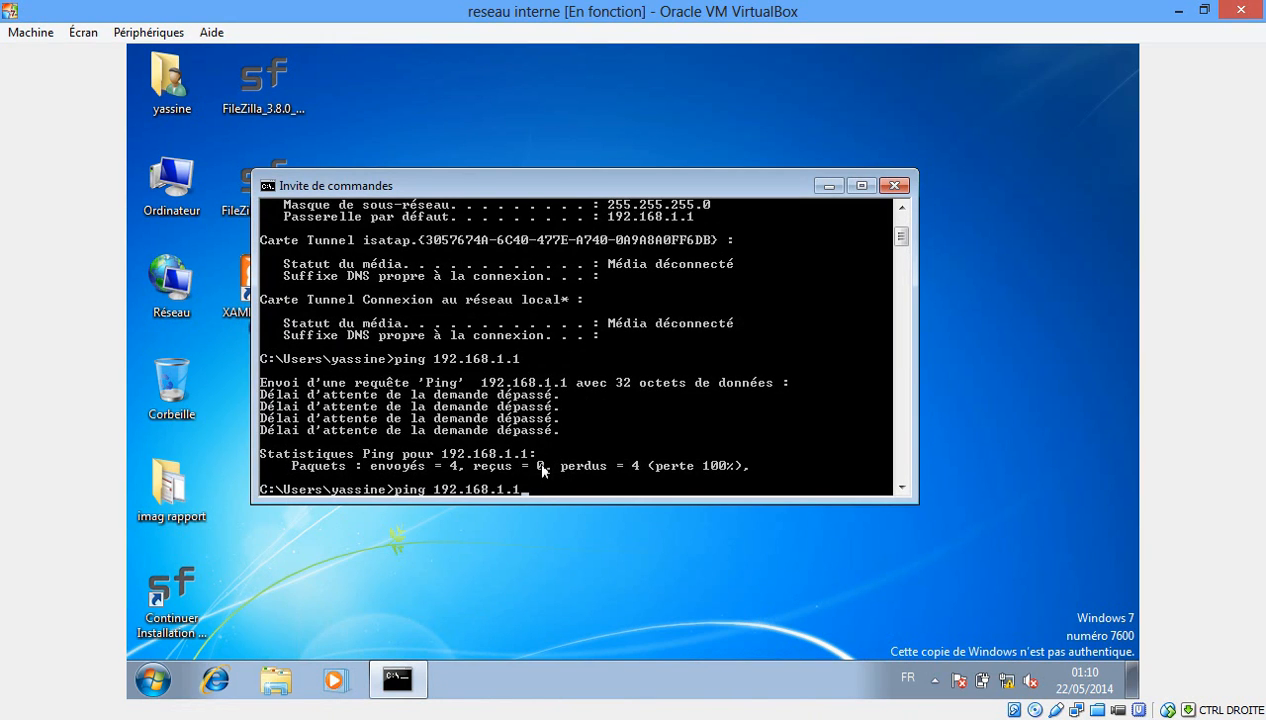
key(Return)
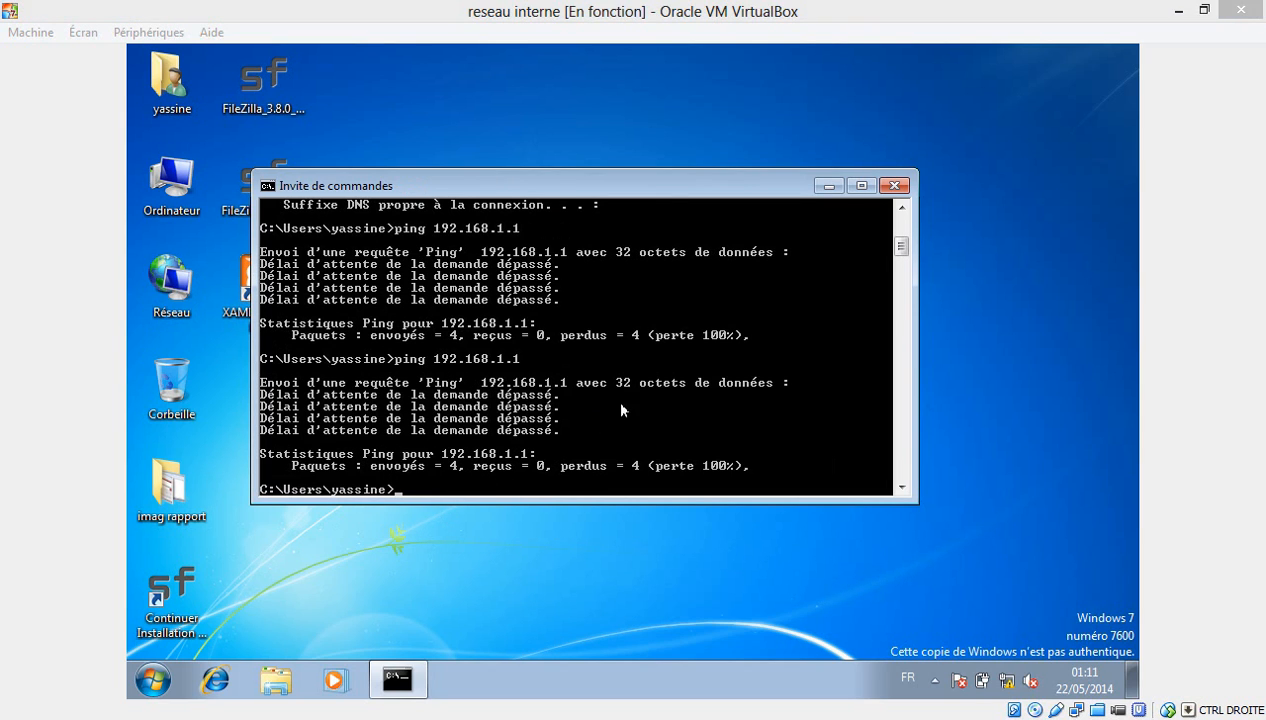
Ping 192.168.2.2 from reseau interne, getting 4 replies, then launch Internet Explorer.
click(675, 194)
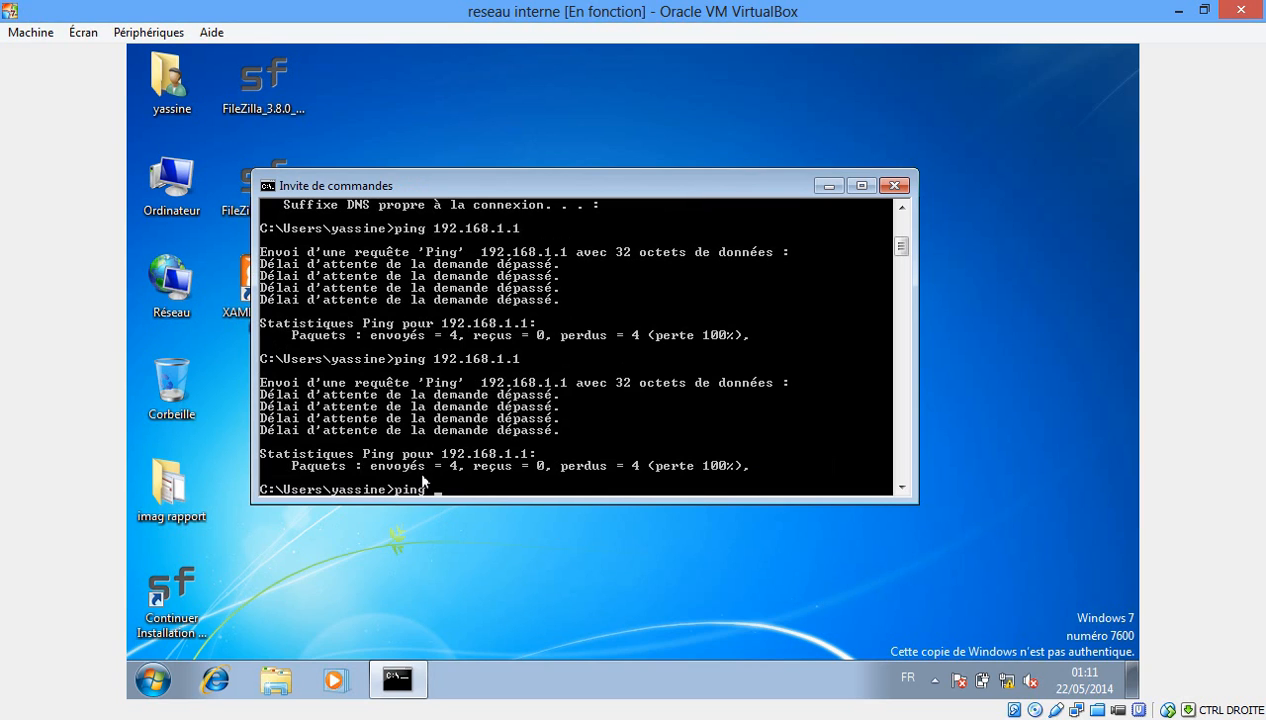
text(ping 192.168.2.2)
key(Return)
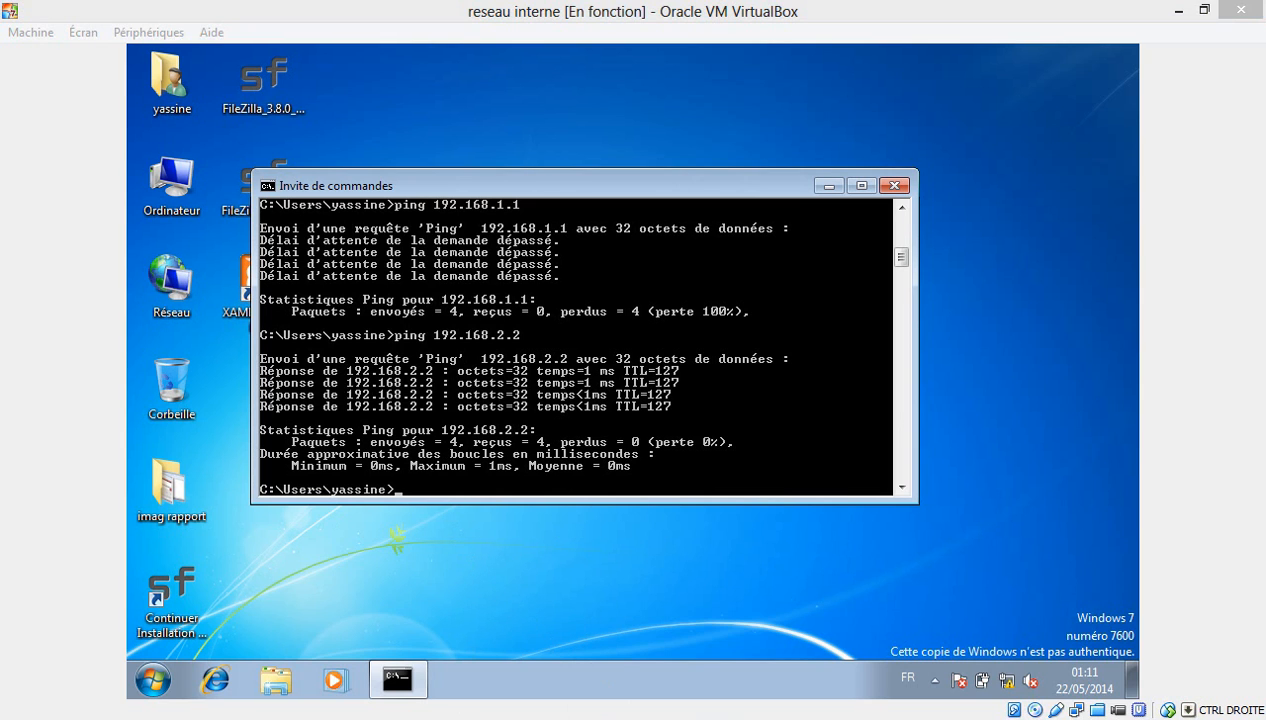
click(552, 719)
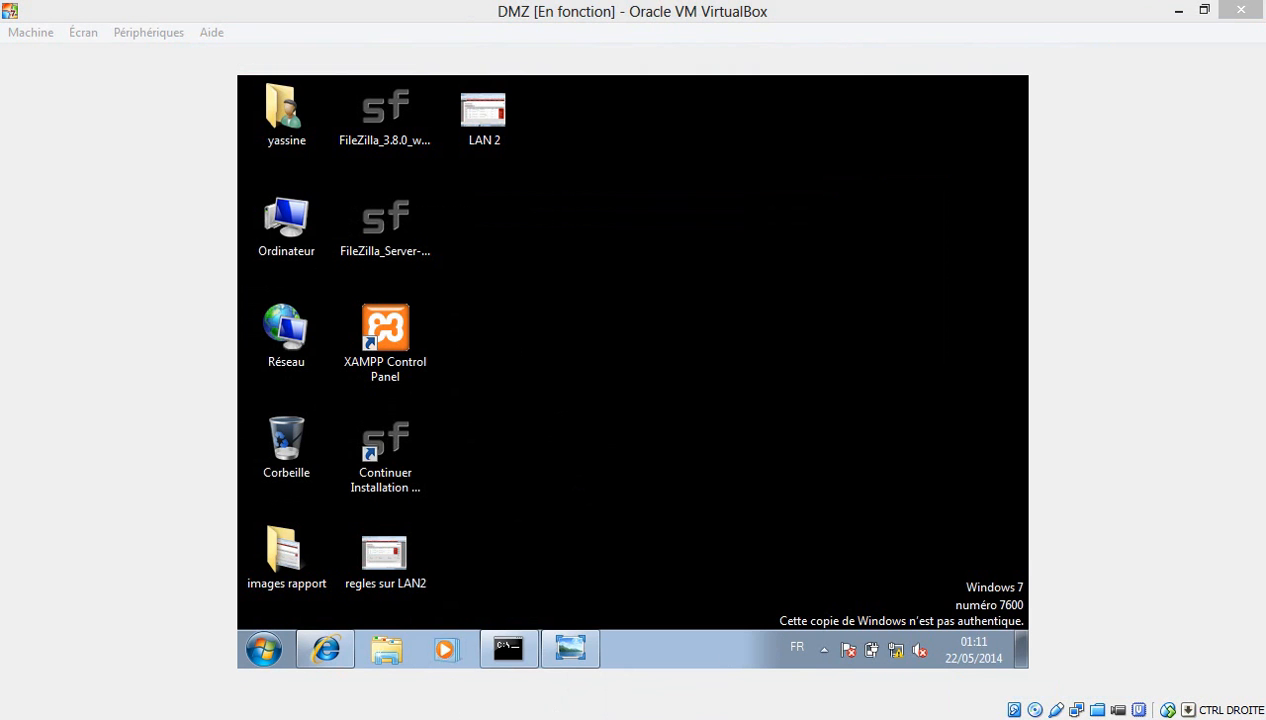
mouse_move(701, 698)
click(784, 608)
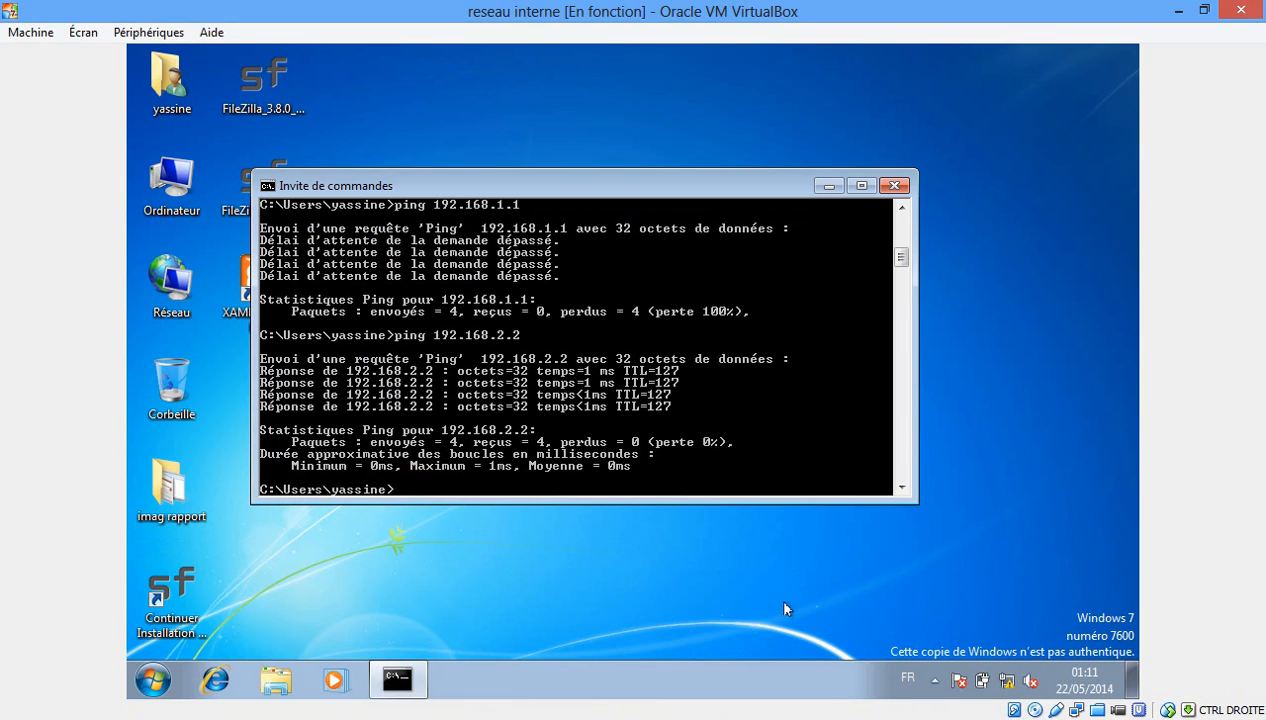
click(228, 677)
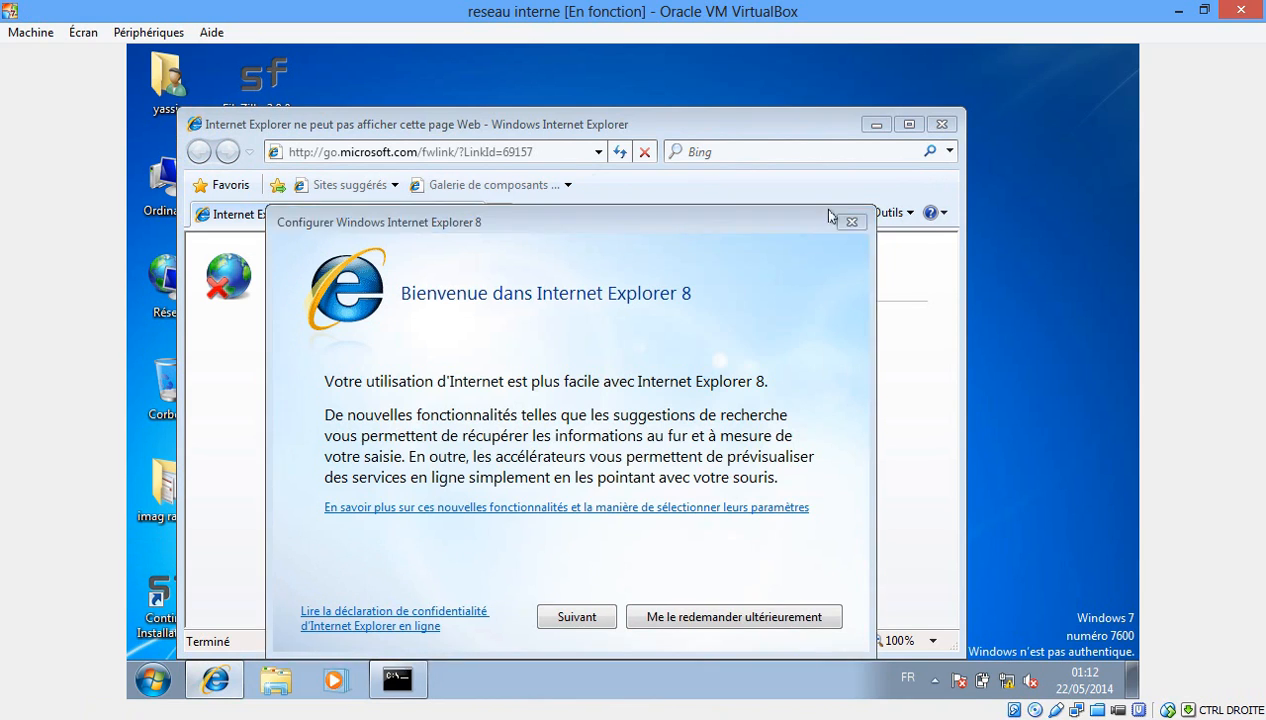
click(849, 226)
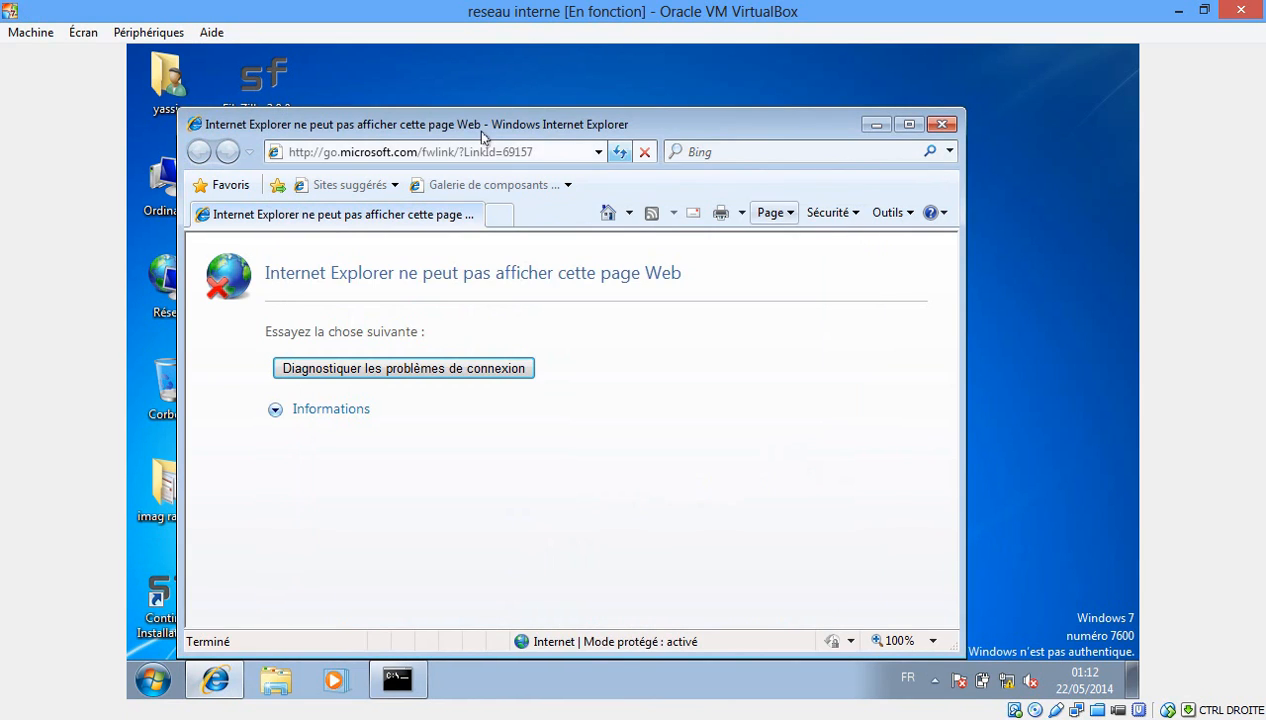
click(556, 152)
text(10)
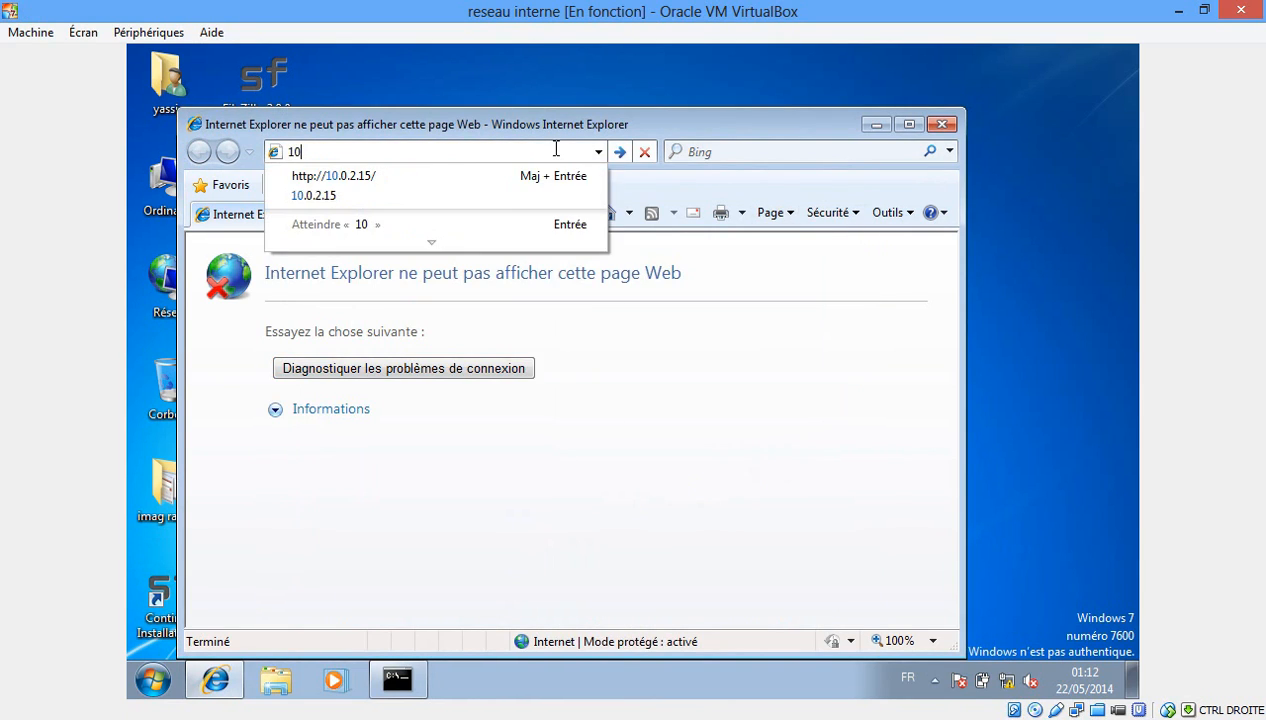
text(.)
key(BackSpace)
key(BackSpace)
key(BackSpace)
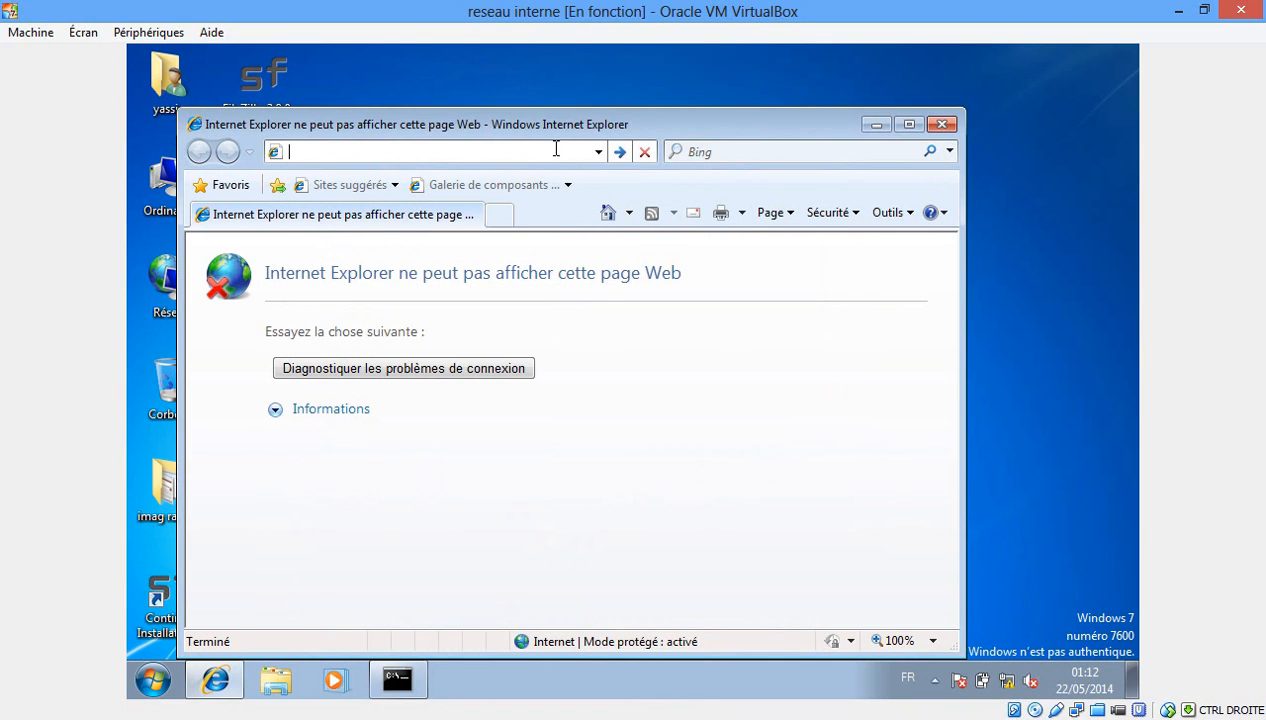
text(1)
key(Down)
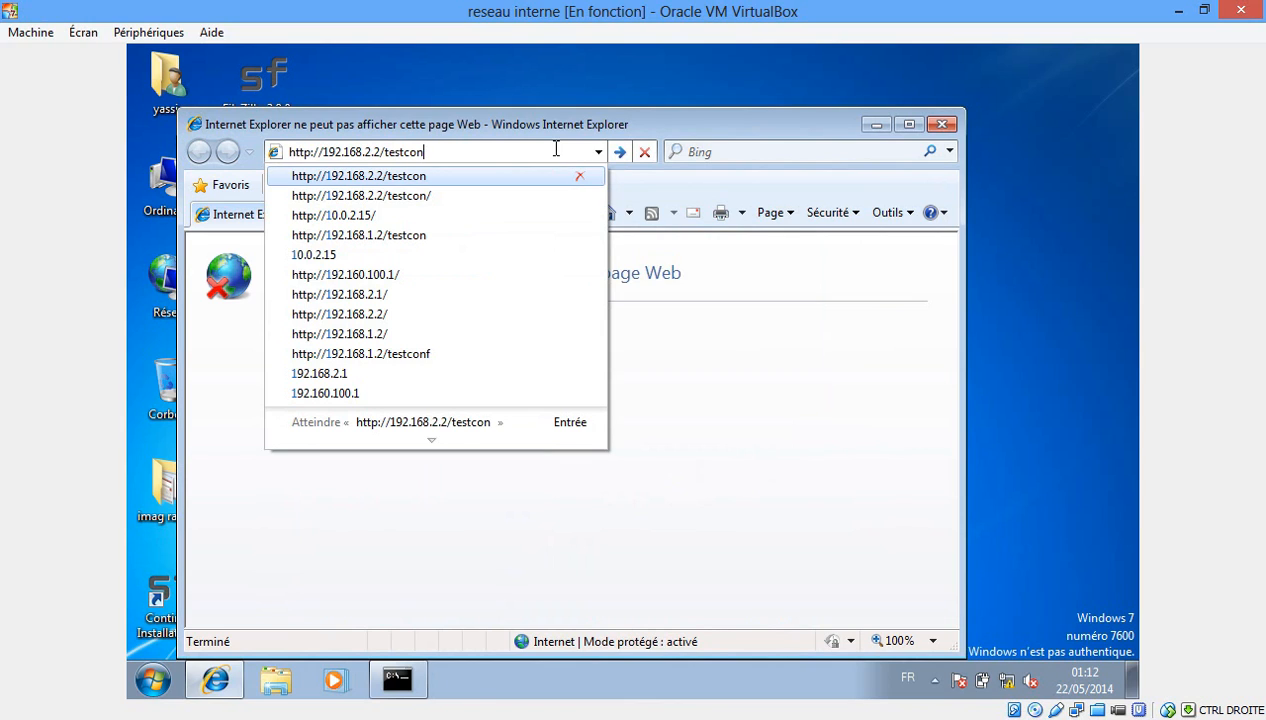
key(Return)
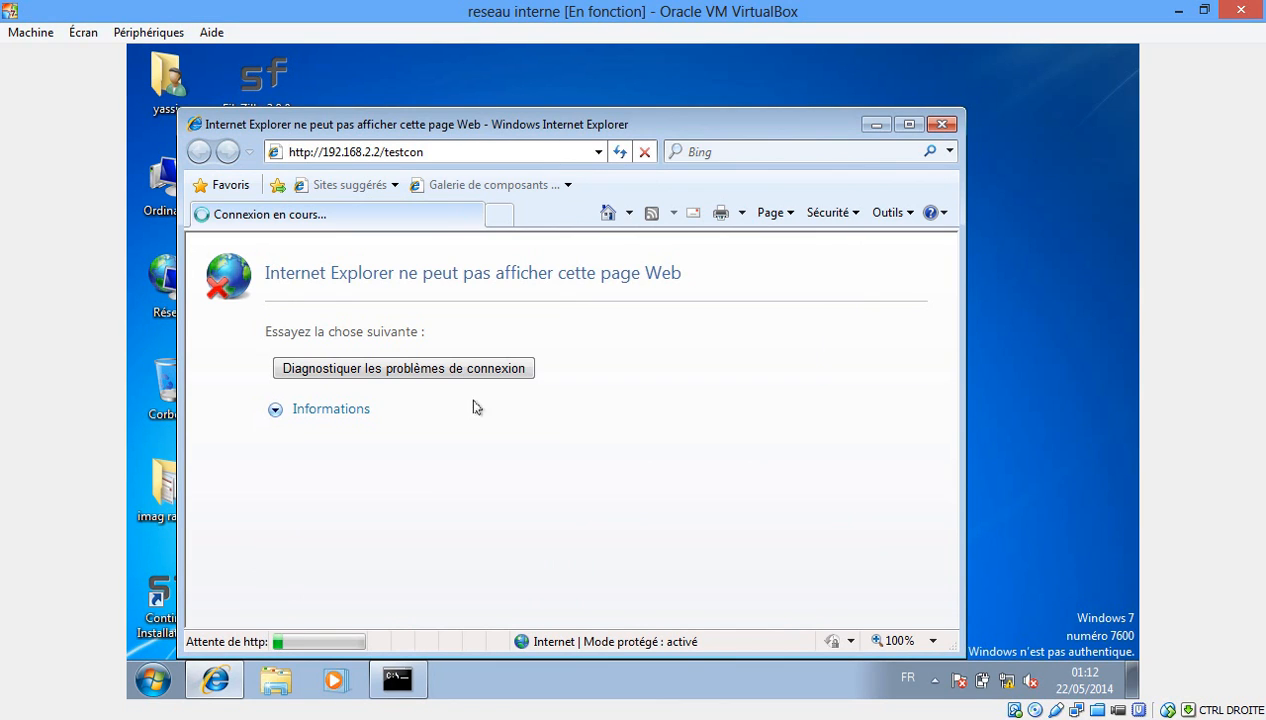
Confirm Apache runs in XAMPP on the DMZ VM, then reload testcon, which still fails.
mouse_move(462, 719)
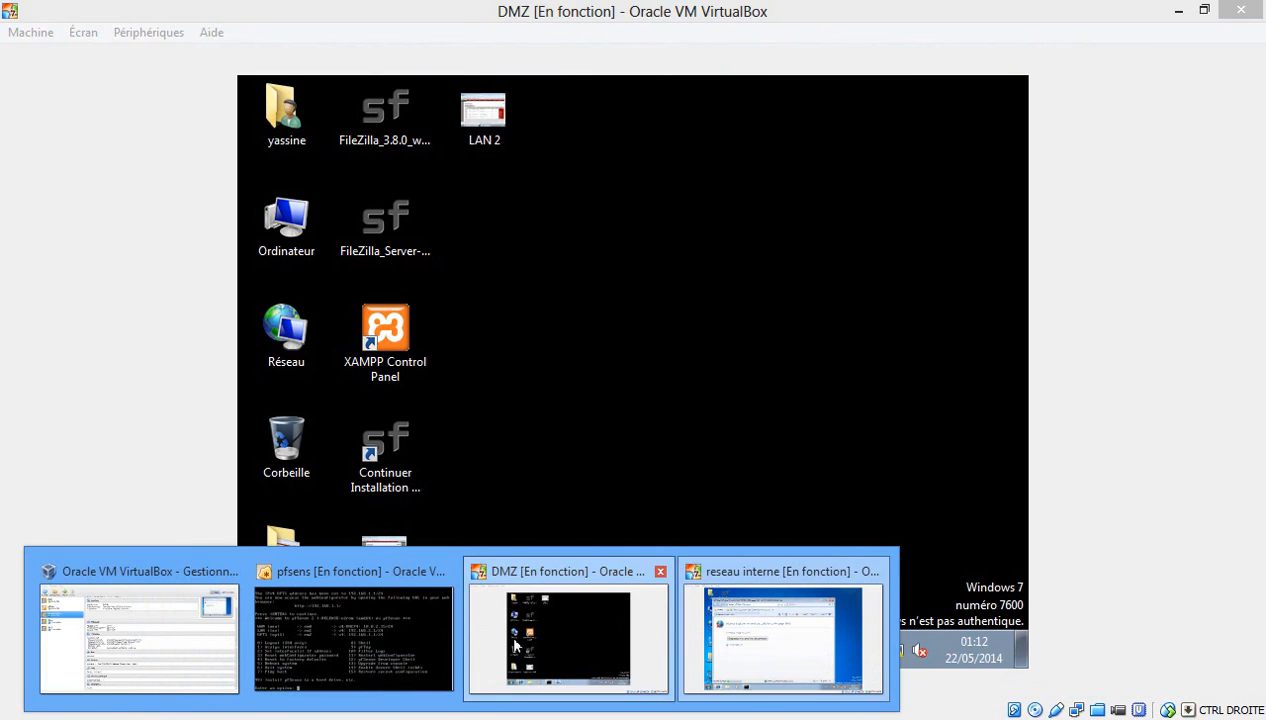
click(516, 648)
double_click(390, 360)
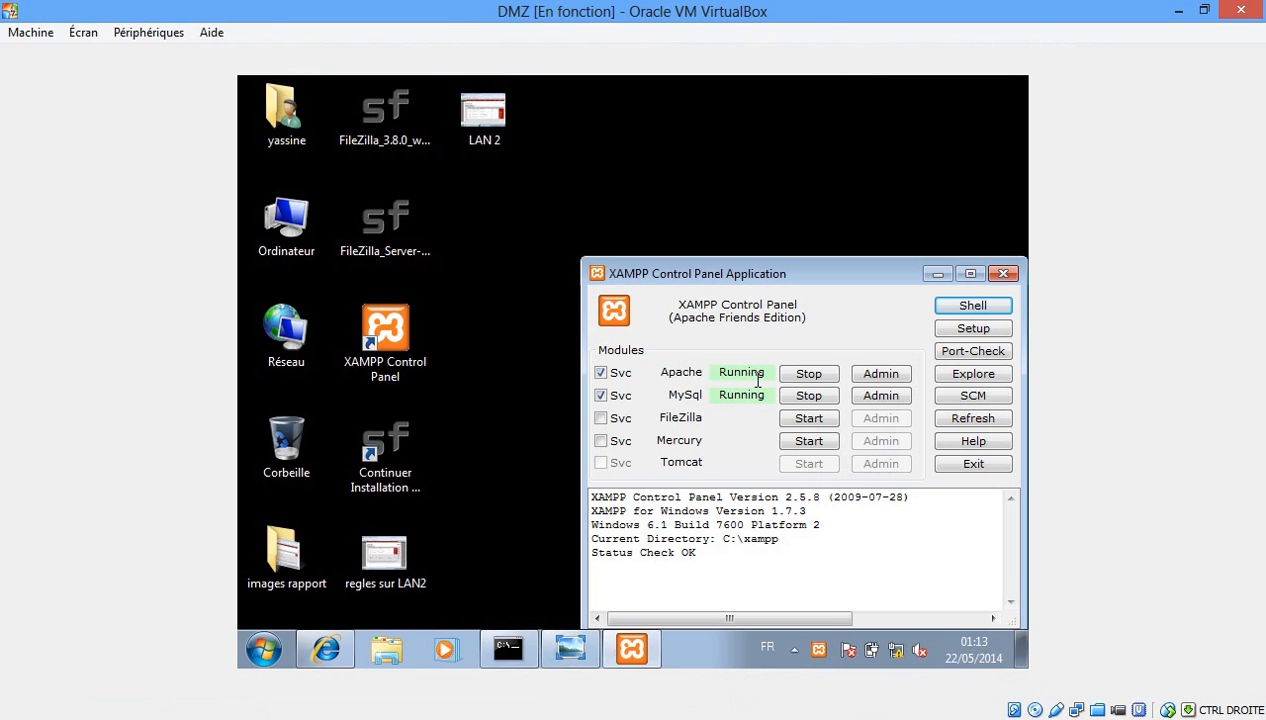
click(936, 275)
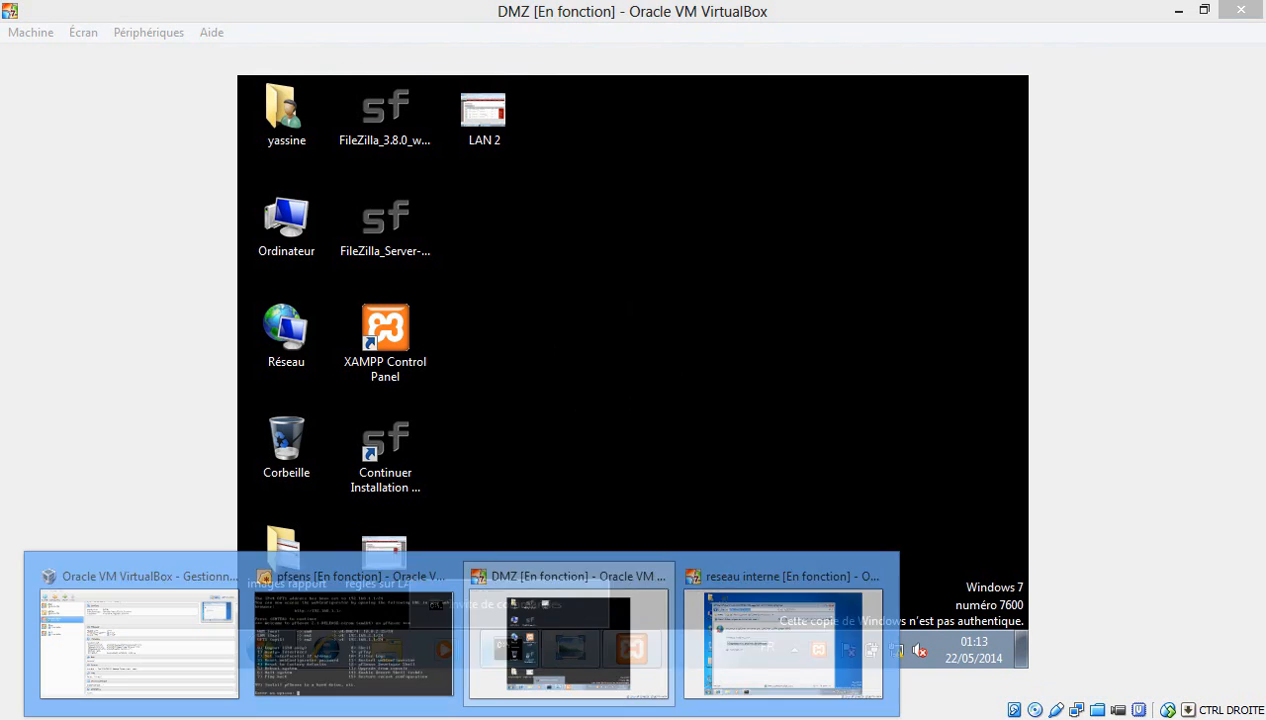
click(829, 634)
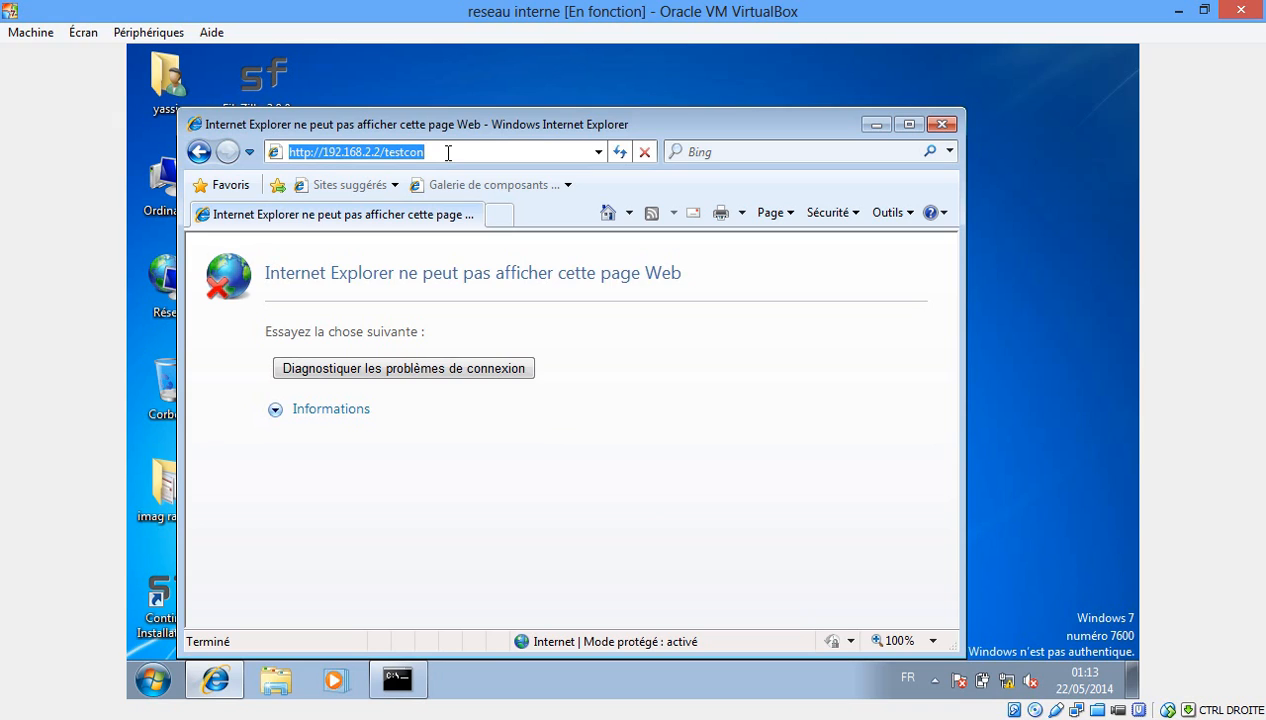
key(Return)
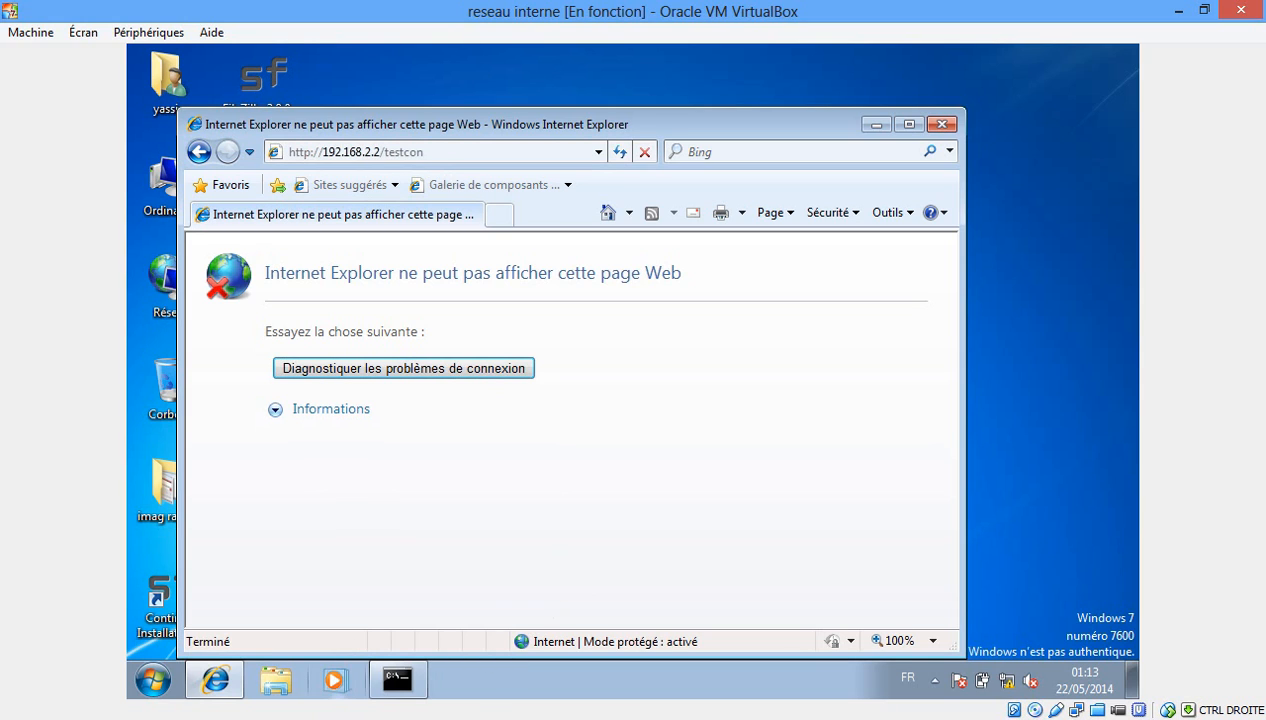
click(500, 612)
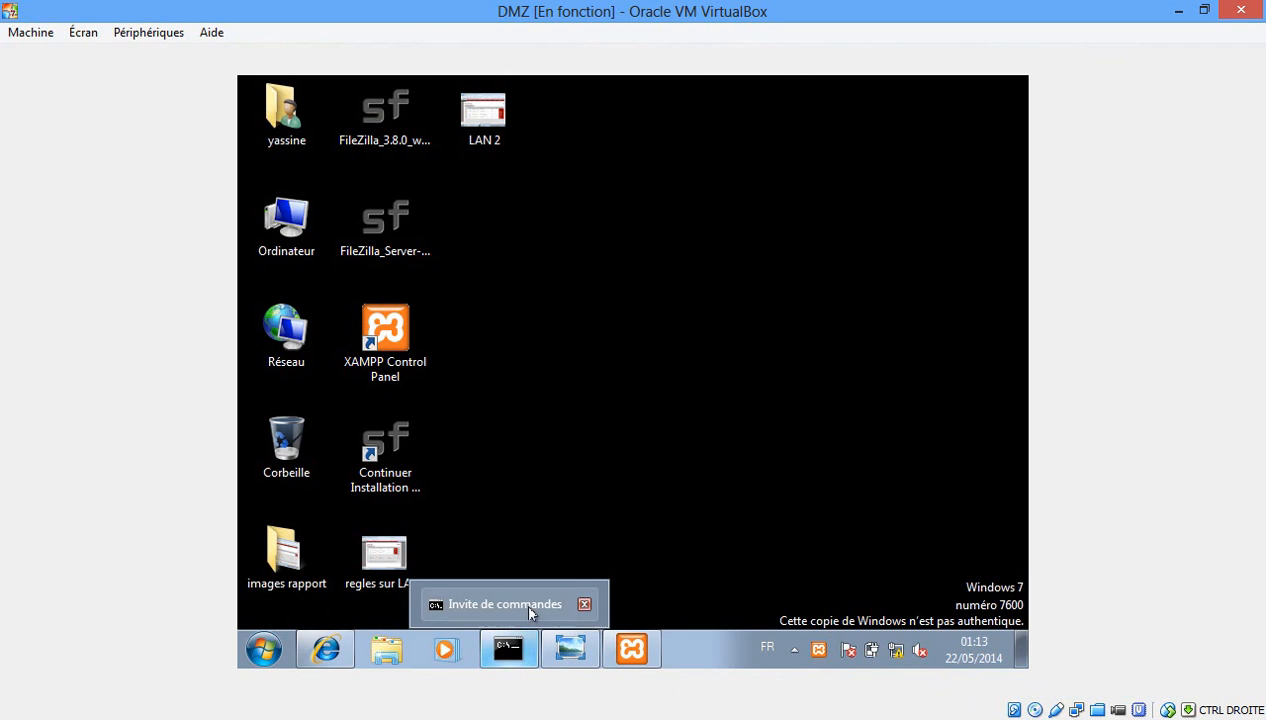
Start a new LAN2 rule with source set to network 192.168.1.0/24.
click(325, 648)
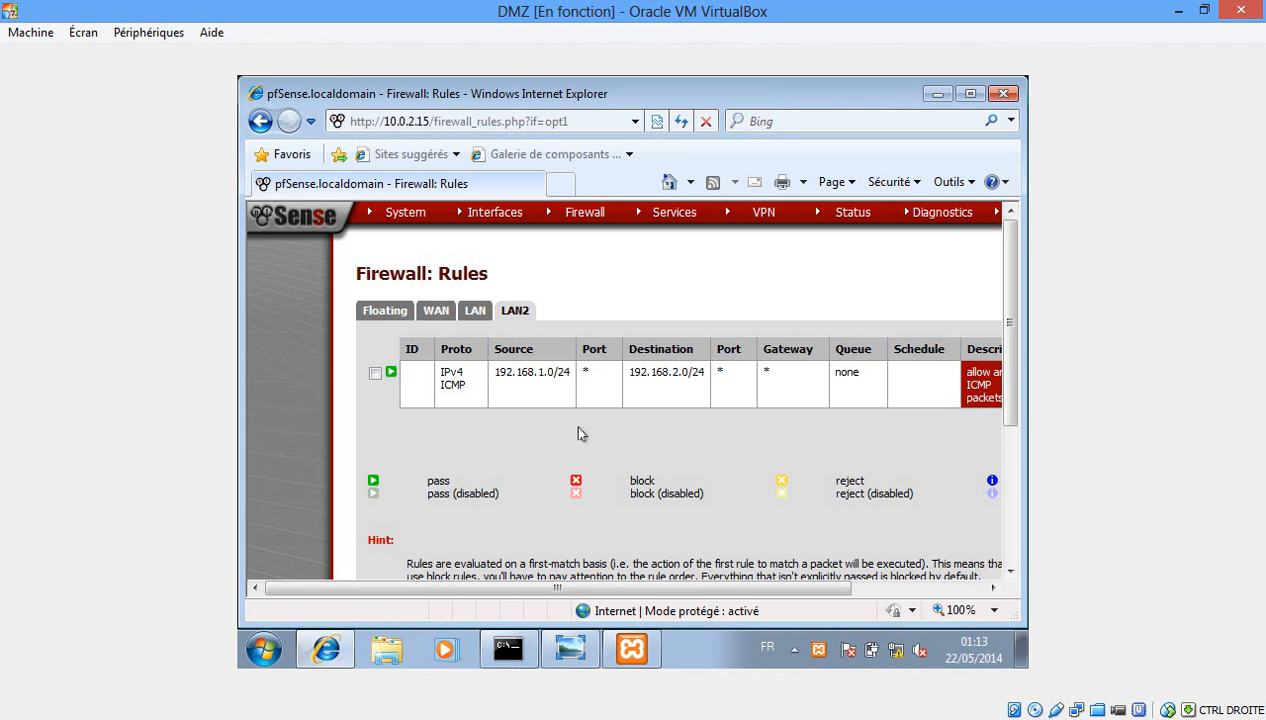
drag(681, 588, 791, 580)
click(950, 350)
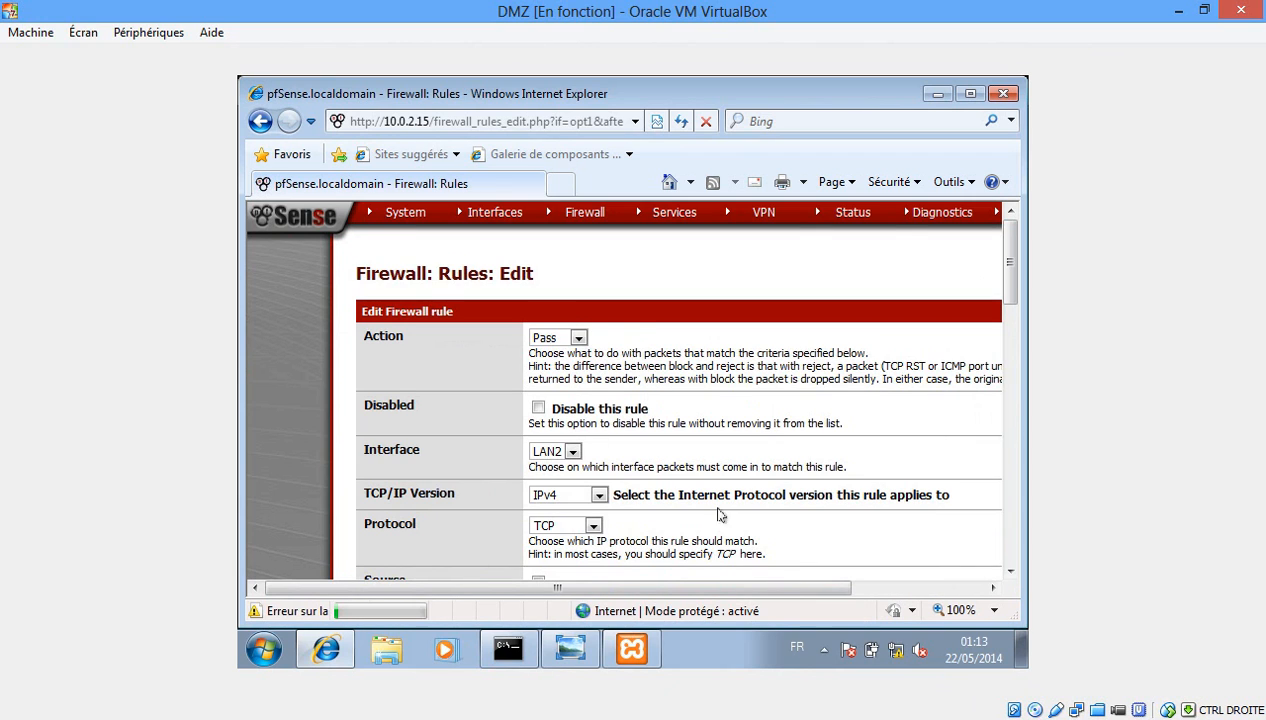
drag(1012, 262, 1012, 310)
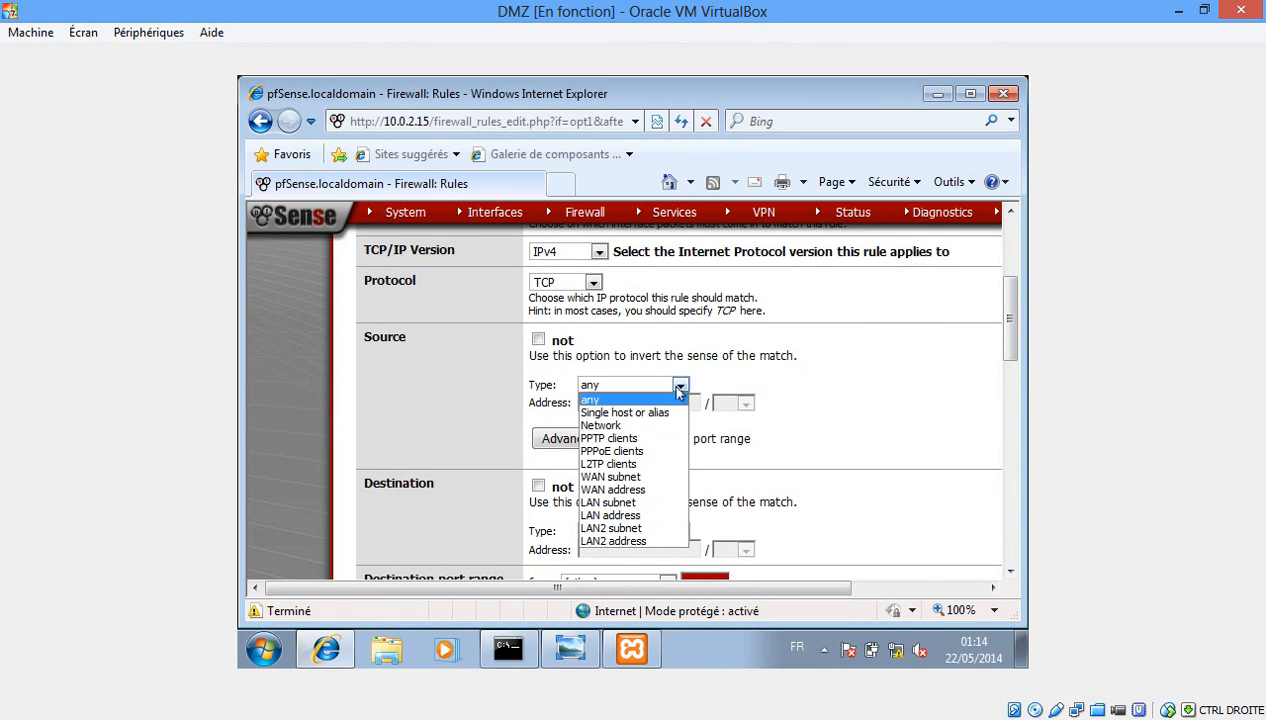
click(628, 425)
click(629, 402)
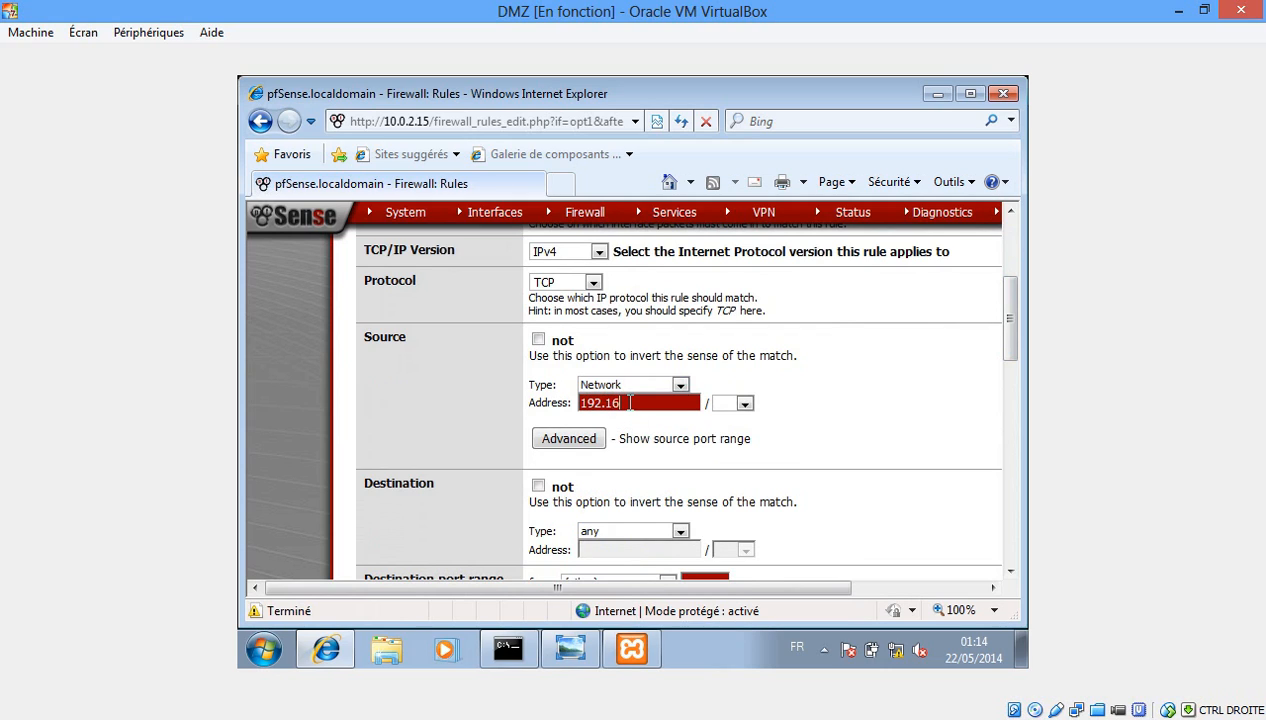
text(192.168.1.0)
key(Tab)
text(24)
key(Tab)
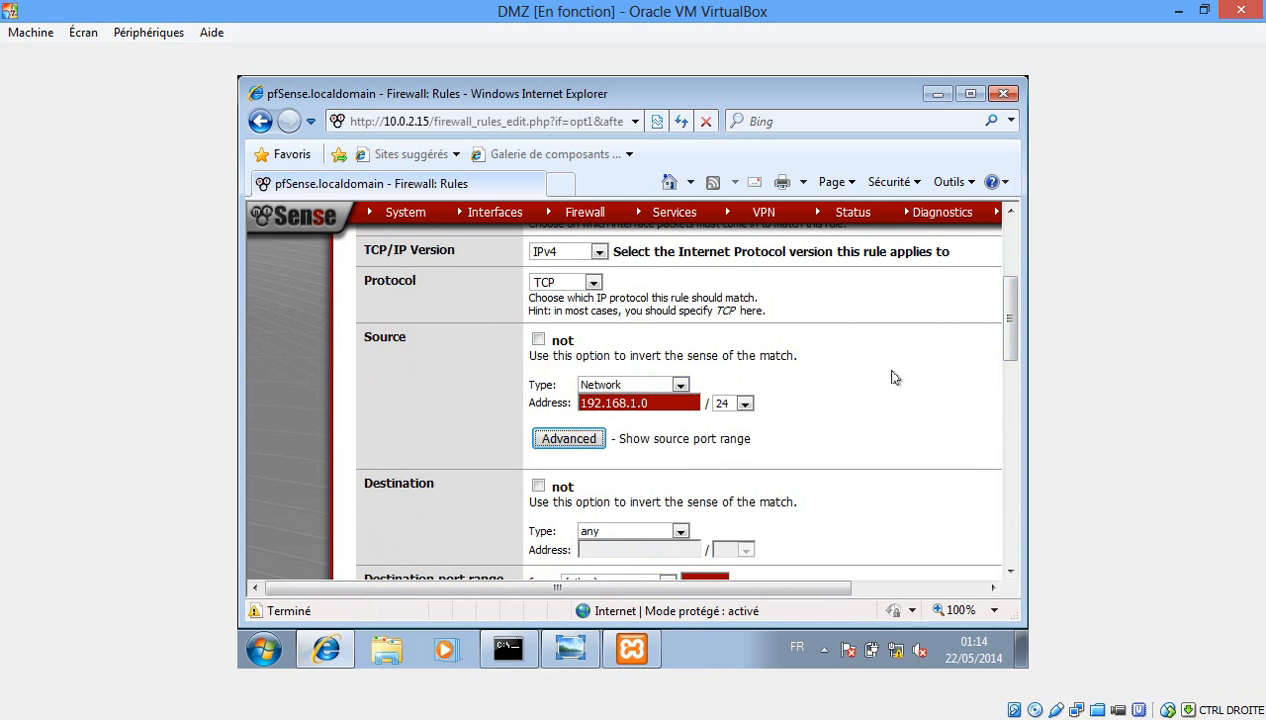
Set the destination to network 192.168.2.0/24 with destination port HTTP.
drag(1010, 316, 1011, 349)
click(677, 390)
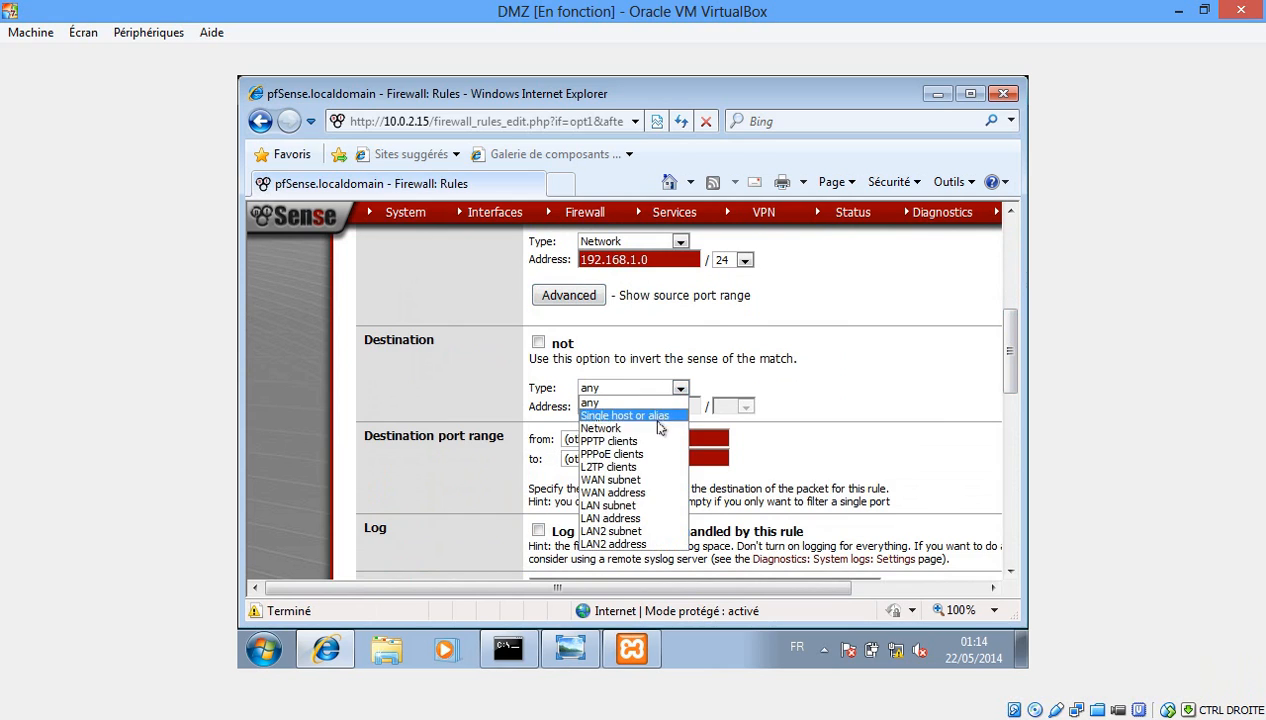
click(660, 428)
click(618, 402)
text(19)
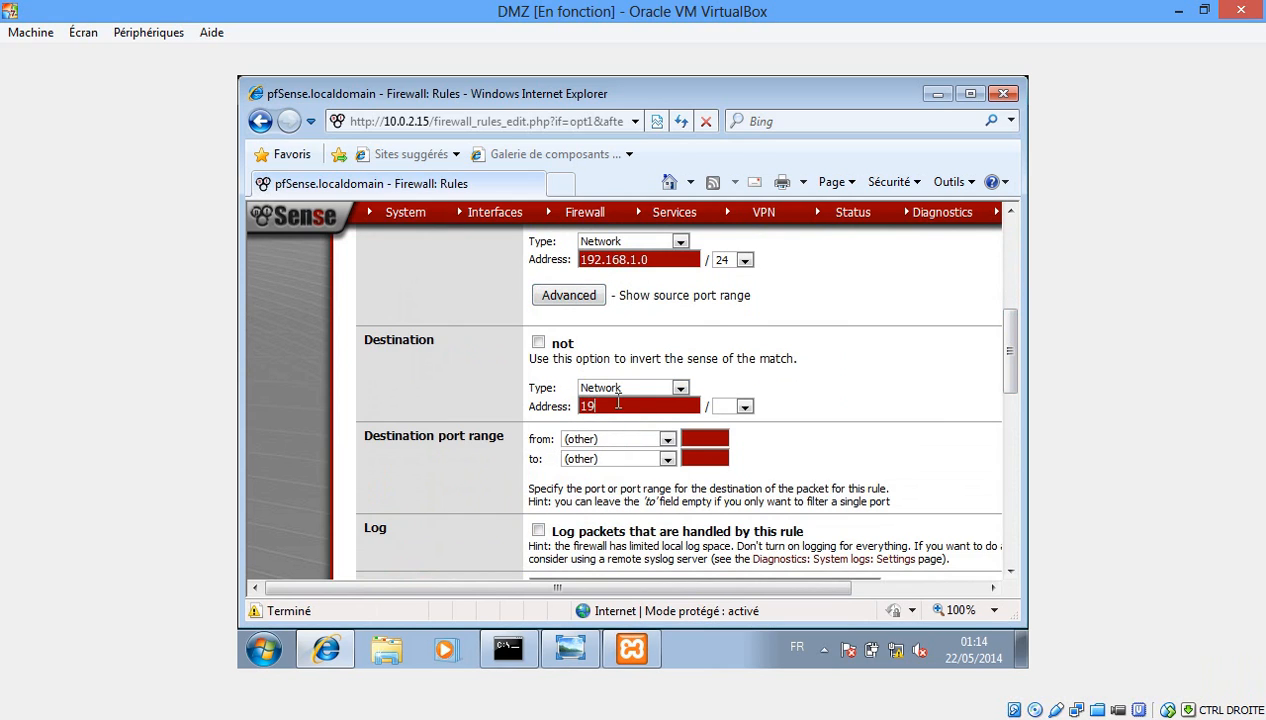
text(2.168.2.0)
key(Tab)
key(2)
key(Tab)
click(662, 440)
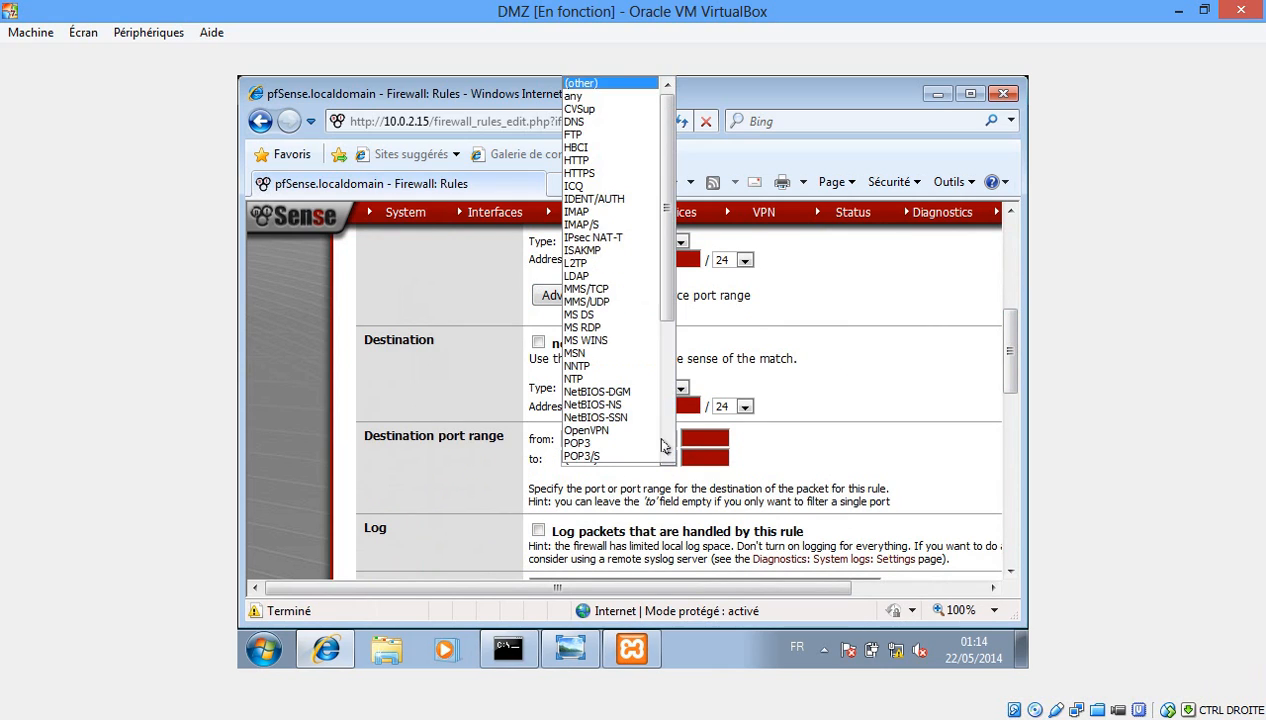
click(613, 161)
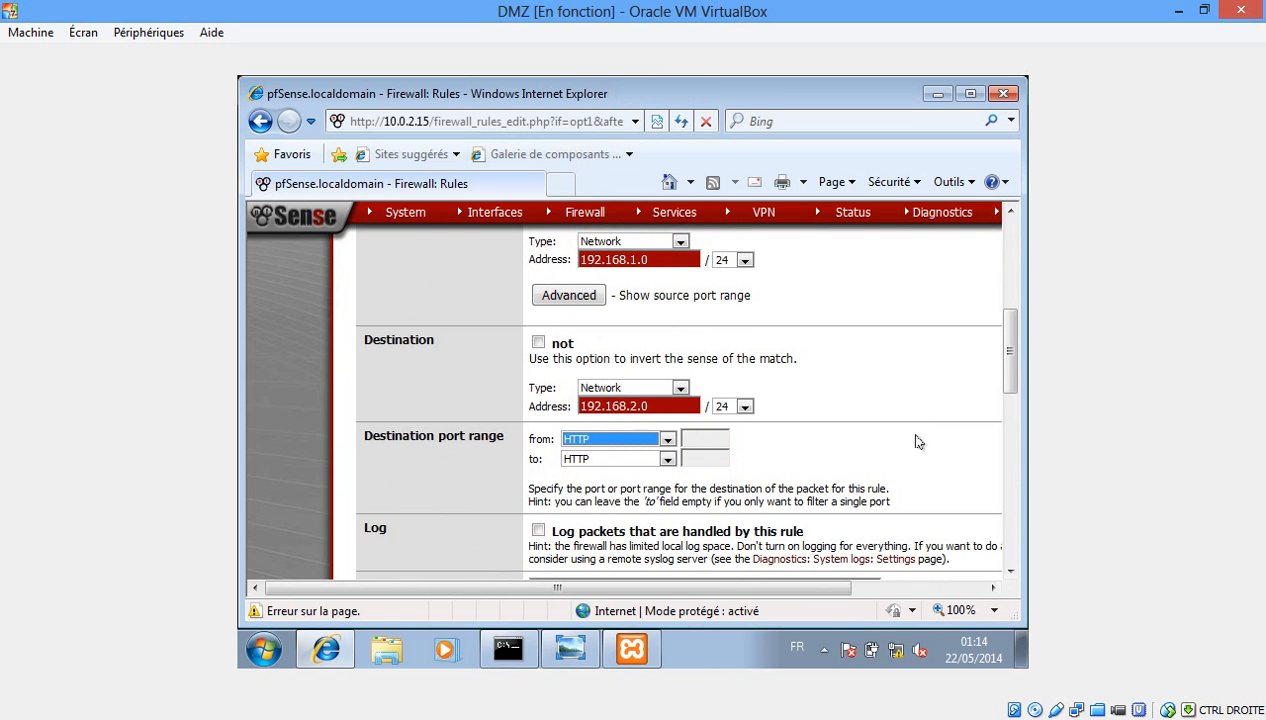
Describe the rule as 'allow any TCP packets' and save it.
scroll(998, 360, down, 3)
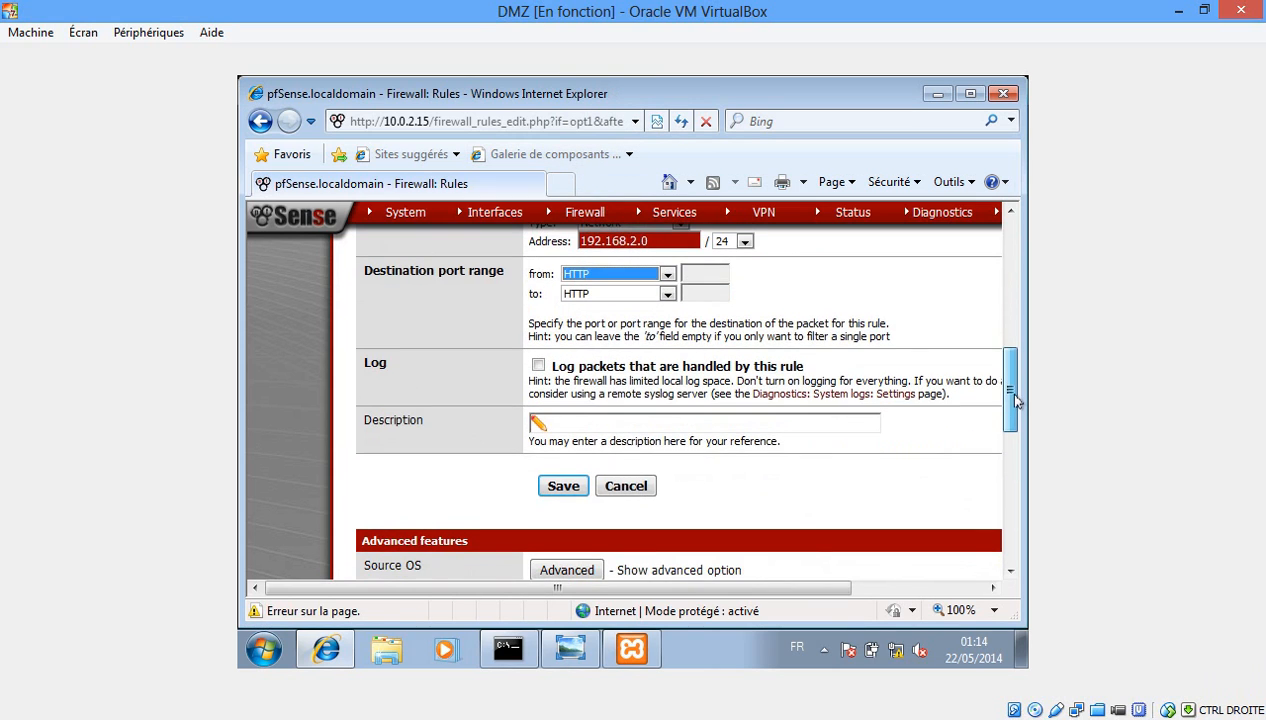
click(796, 430)
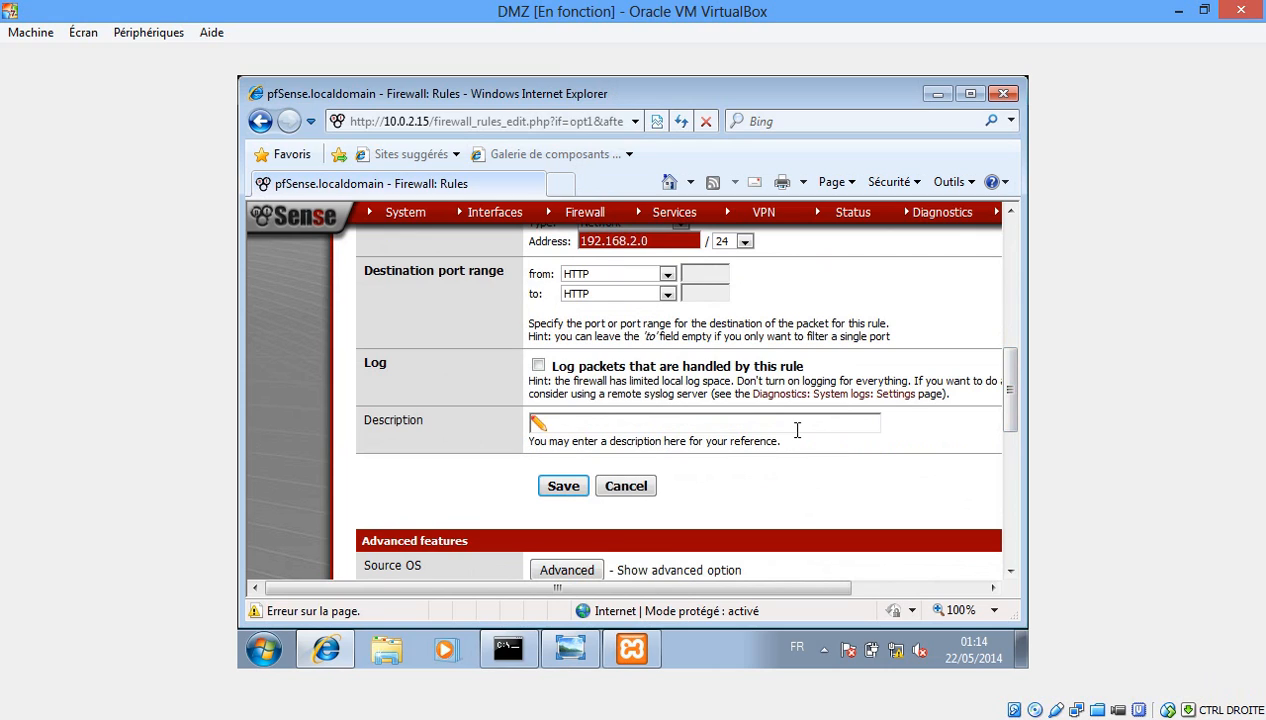
text(ALL)
key(Down)
key(Down)
key(BackSpace)
key(BackSpace)
key(BackSpace)
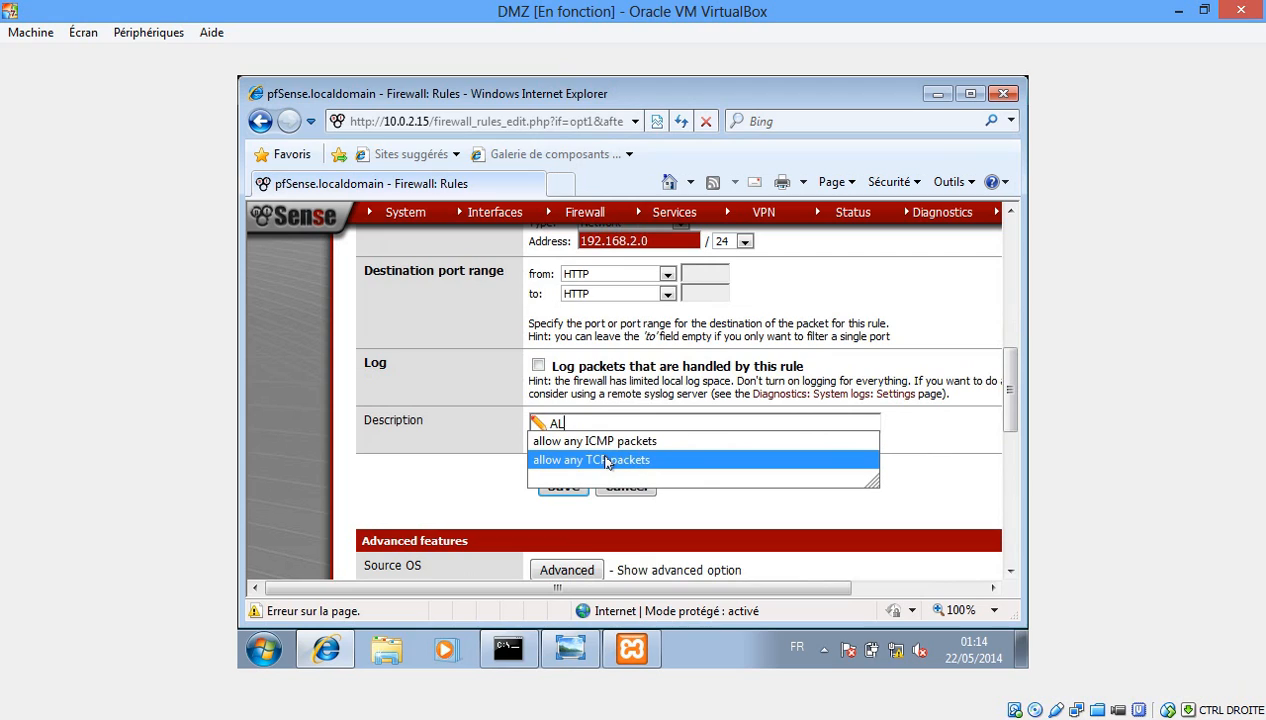
click(606, 461)
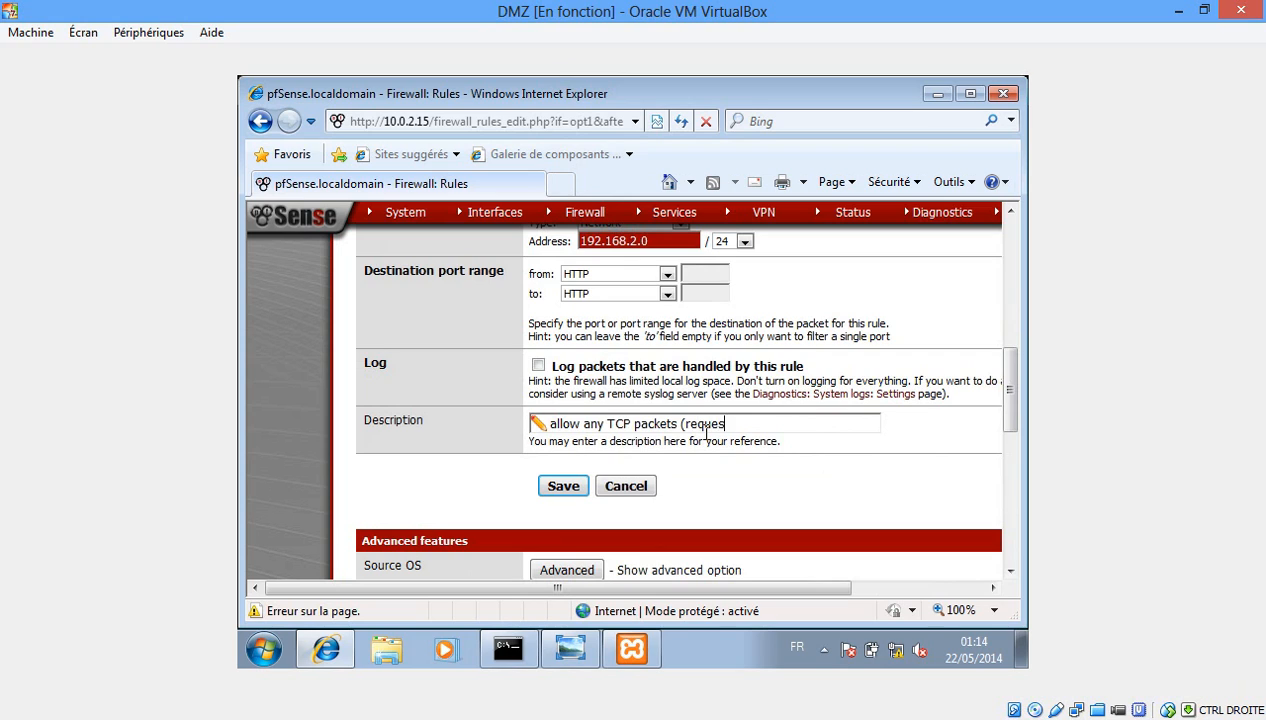
click(558, 486)
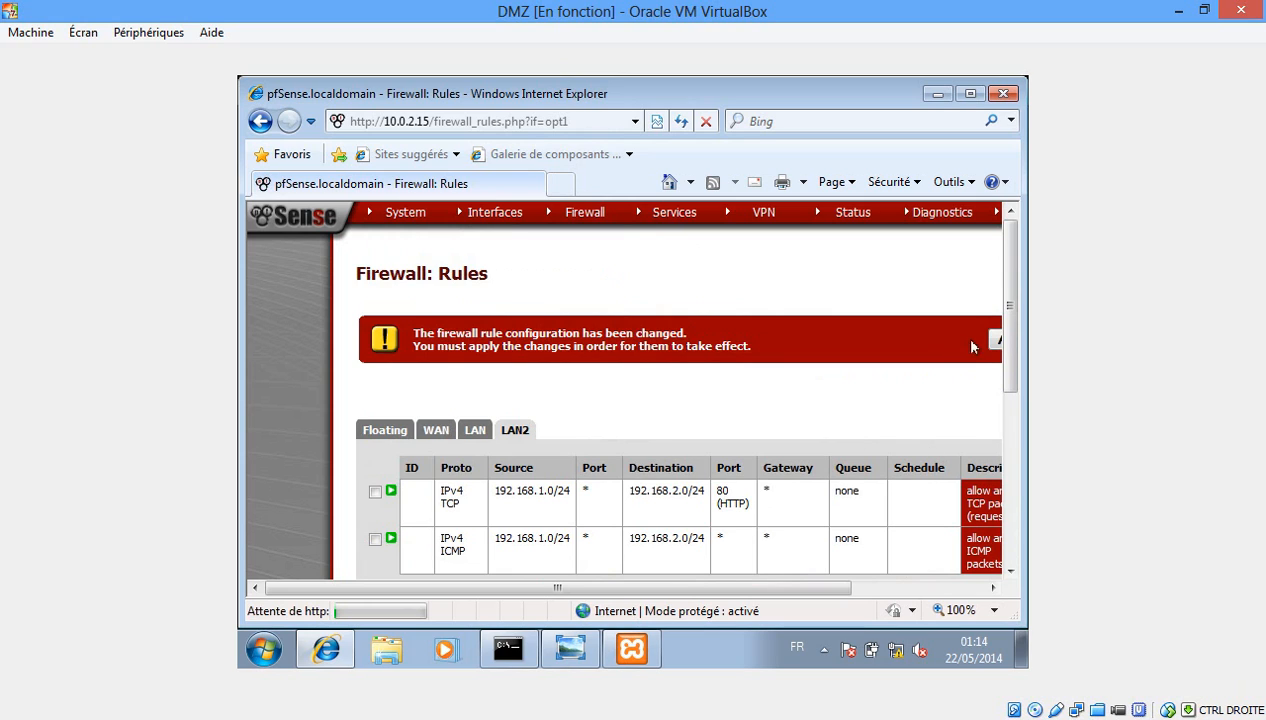
Apply the request rule and start a new LAN2 rule with a 192.168.2.0/24 source network.
drag(769, 588, 829, 592)
click(955, 340)
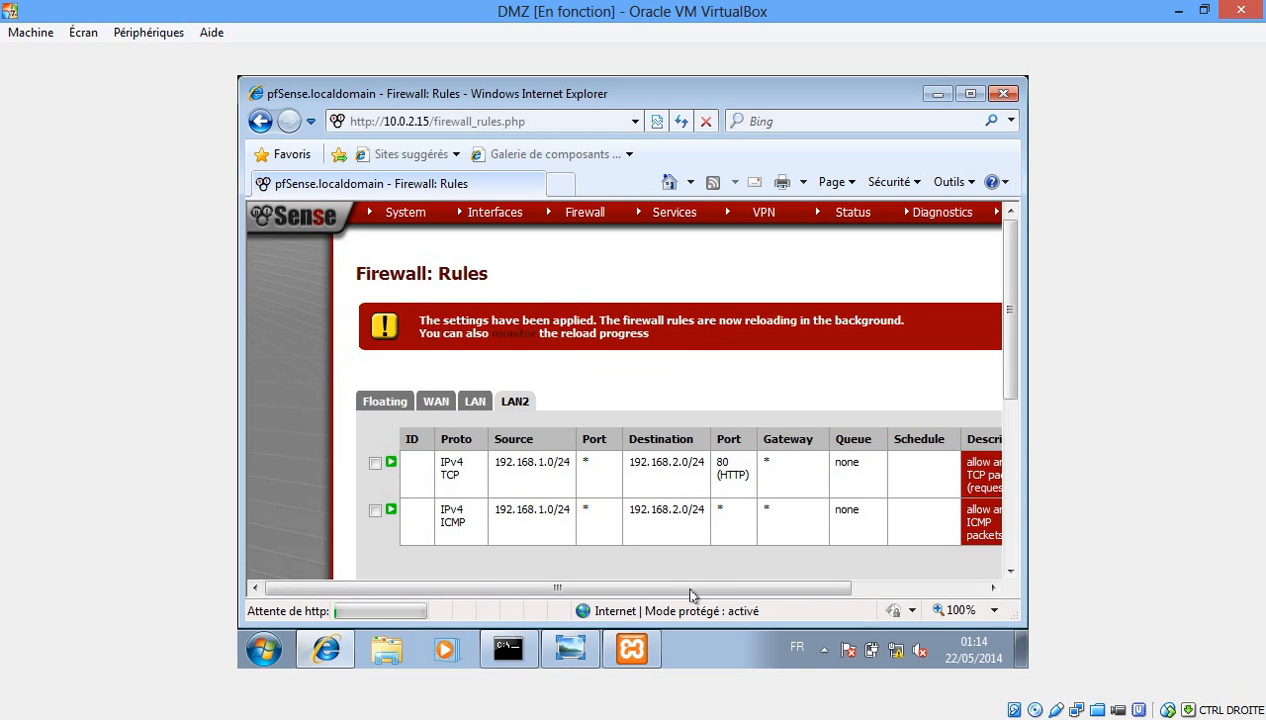
drag(731, 587, 877, 591)
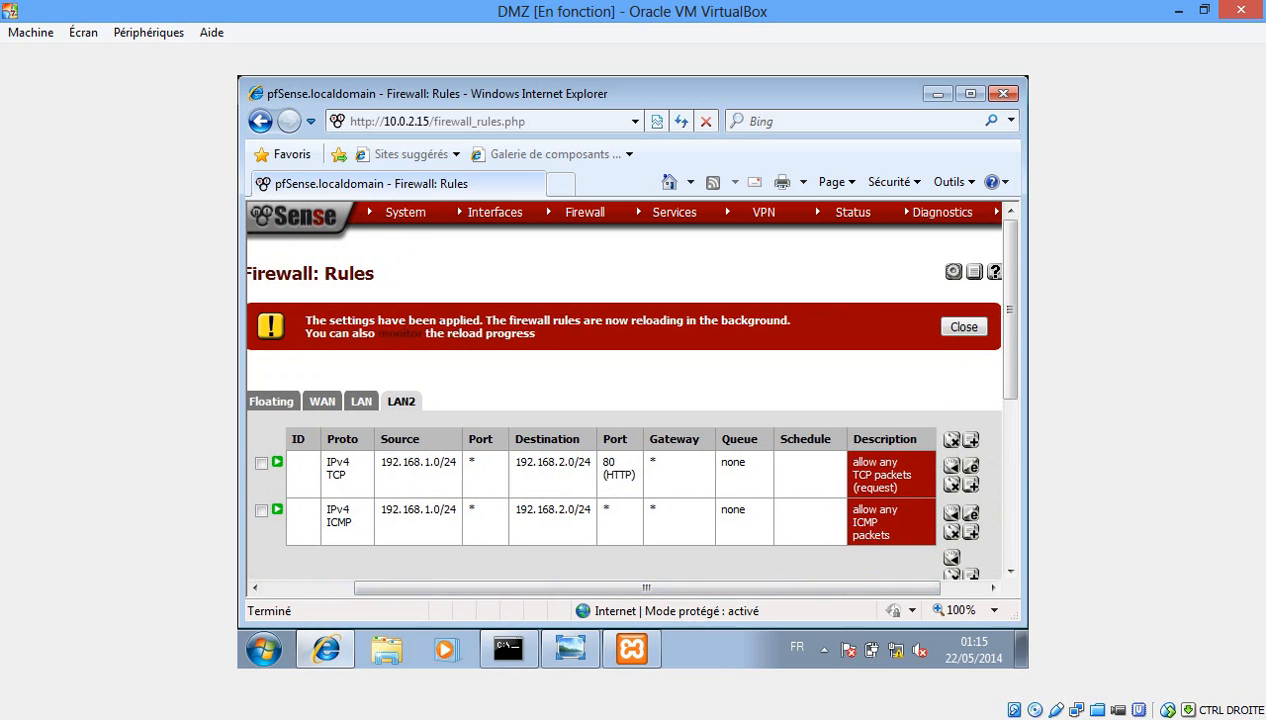
click(971, 441)
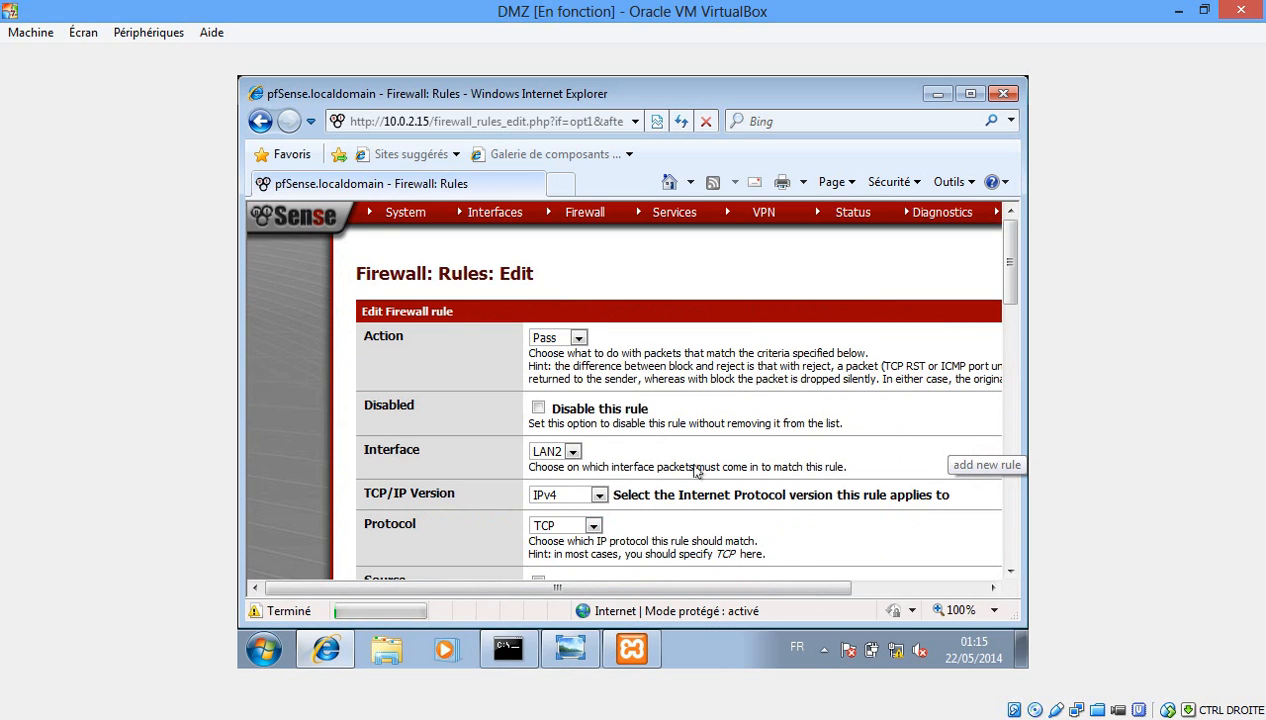
drag(1010, 263, 1014, 324)
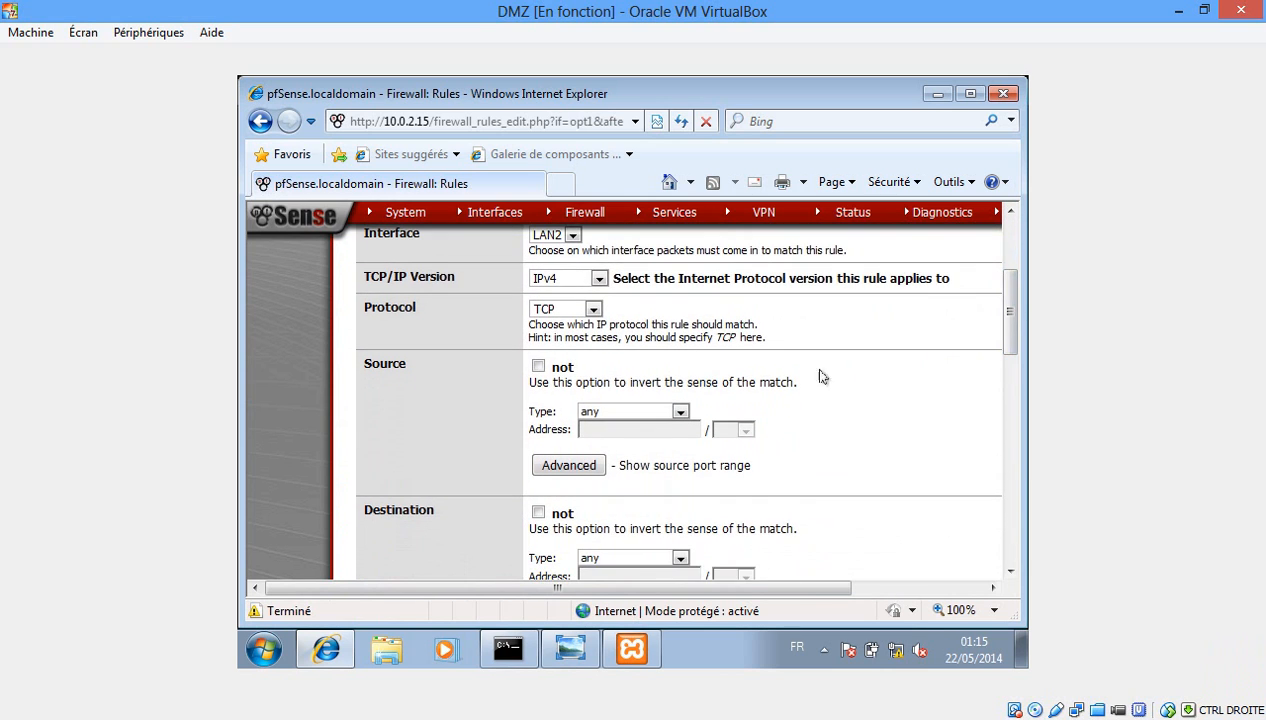
click(678, 411)
click(648, 453)
click(642, 432)
text(192.168.2.0)
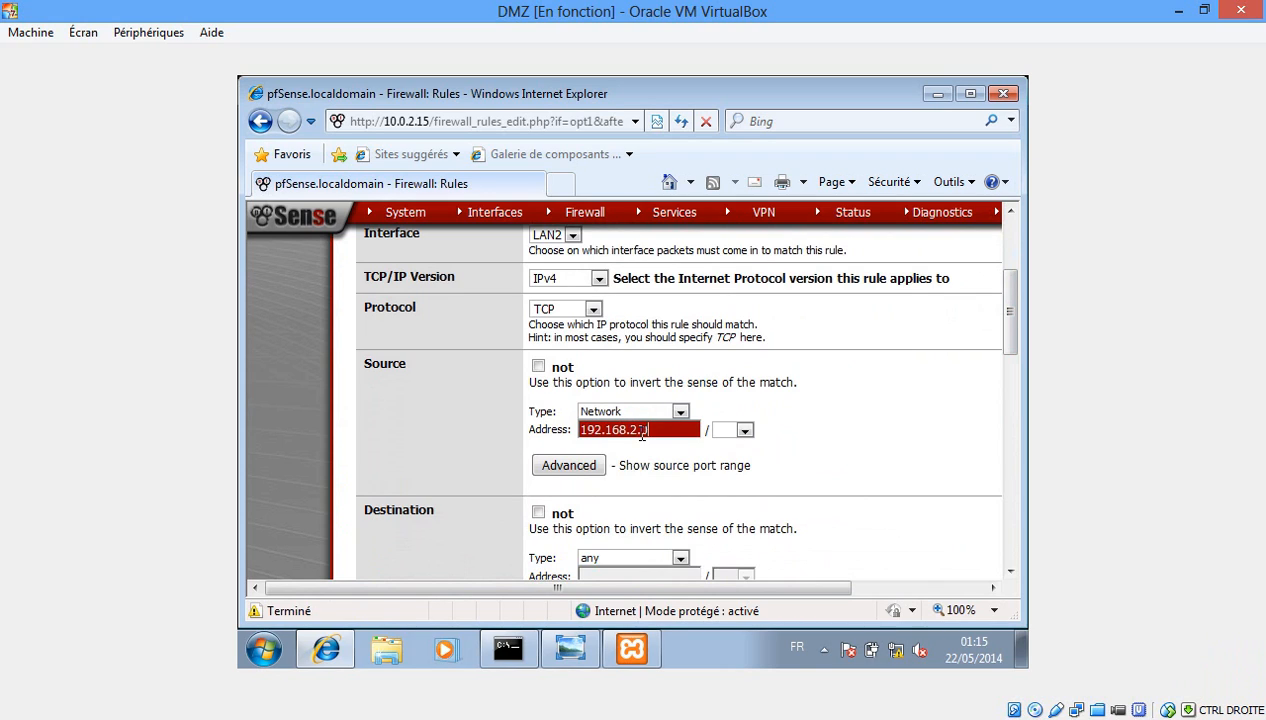
key(Tab)
key(Tab)
key(Tab)
Set destination network 192.168.1.0 and source port HTTP.
scroll(1007, 305, down, 3)
click(681, 427)
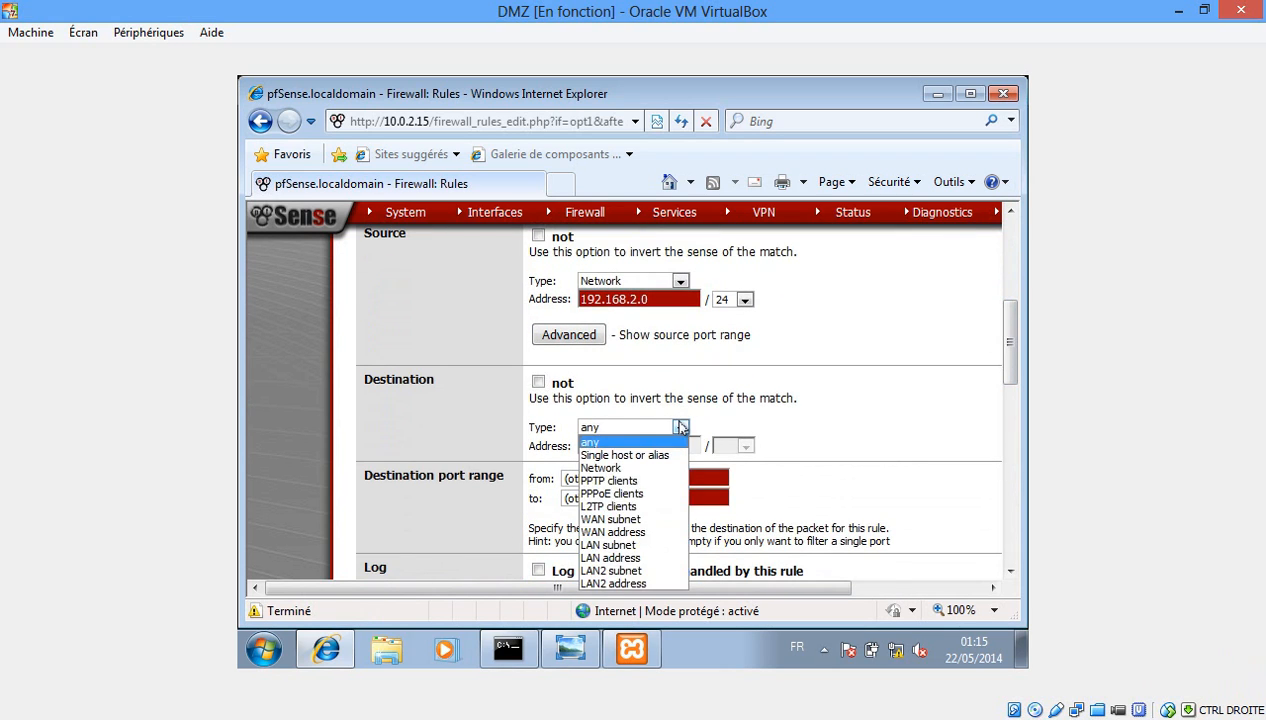
click(645, 468)
click(630, 445)
text(192.168.1.0)
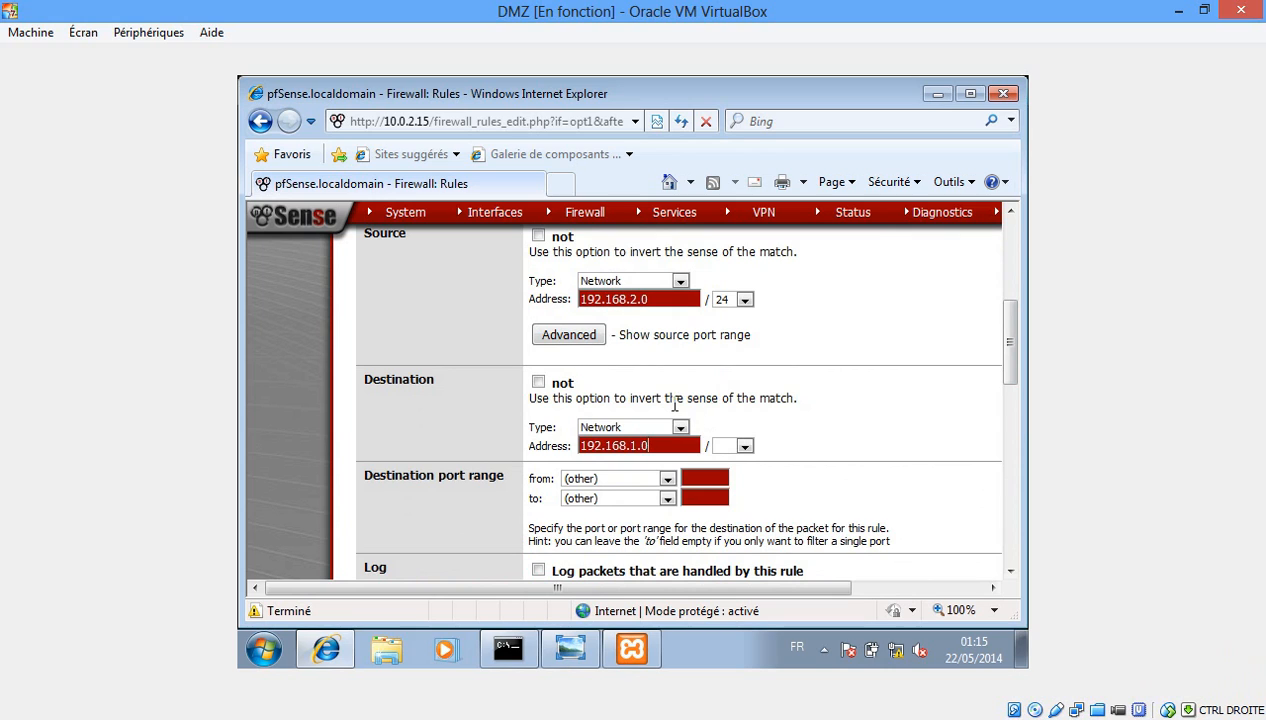
click(587, 338)
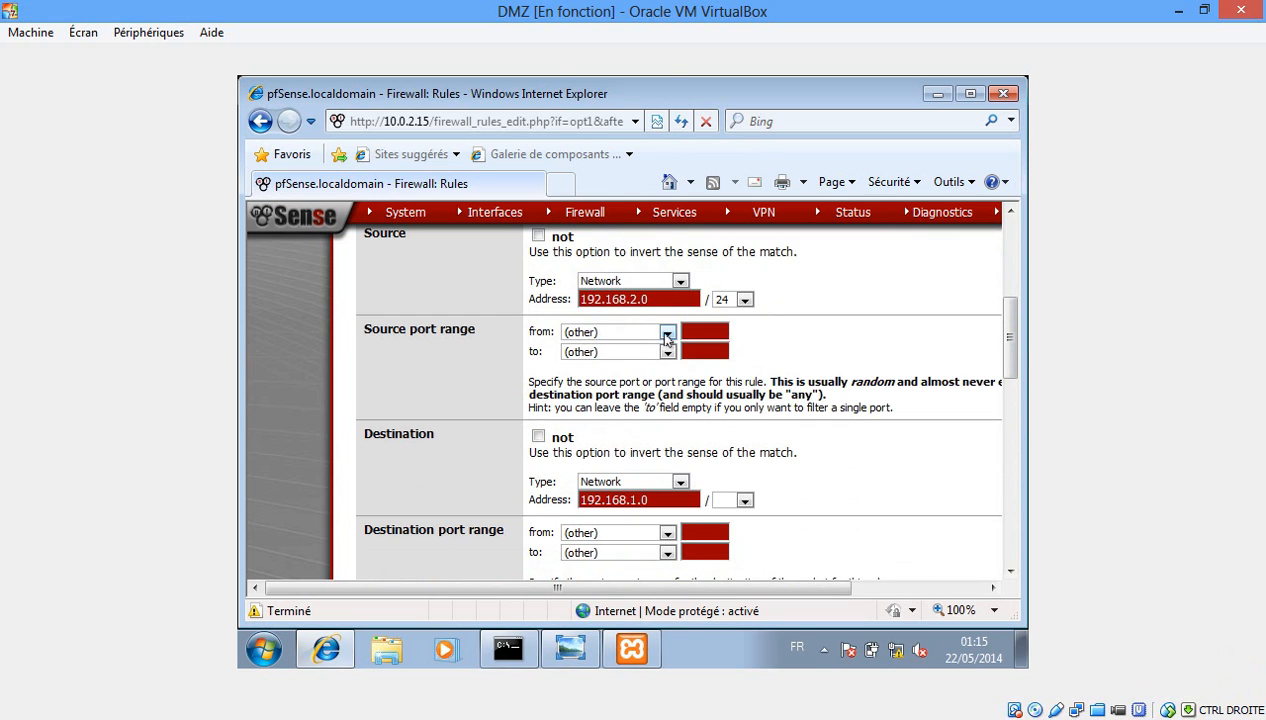
click(667, 331)
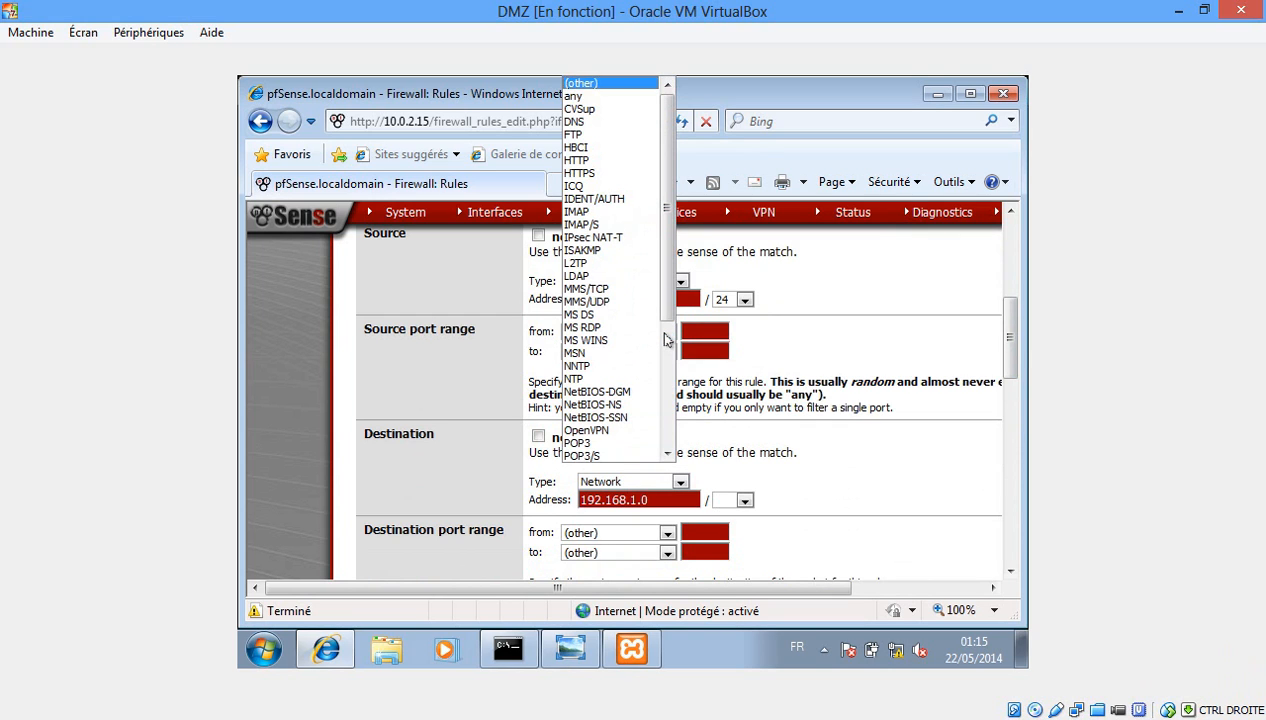
click(590, 161)
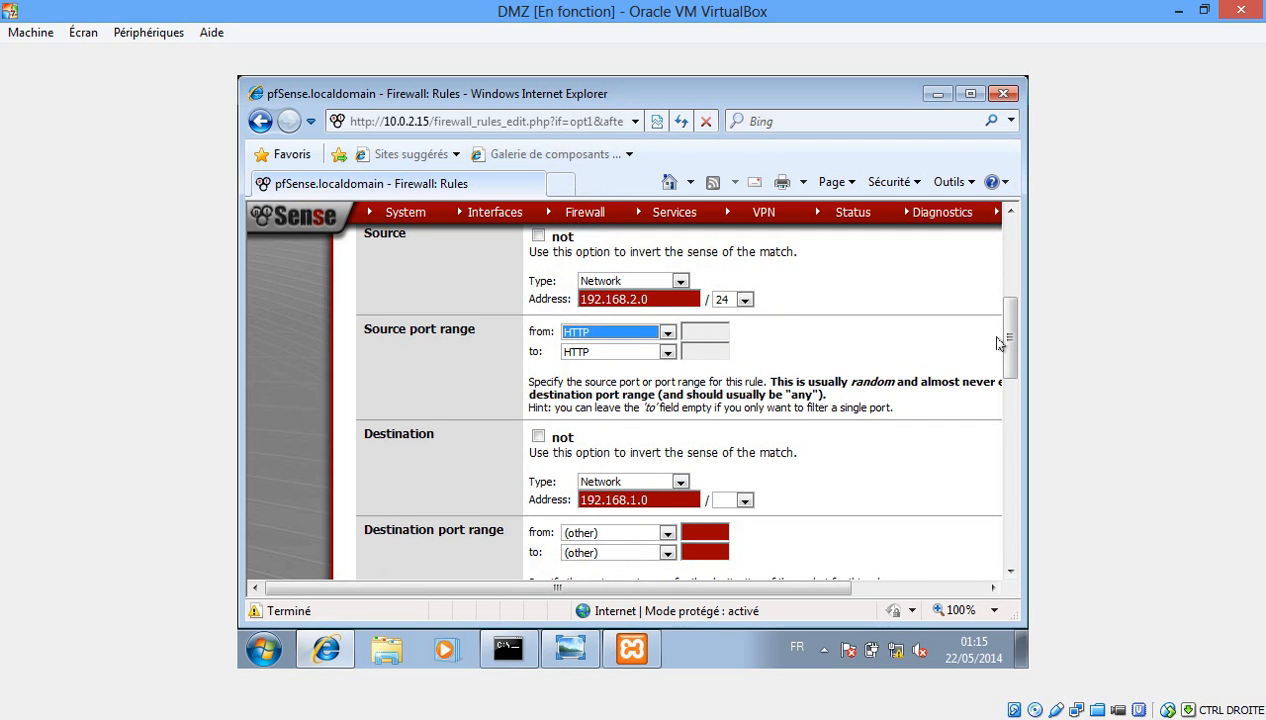
Describe the rule as 'allow any TCP packets (response)' and attempt to save it.
drag(1010, 344, 1010, 401)
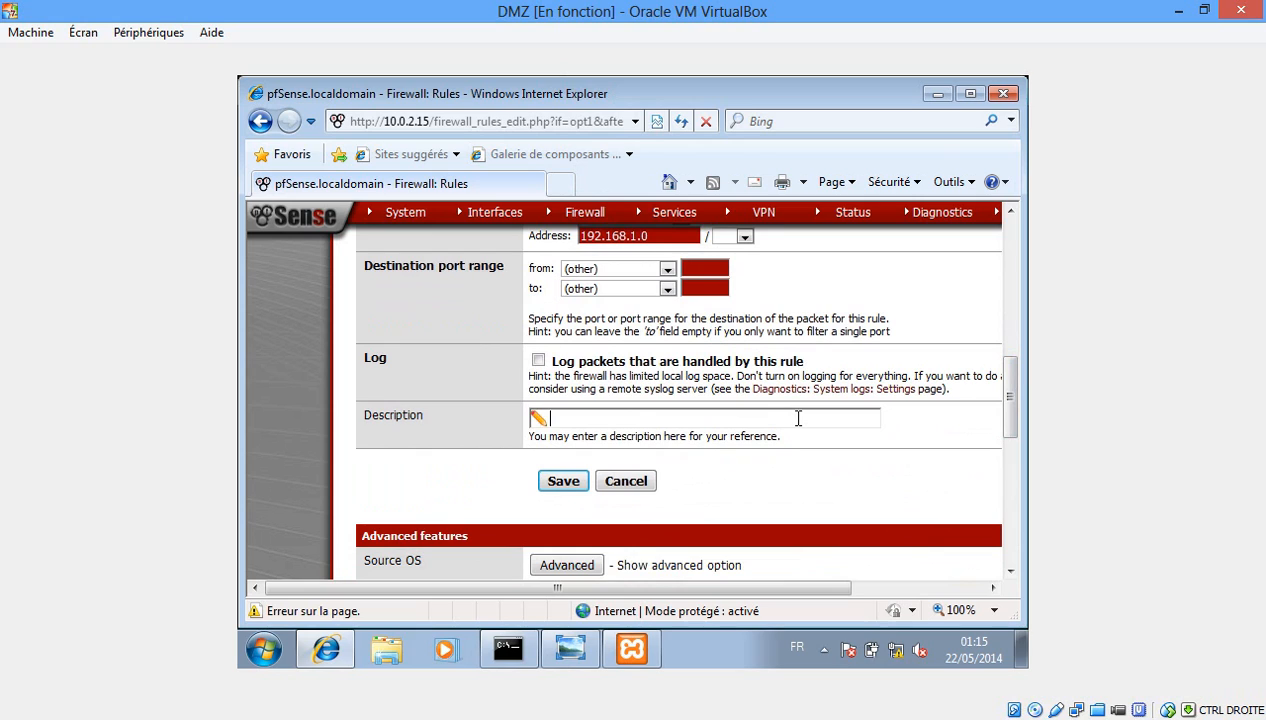
text(A)
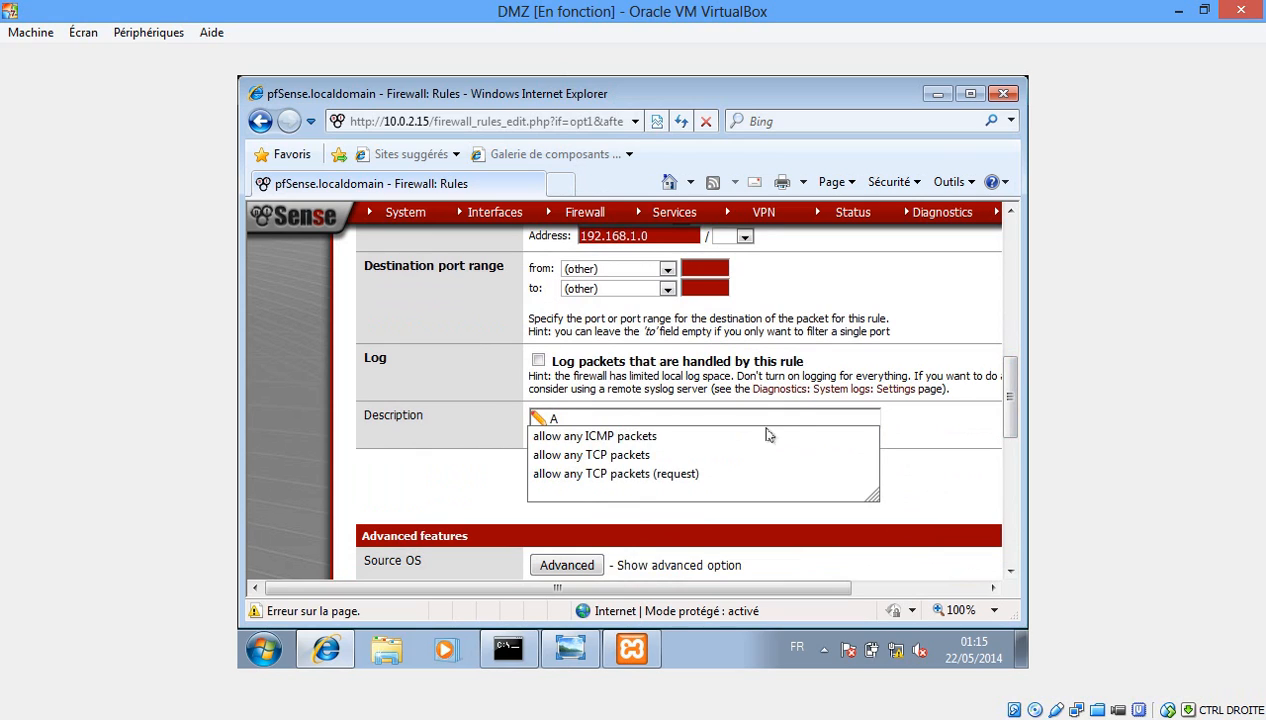
click(670, 476)
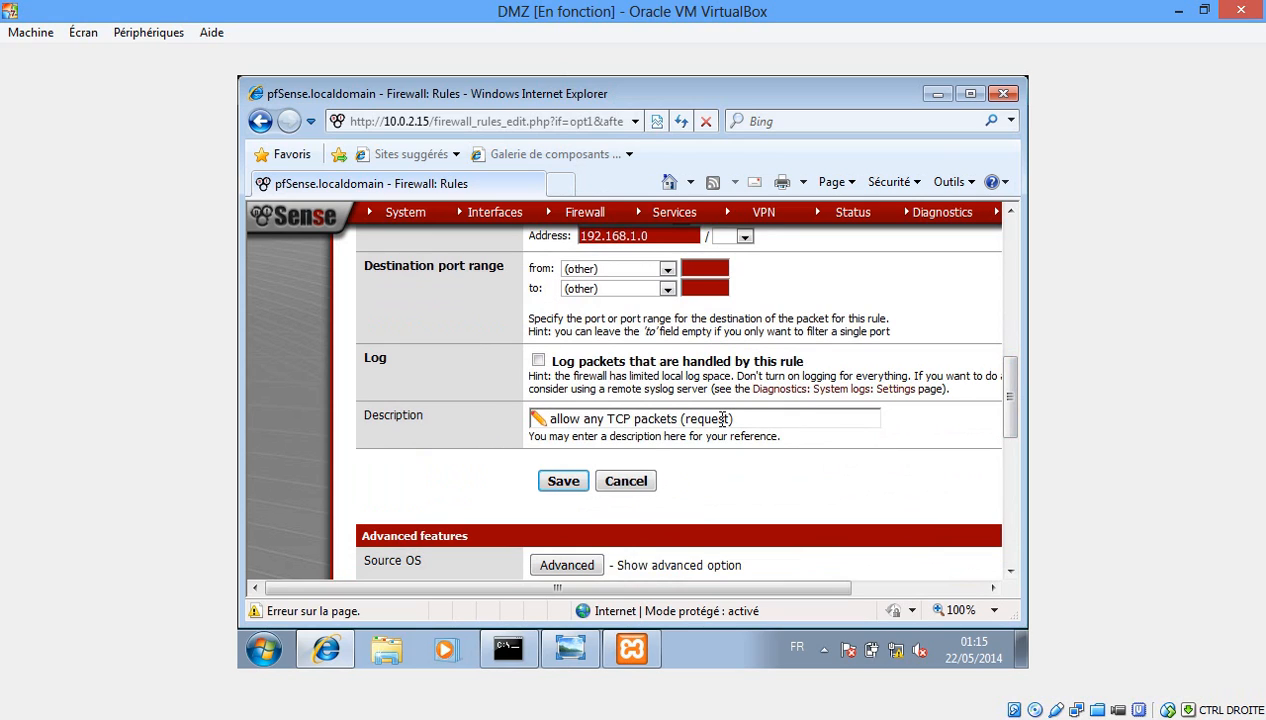
drag(731, 418, 692, 423)
text(esponse)
click(563, 482)
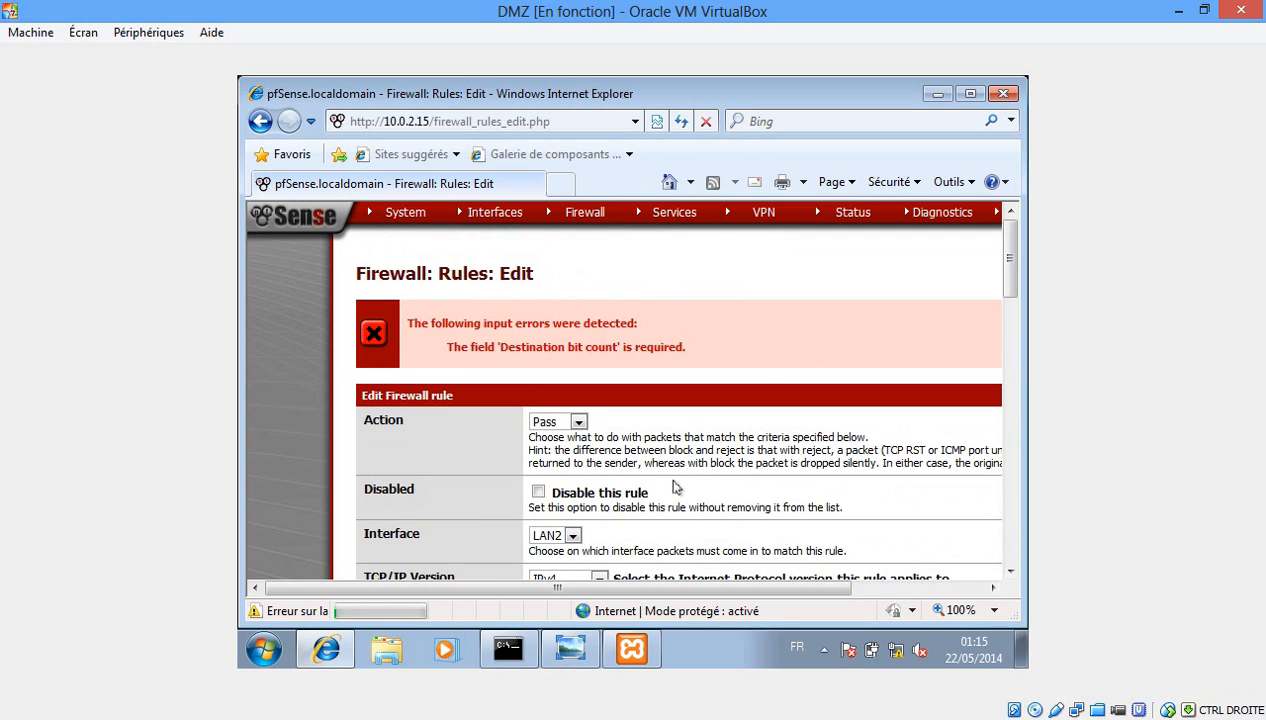
Set the response rule's destination mask to 24 and save it.
drag(607, 589, 719, 590)
drag(1008, 275, 1013, 366)
click(586, 472)
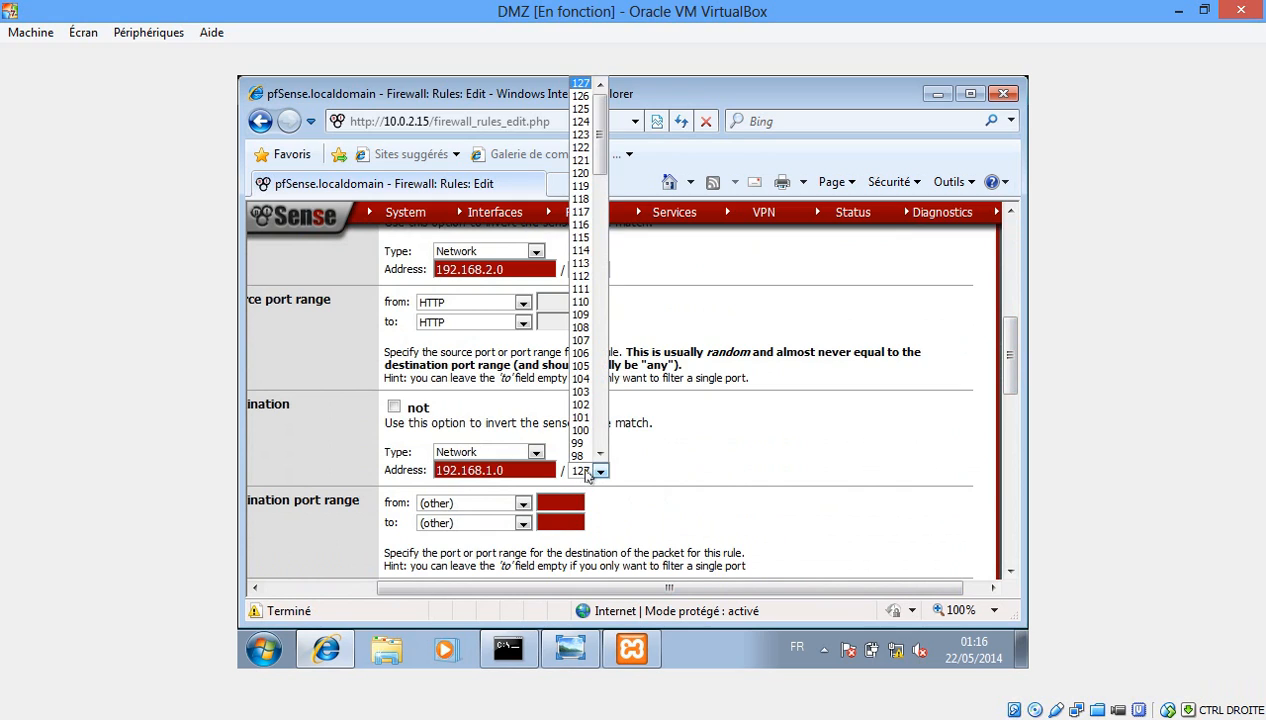
text(24)
key(Return)
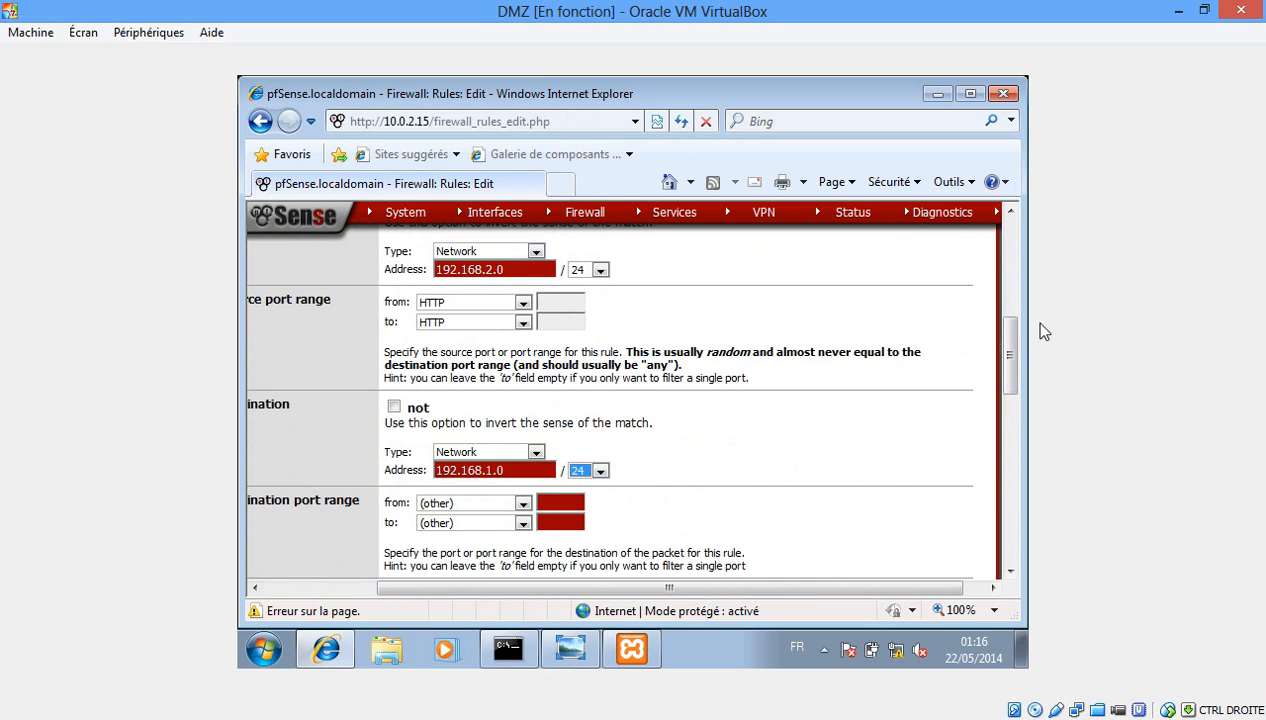
scroll(1015, 390, down, 1)
scroll(1015, 390, down, 5)
click(417, 367)
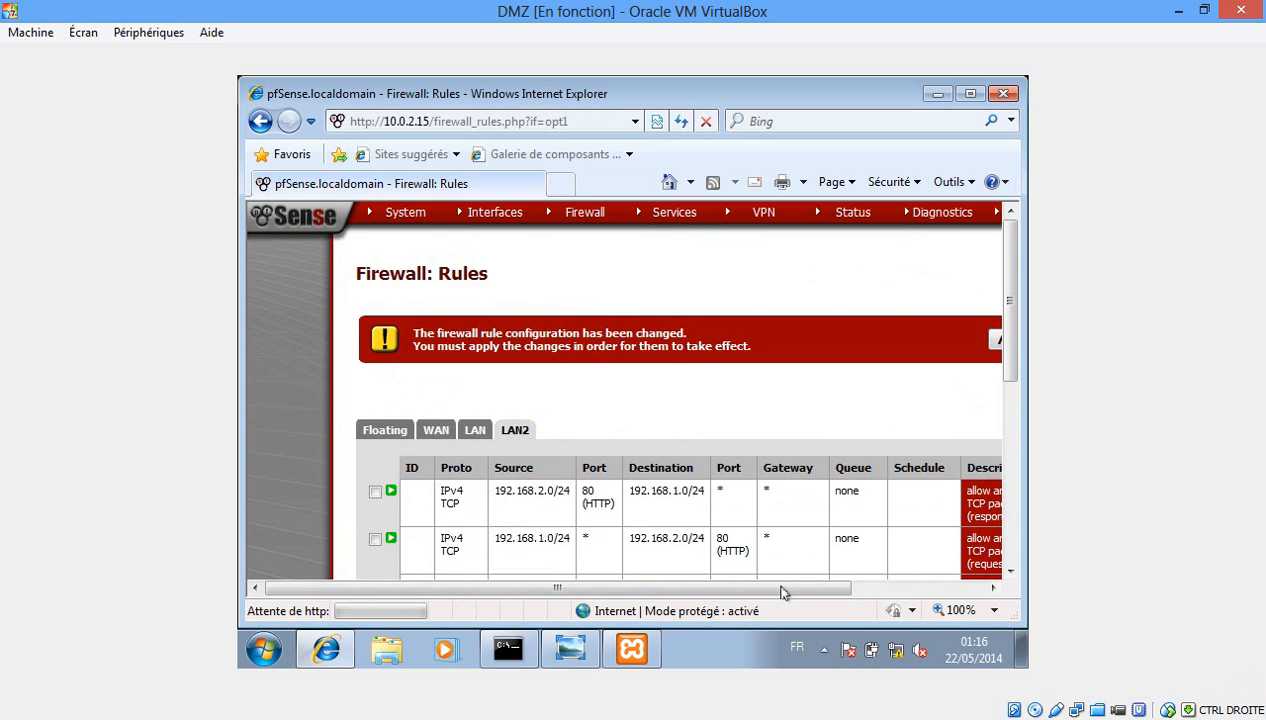
click(848, 588)
click(909, 345)
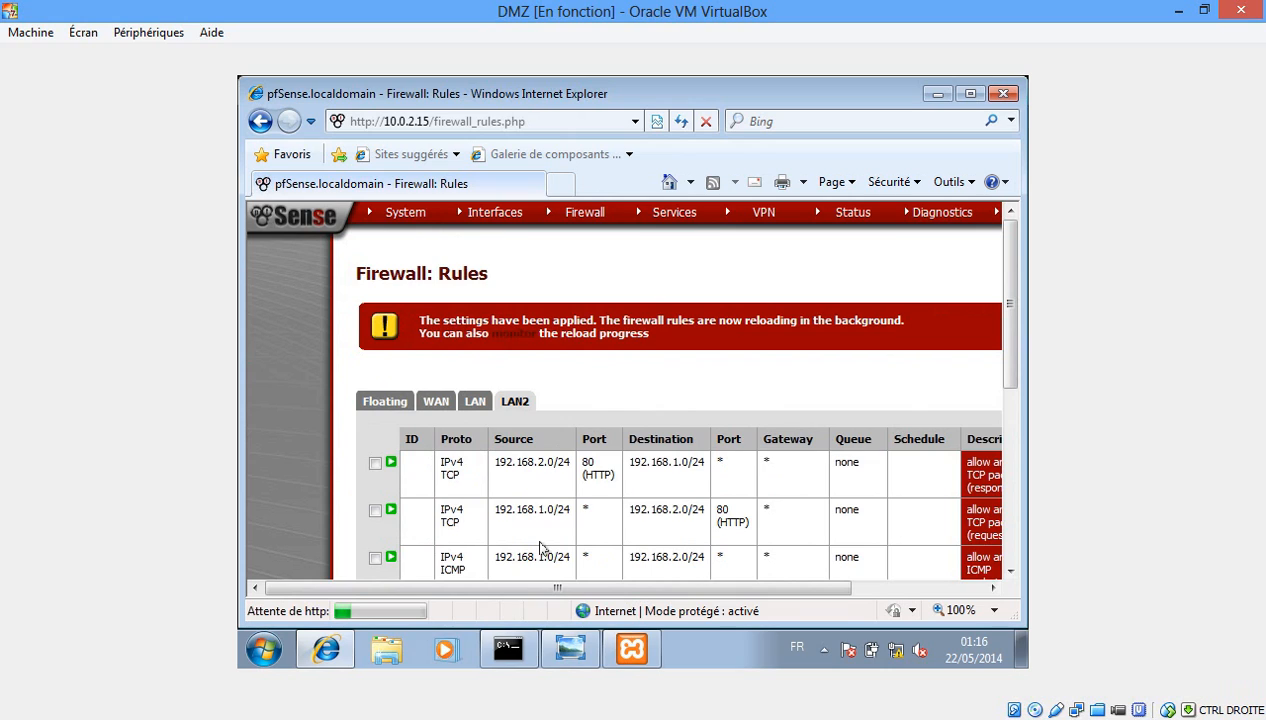
click(510, 336)
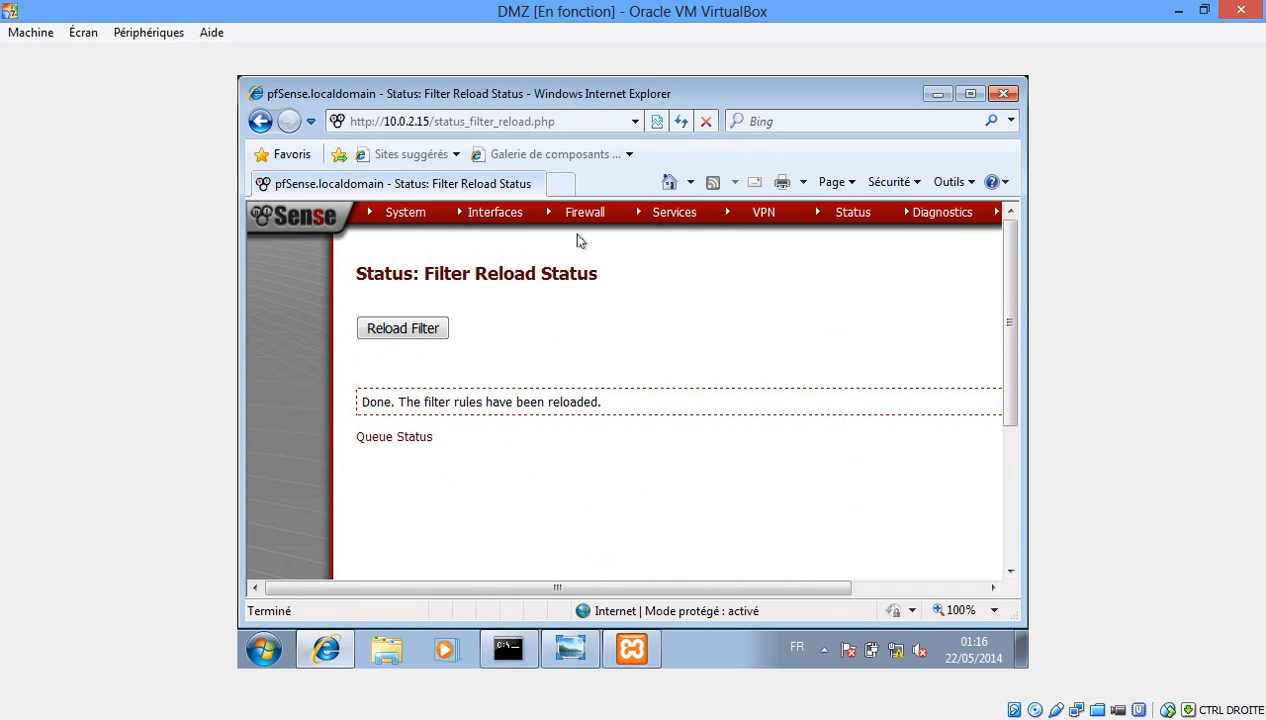
mouse_move(575, 214)
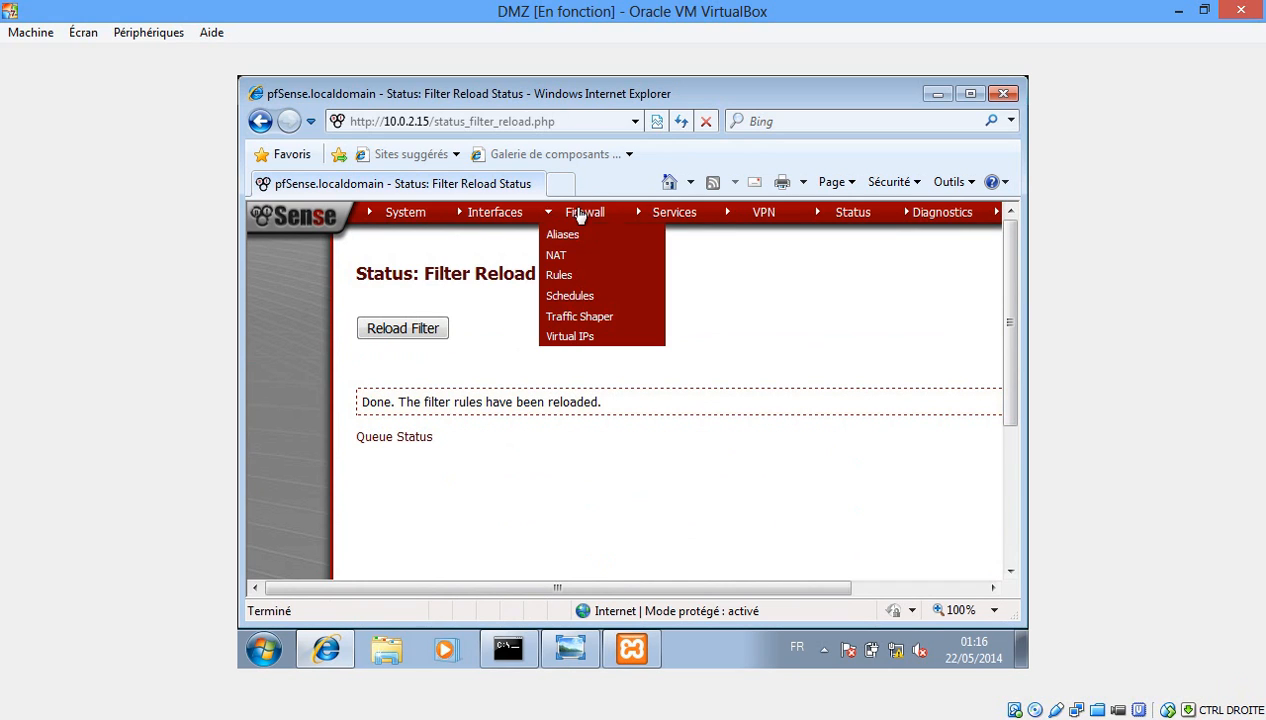
click(565, 277)
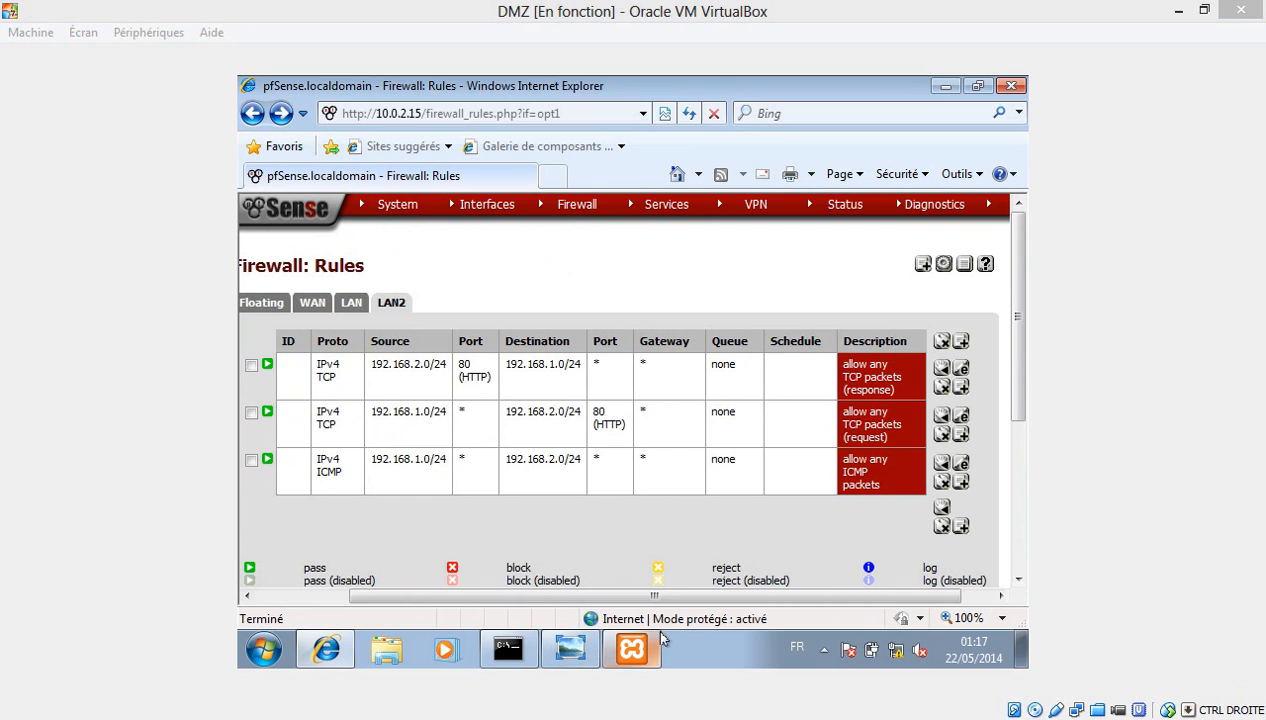
mouse_move(459, 719)
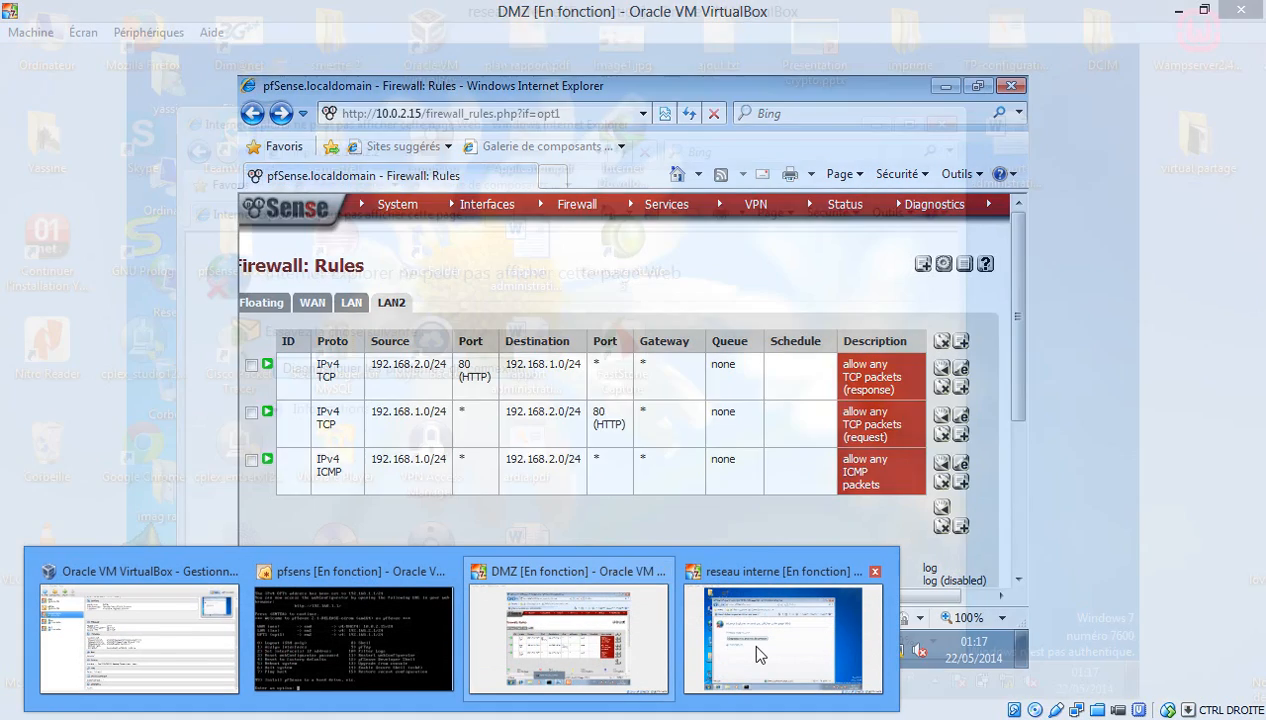
click(757, 648)
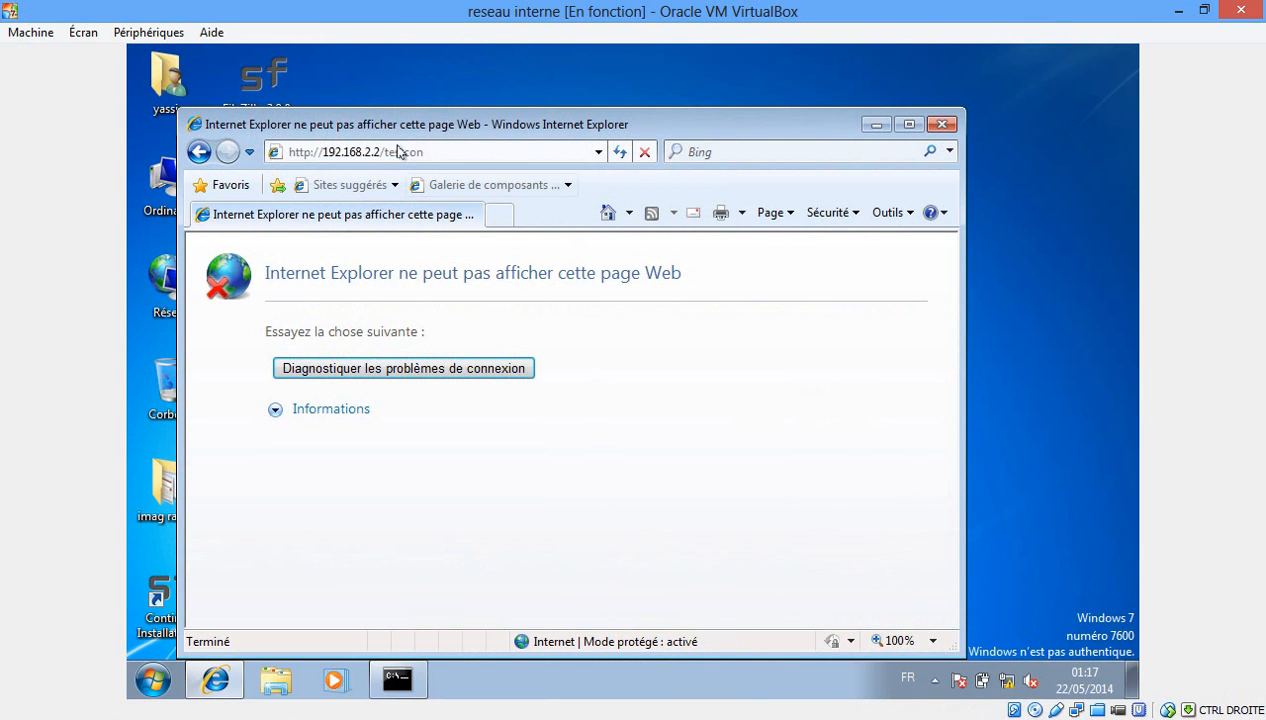
click(499, 214)
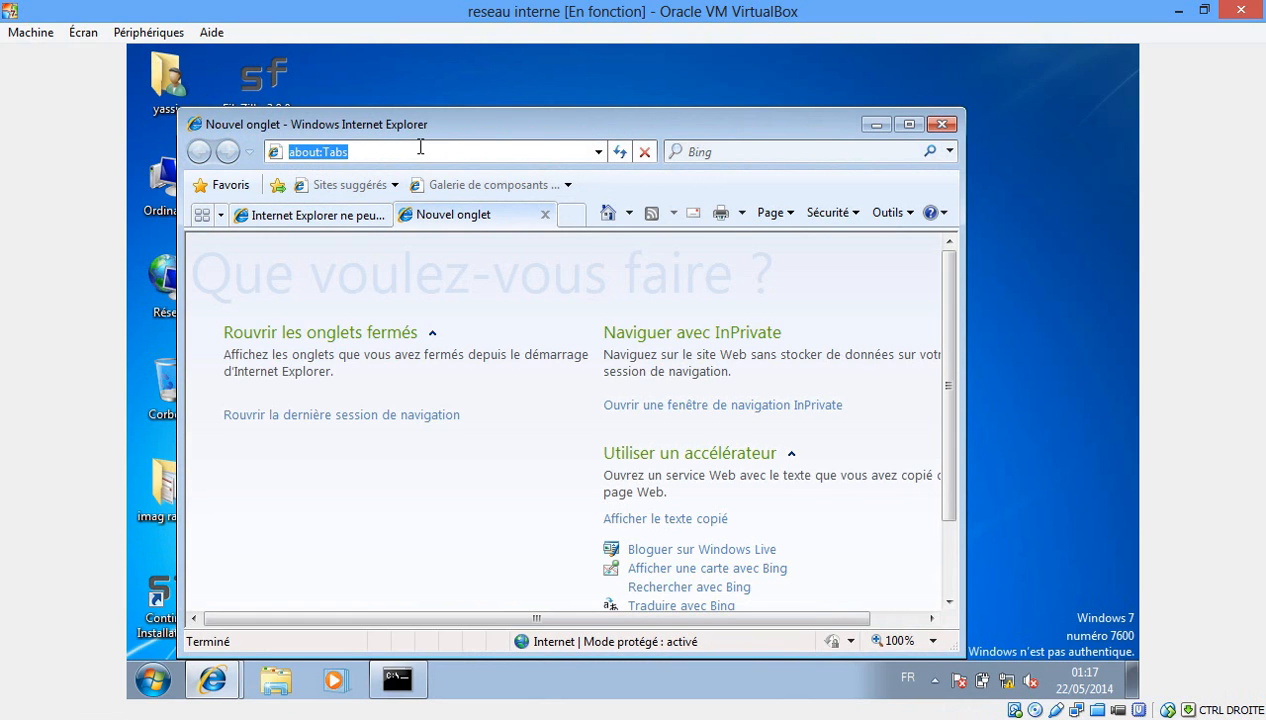
text(http:)
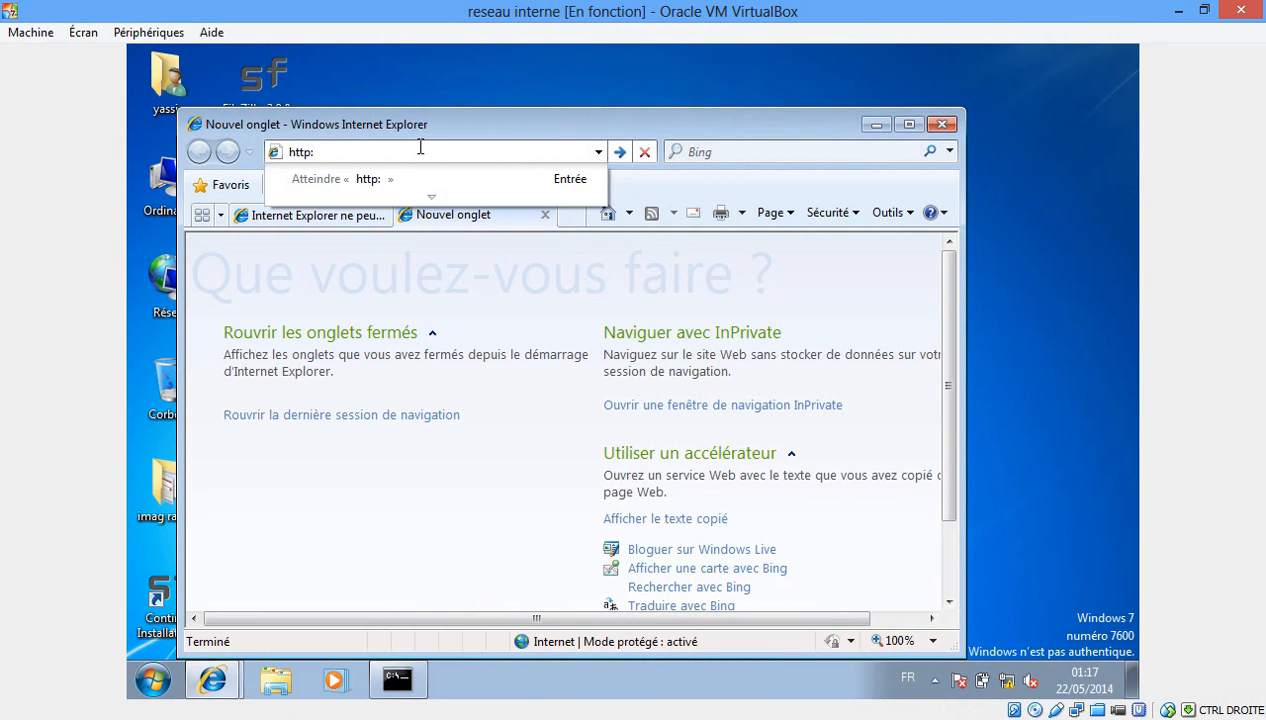
text(//1)
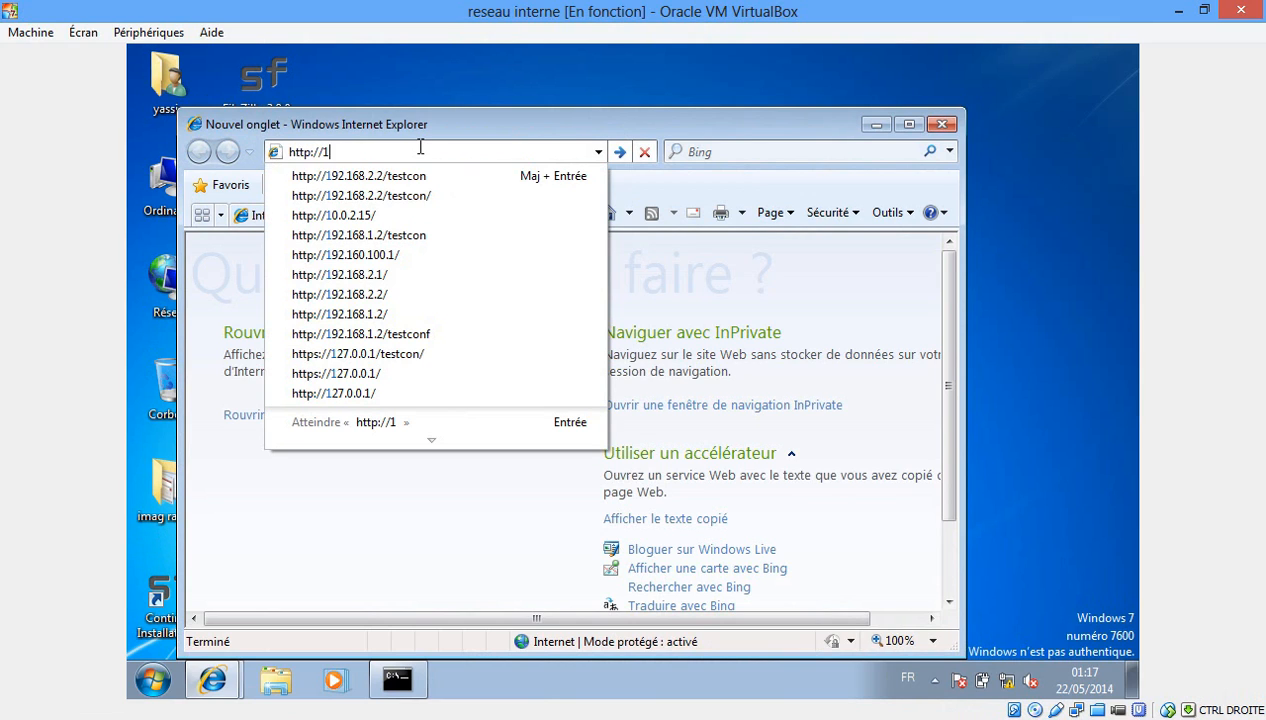
key(Down)
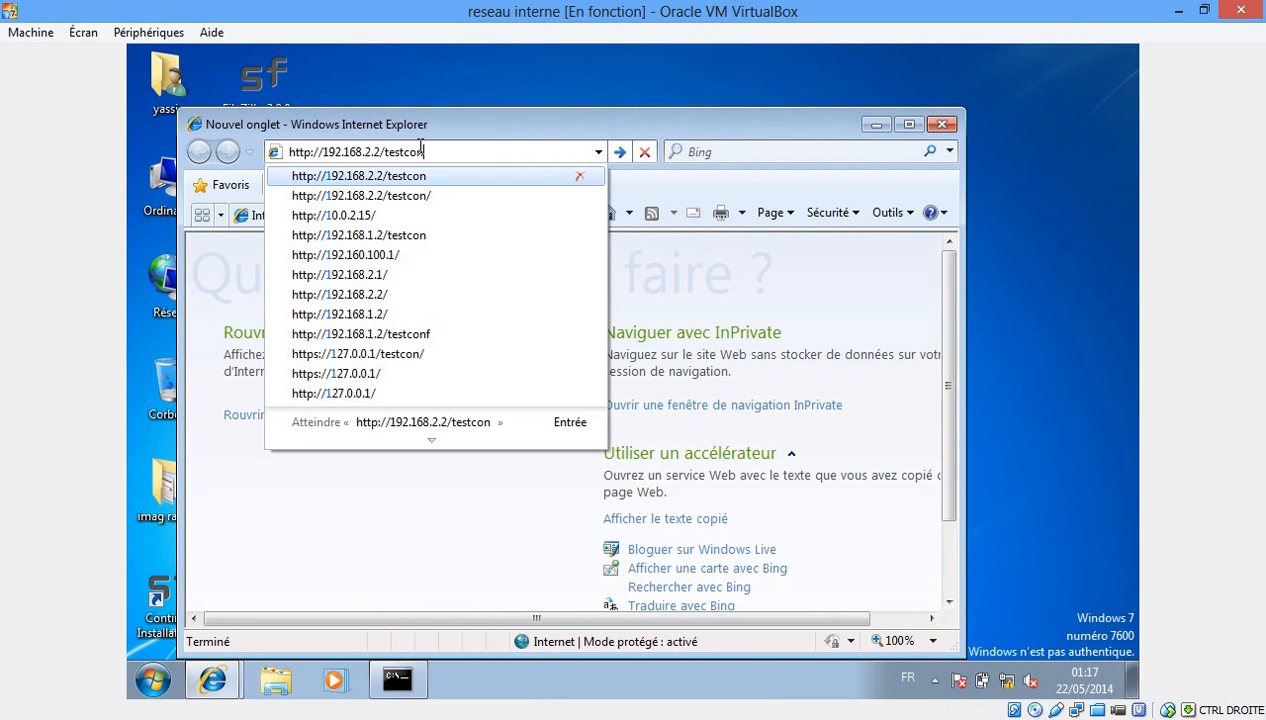
key(Return)
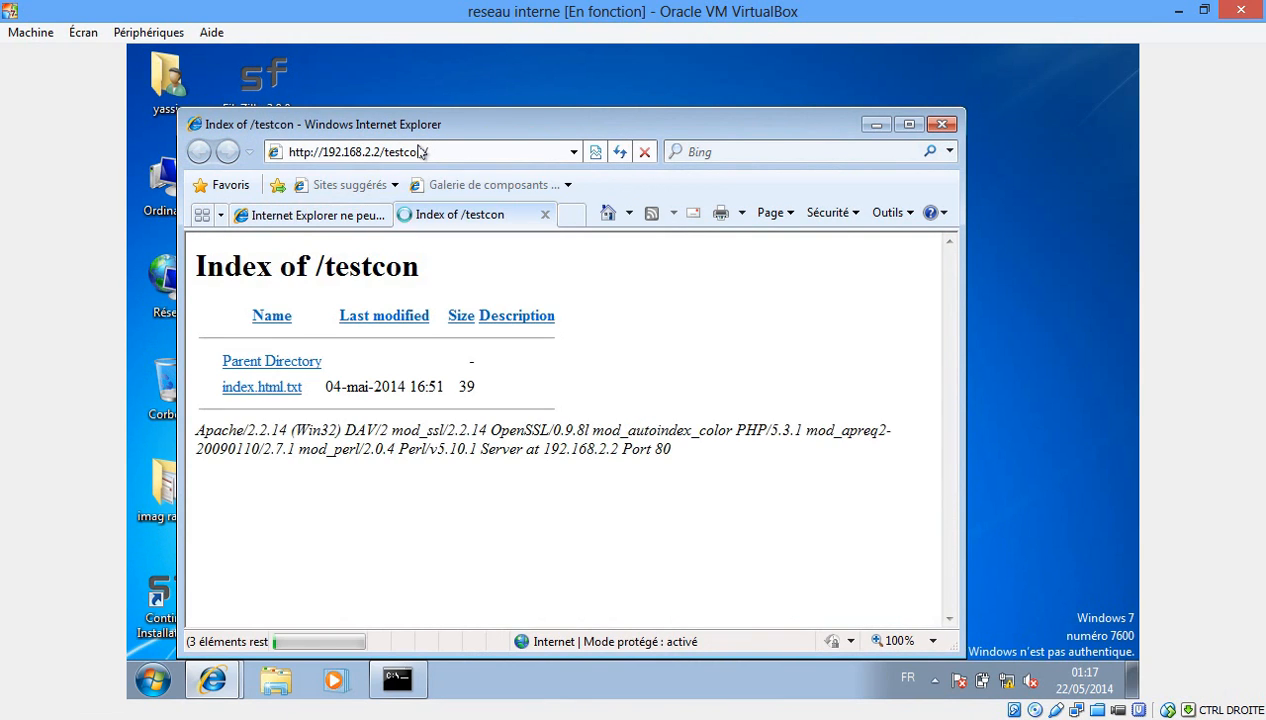
click(305, 217)
click(476, 218)
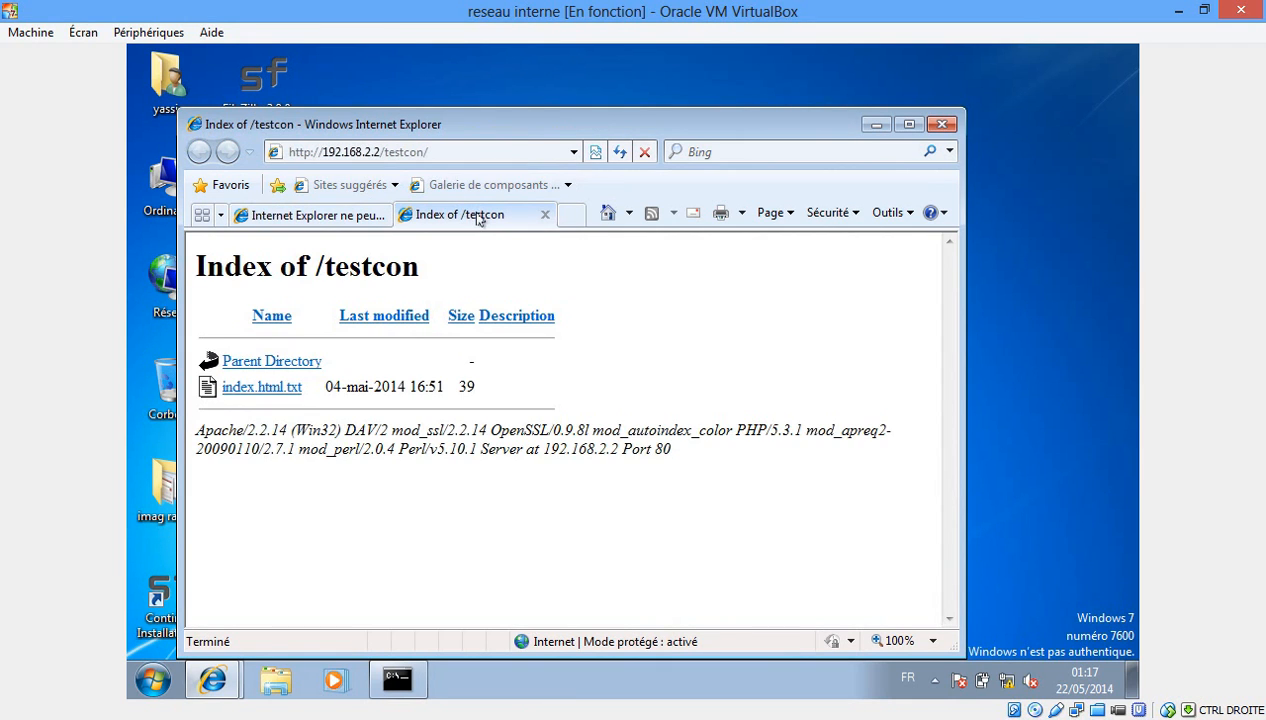
click(263, 391)
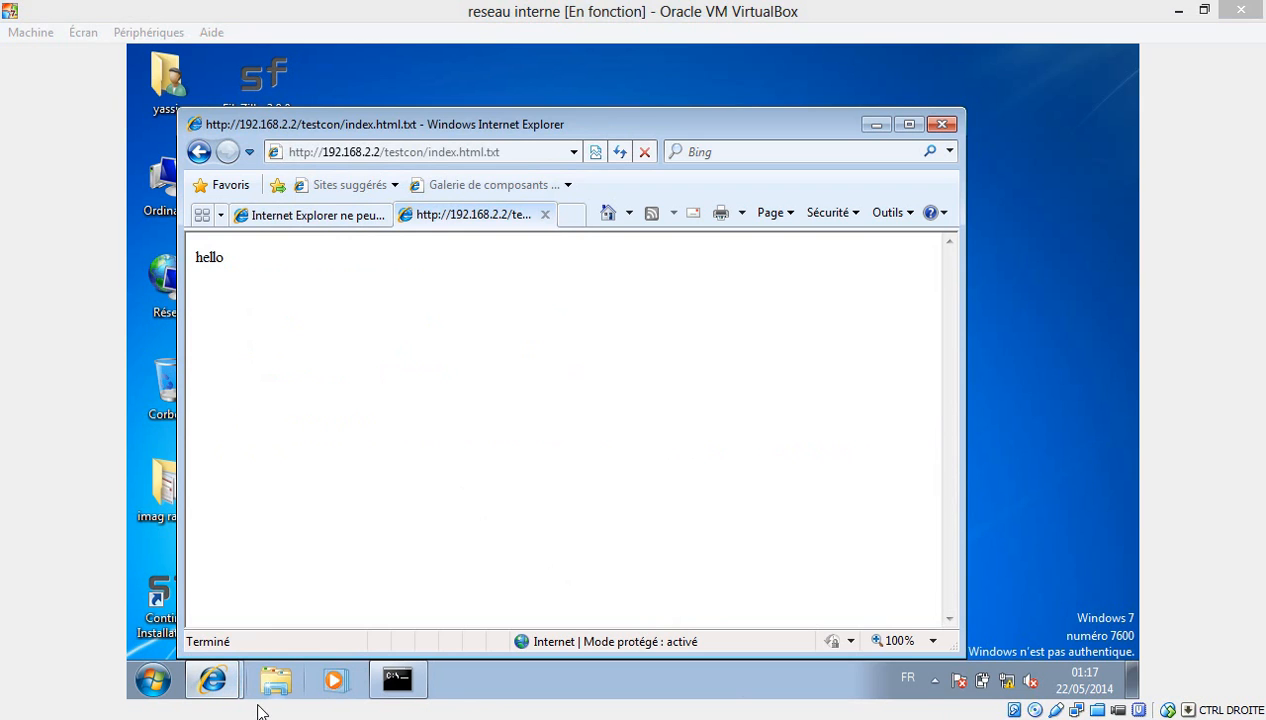
In the DMZ VM, start a new LAN2 rule with action Block and protocol any.
mouse_move(457, 716)
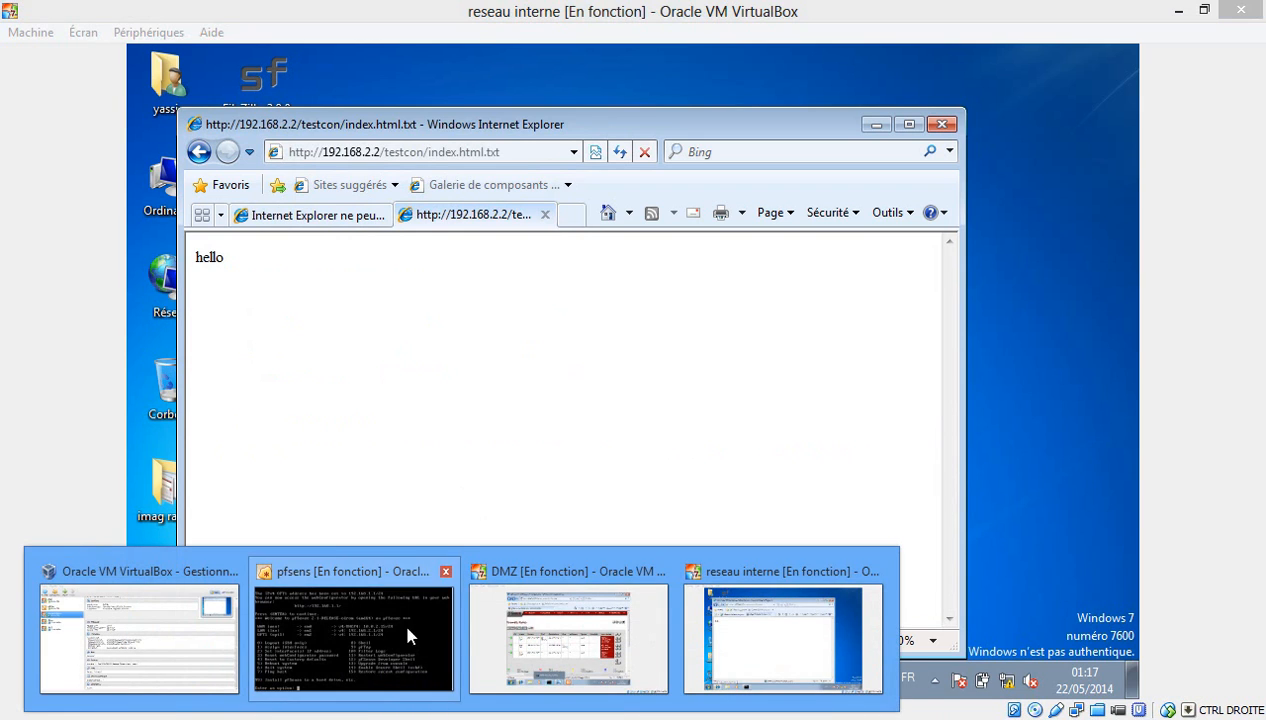
mouse_move(540, 617)
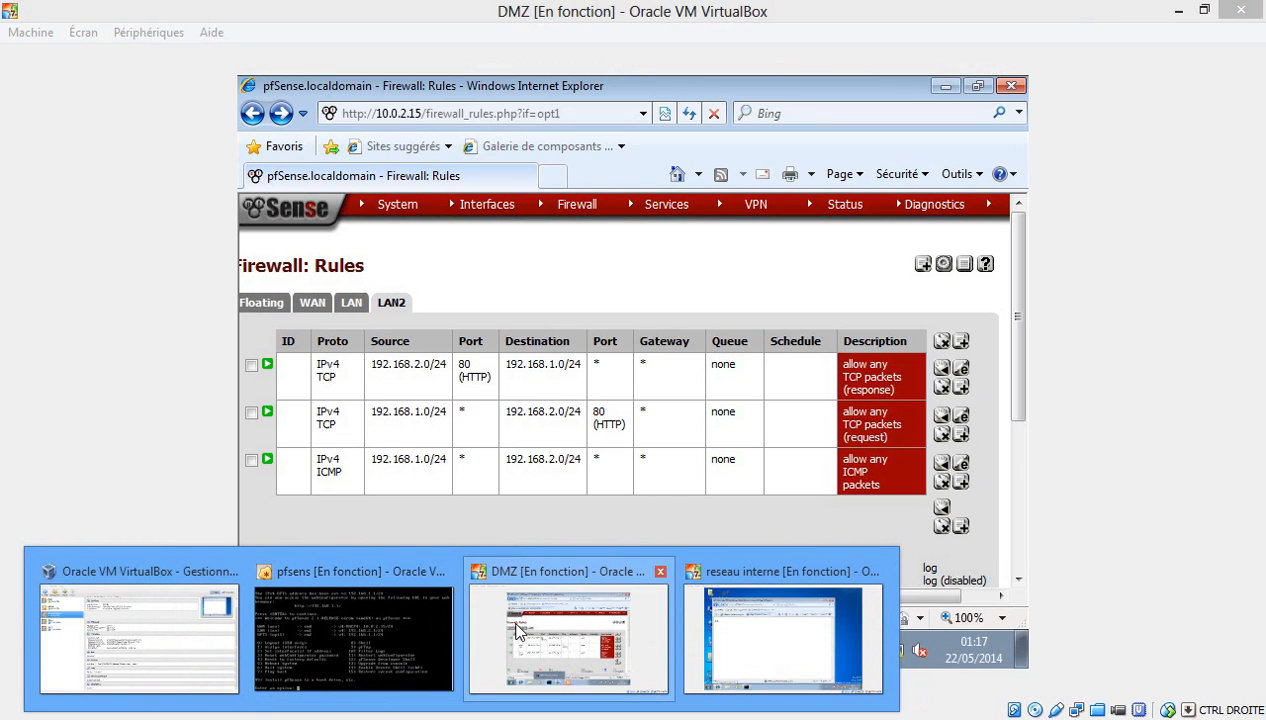
click(555, 630)
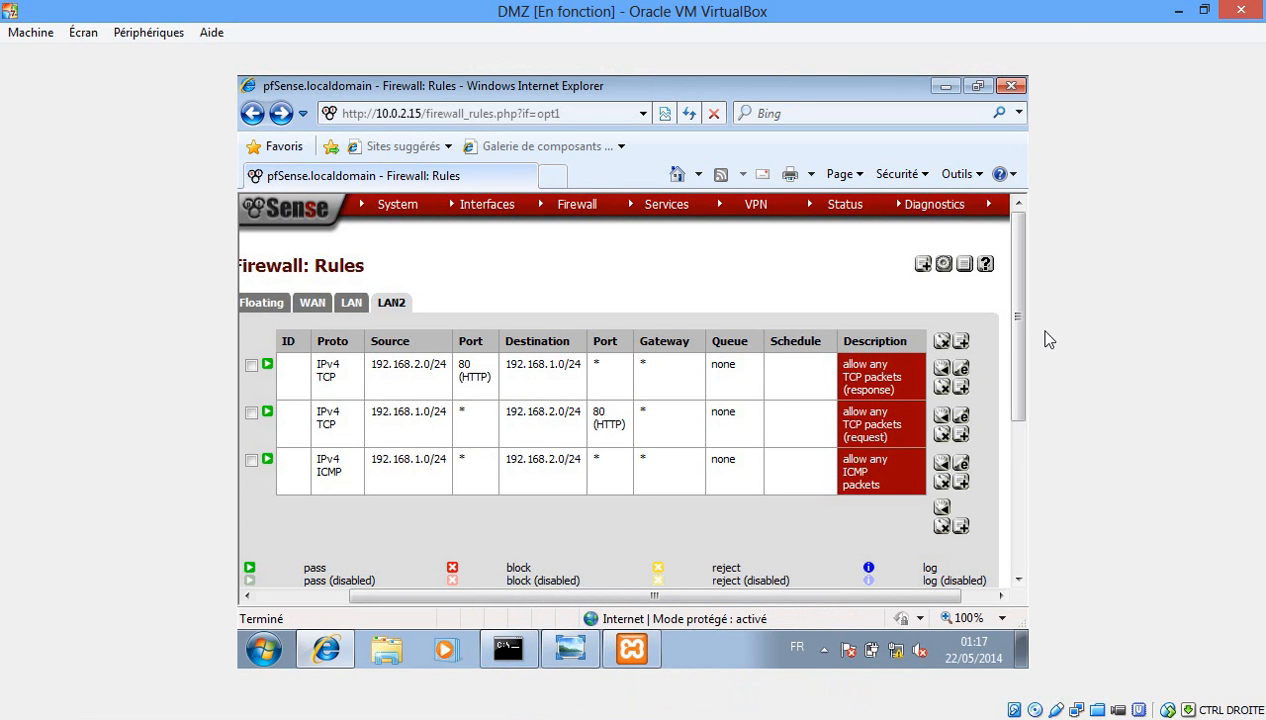
click(961, 342)
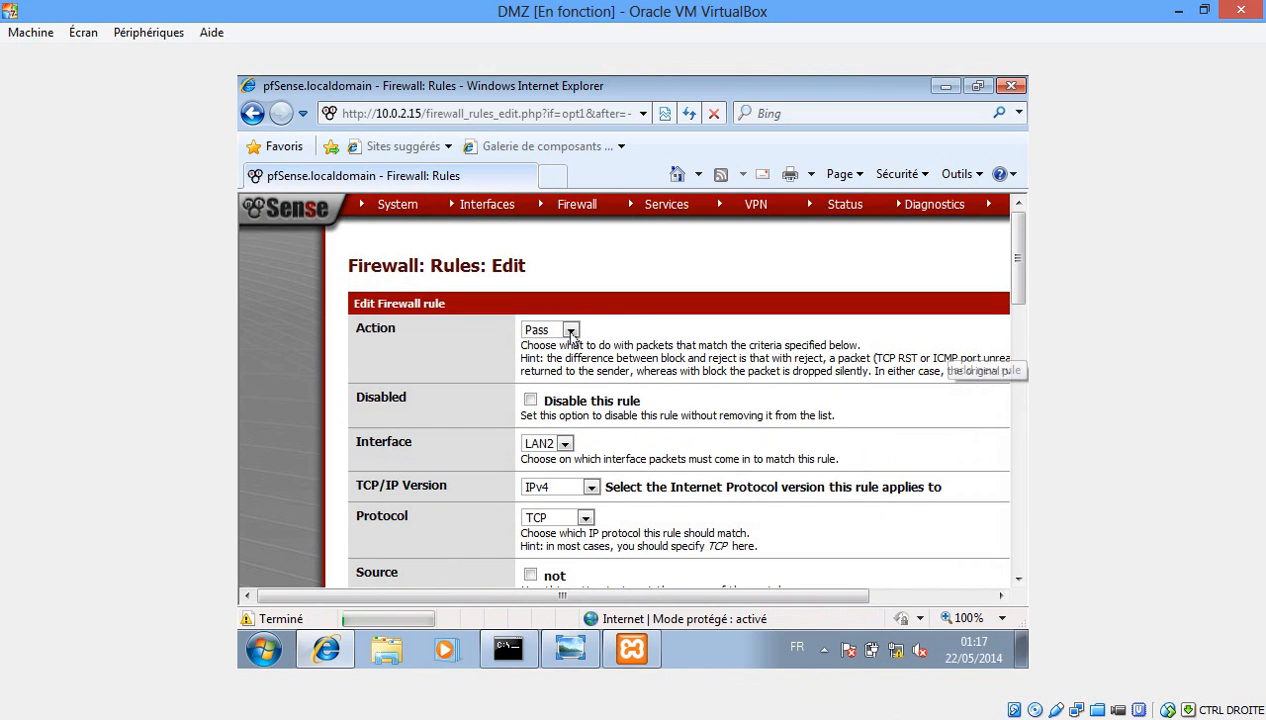
click(570, 331)
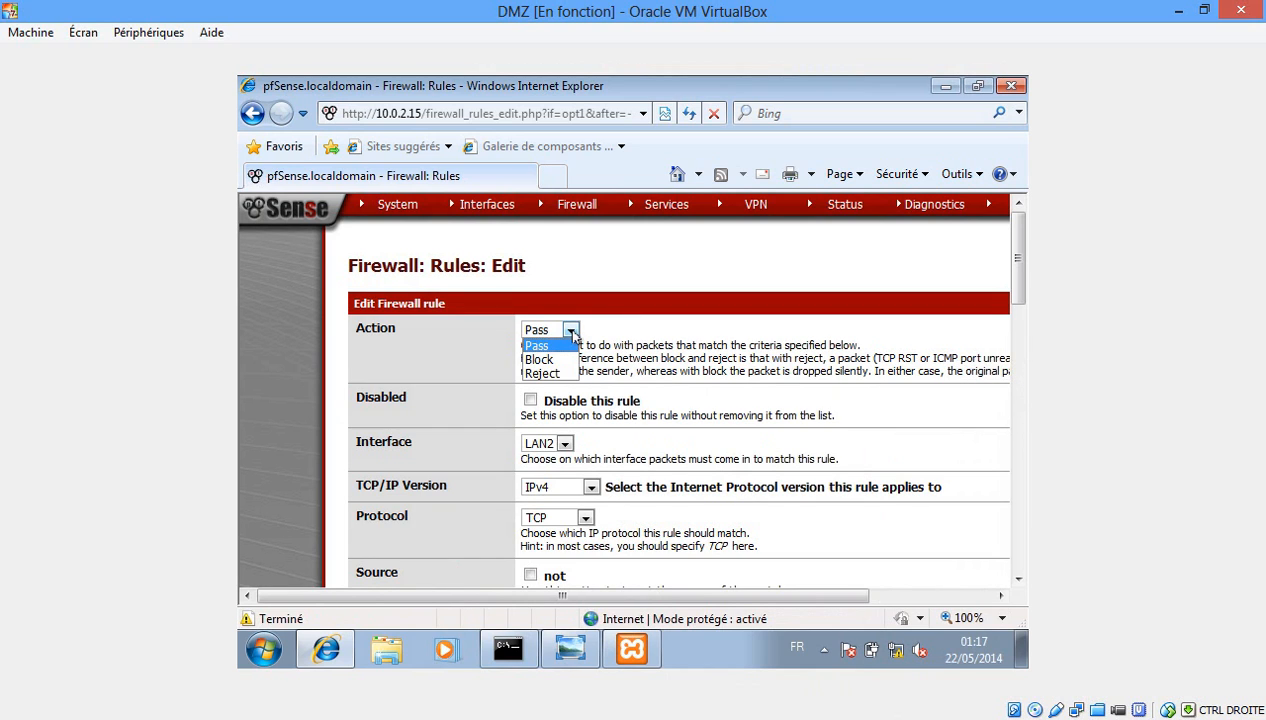
click(560, 357)
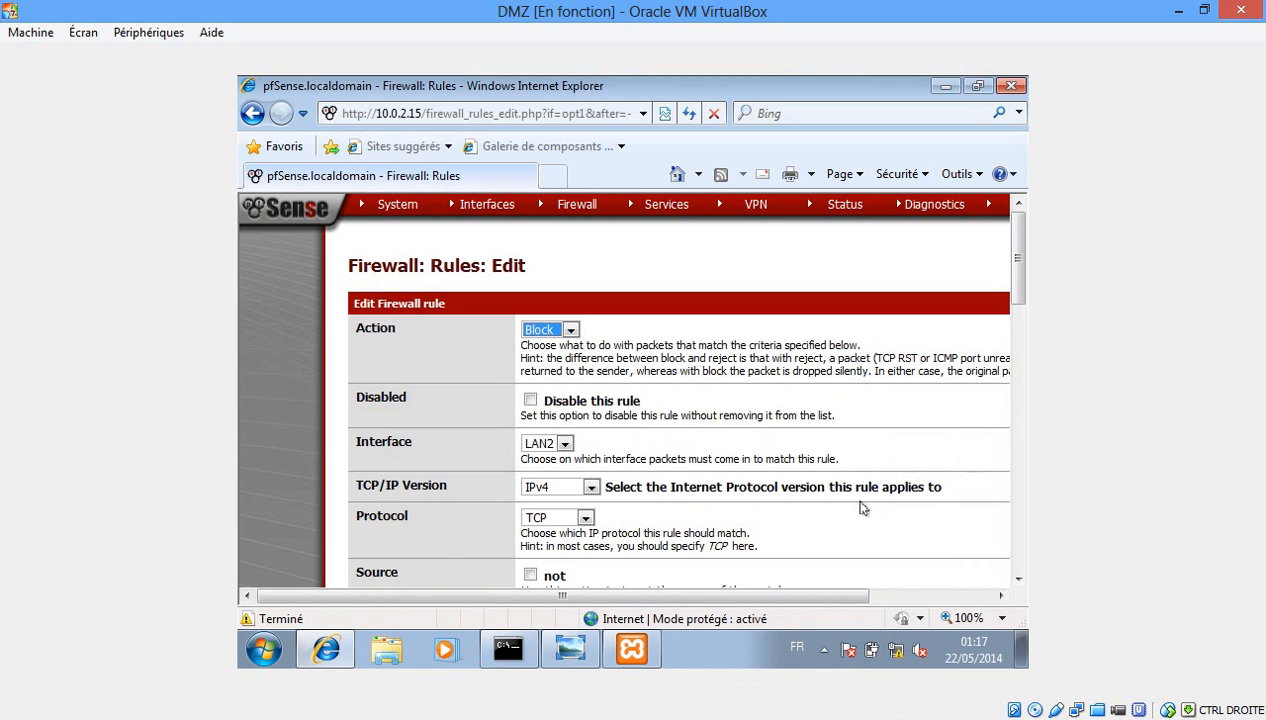
drag(782, 596, 832, 598)
drag(1017, 250, 1020, 285)
click(519, 365)
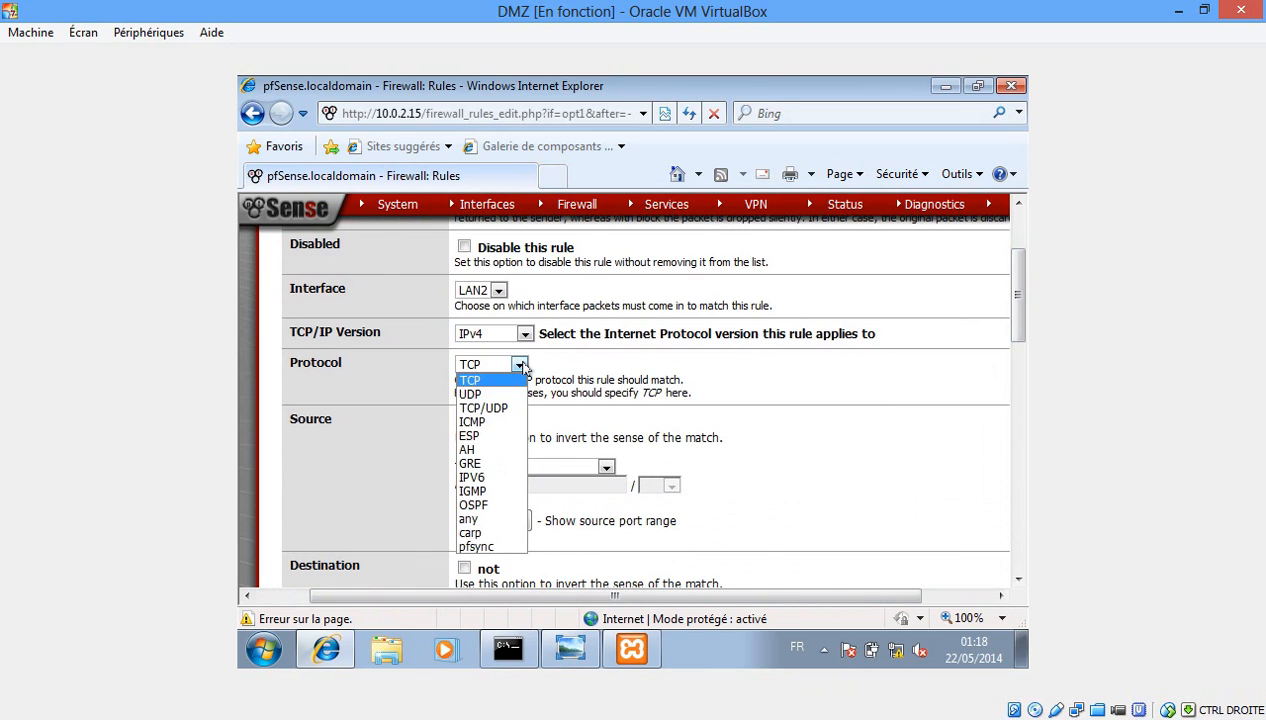
click(469, 519)
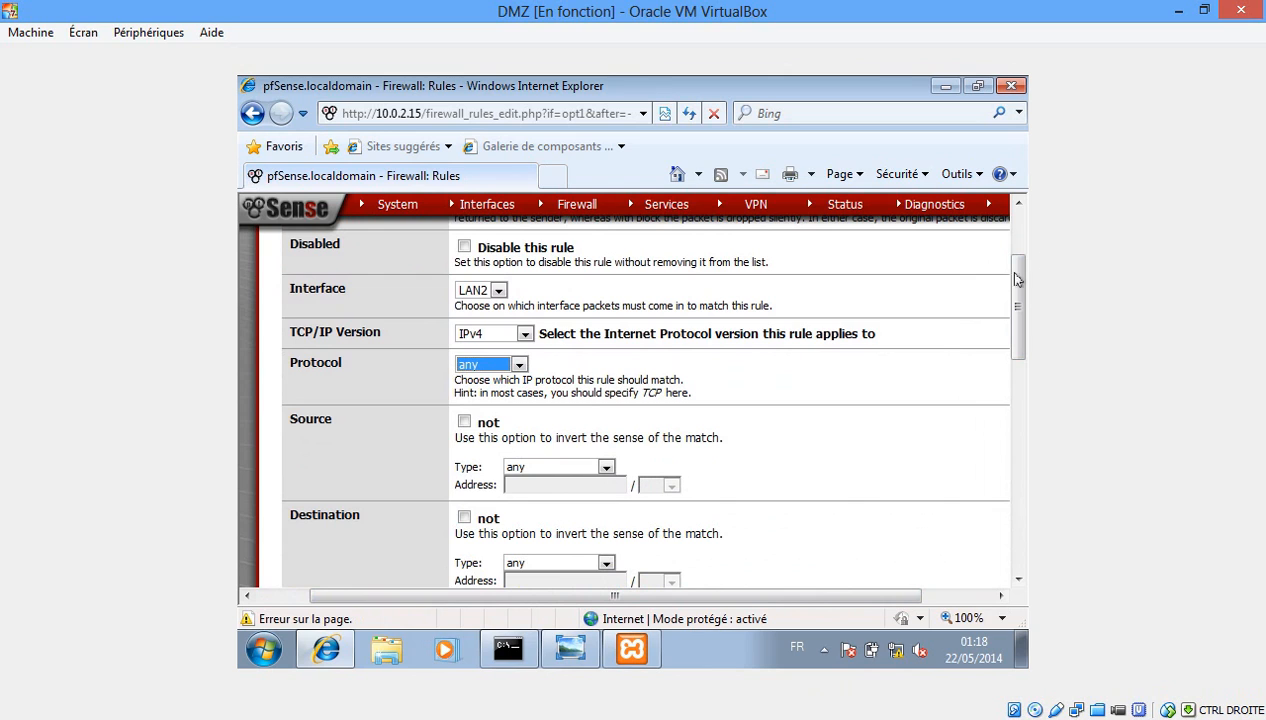
Set source network 10.0.2.0/24 and destination network 192.168.1.0/24.
drag(1022, 286, 1022, 306)
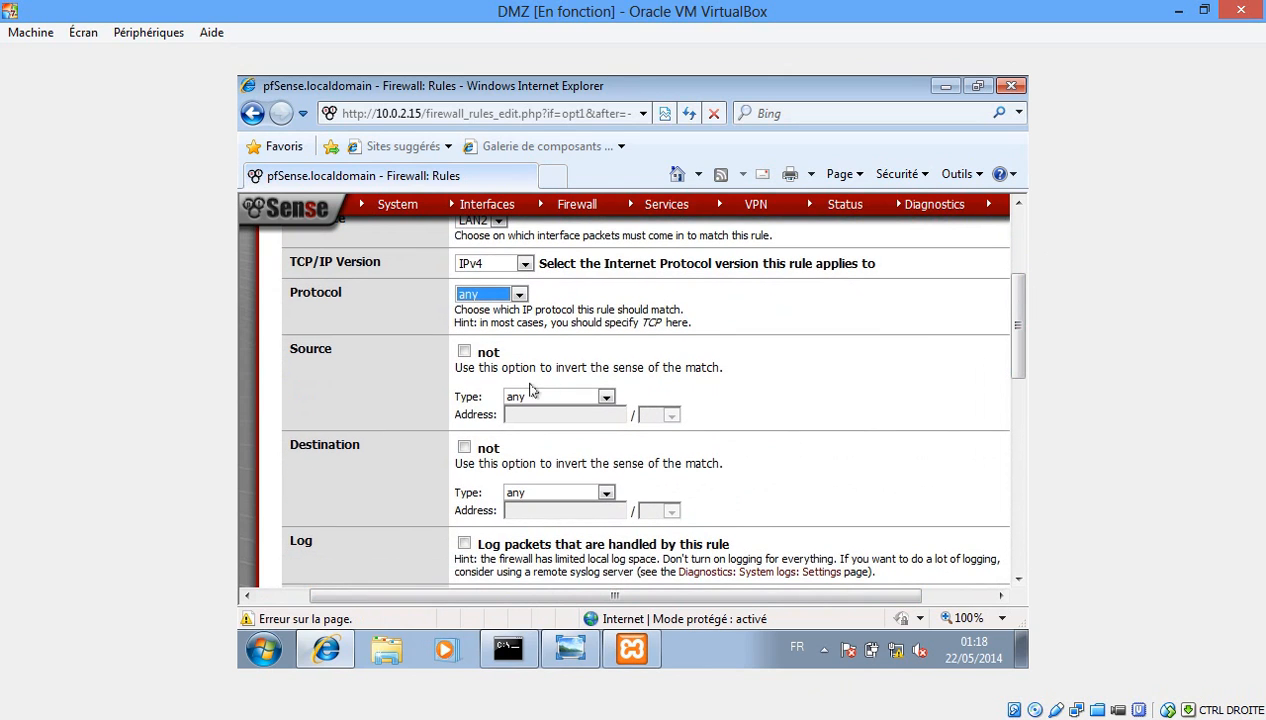
click(607, 397)
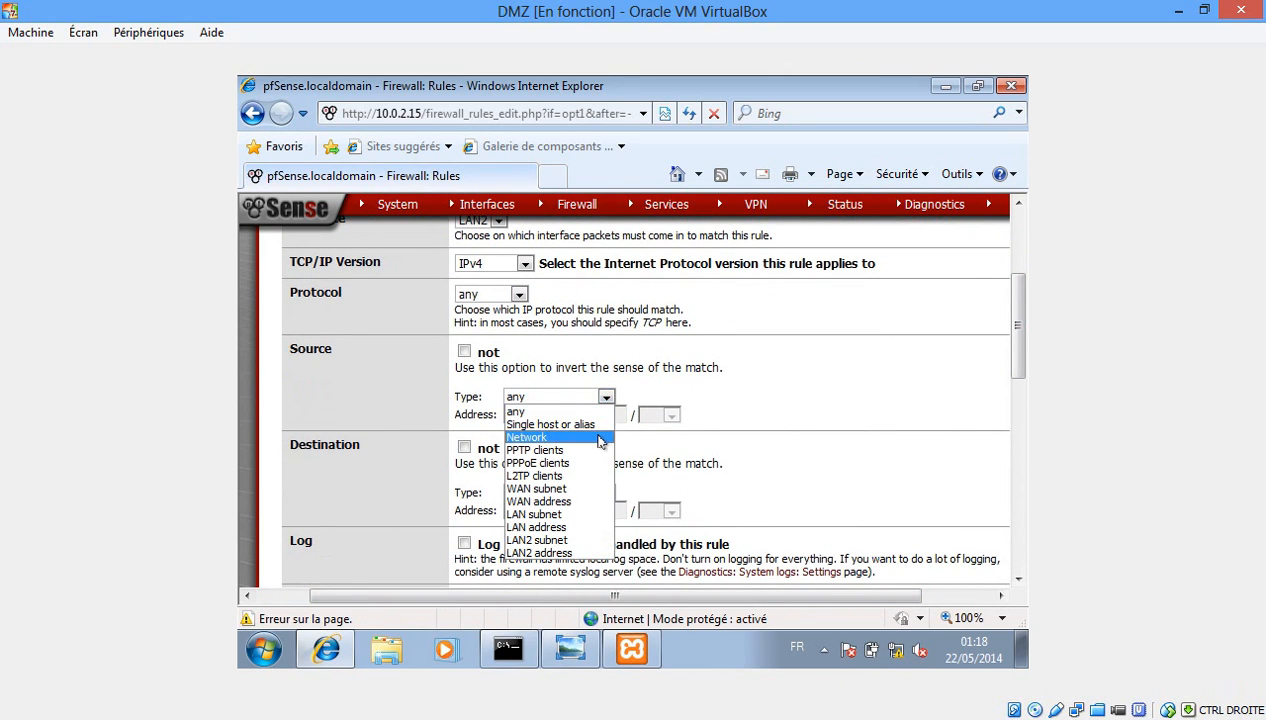
click(560, 437)
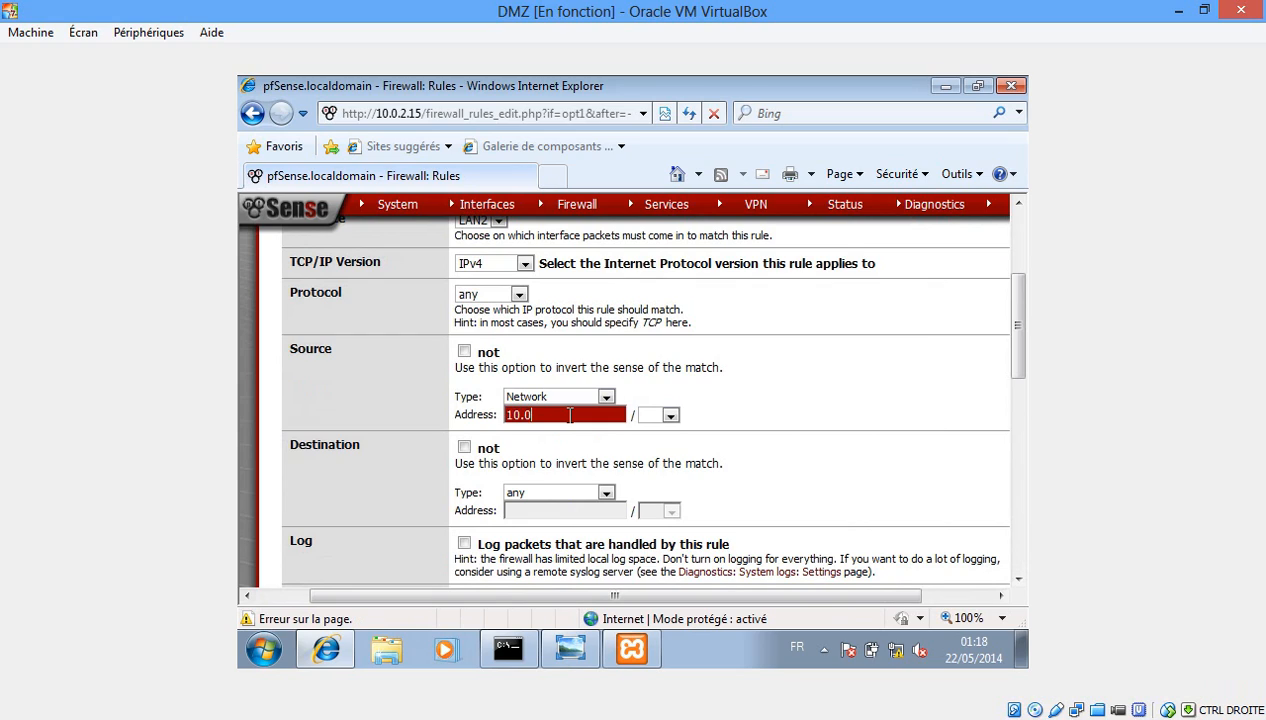
key(Tab)
key(2)
drag(1017, 307, 1017, 337)
click(607, 417)
click(578, 456)
click(570, 436)
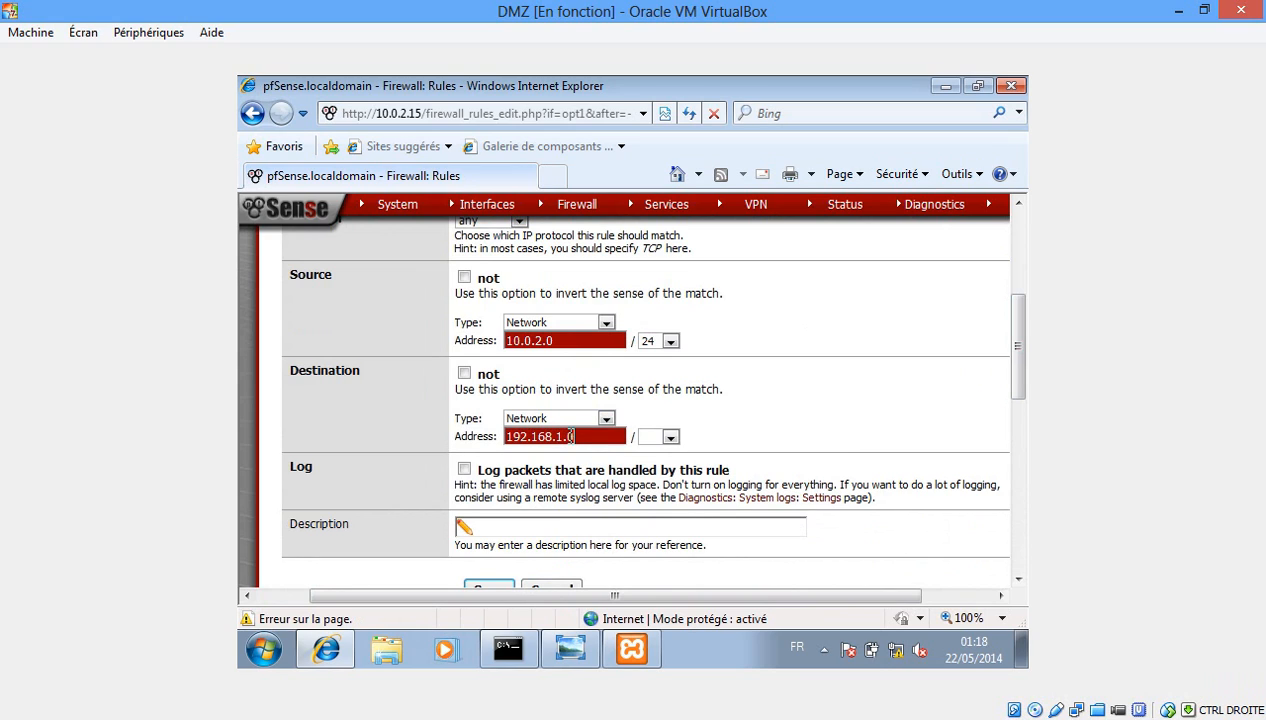
text(24)
Describe the rule as blocking any packets from the internet and save it.
scroll(1020, 345, down, 2)
click(597, 418)
text(b)
key(Down)
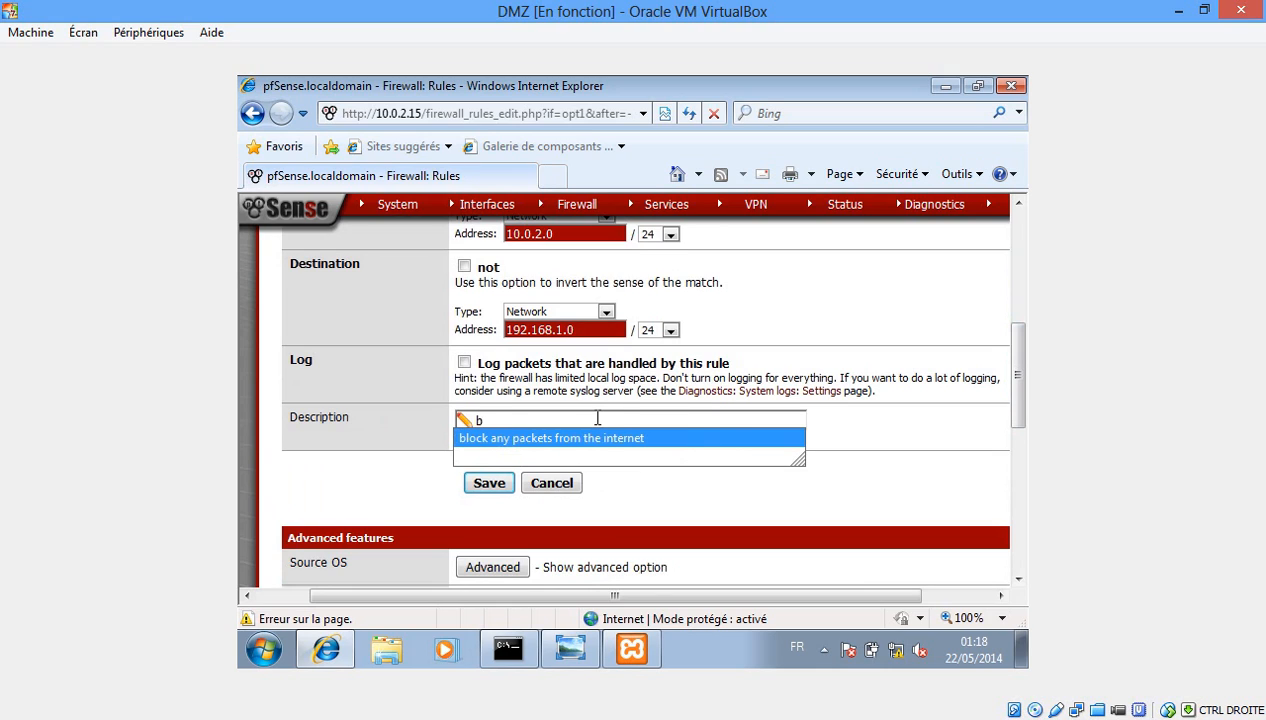
key(Return)
click(490, 482)
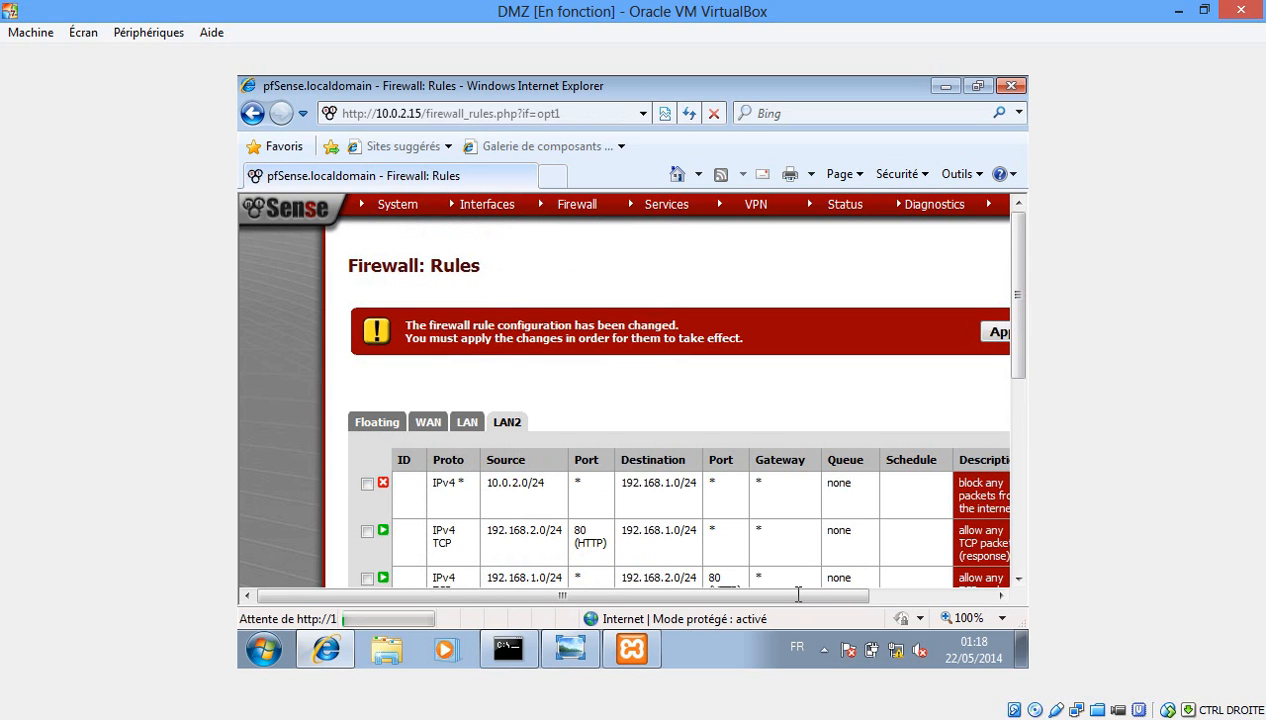
Apply the rule changes, confirm the filter reload, and return to the LAN2 rules list.
drag(772, 596, 852, 596)
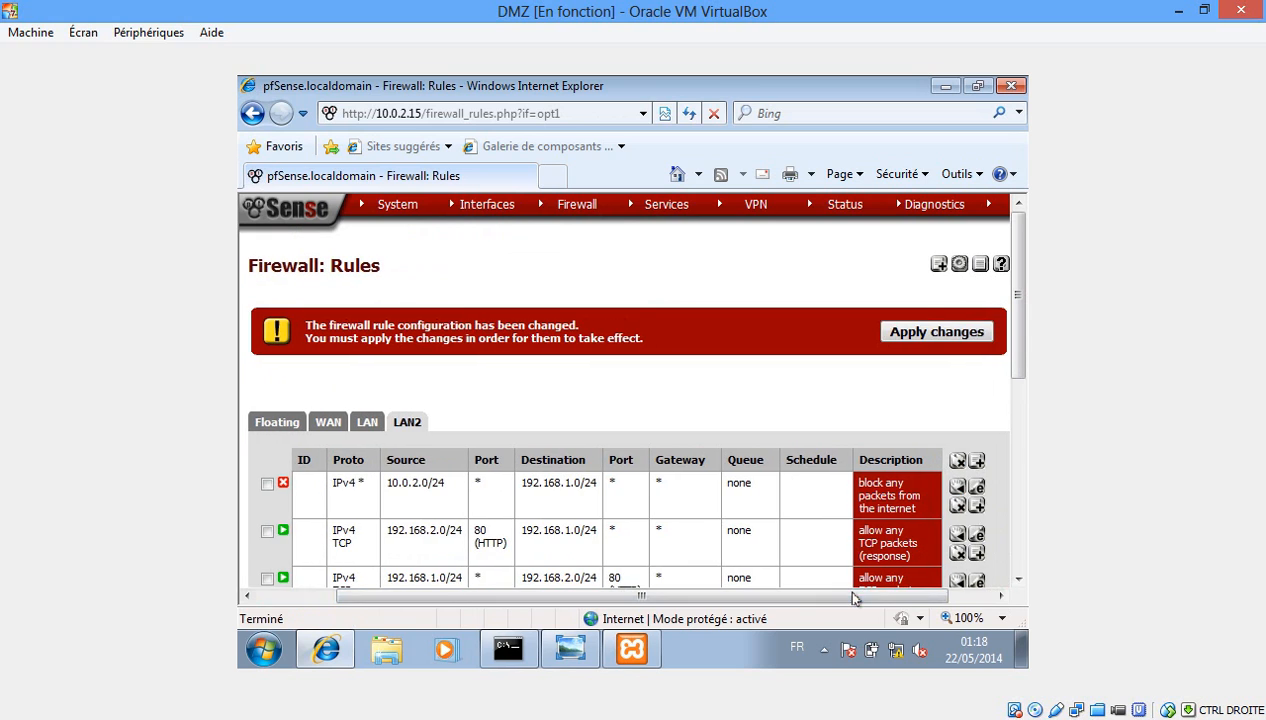
click(926, 336)
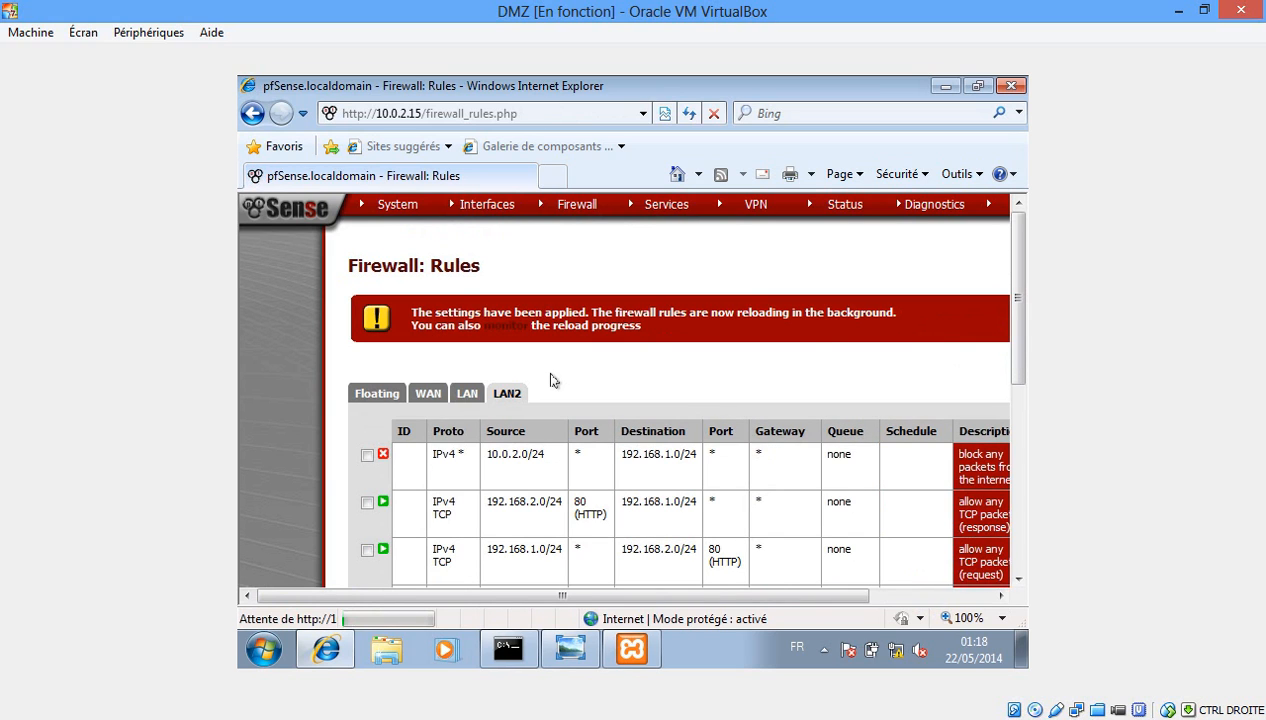
click(505, 330)
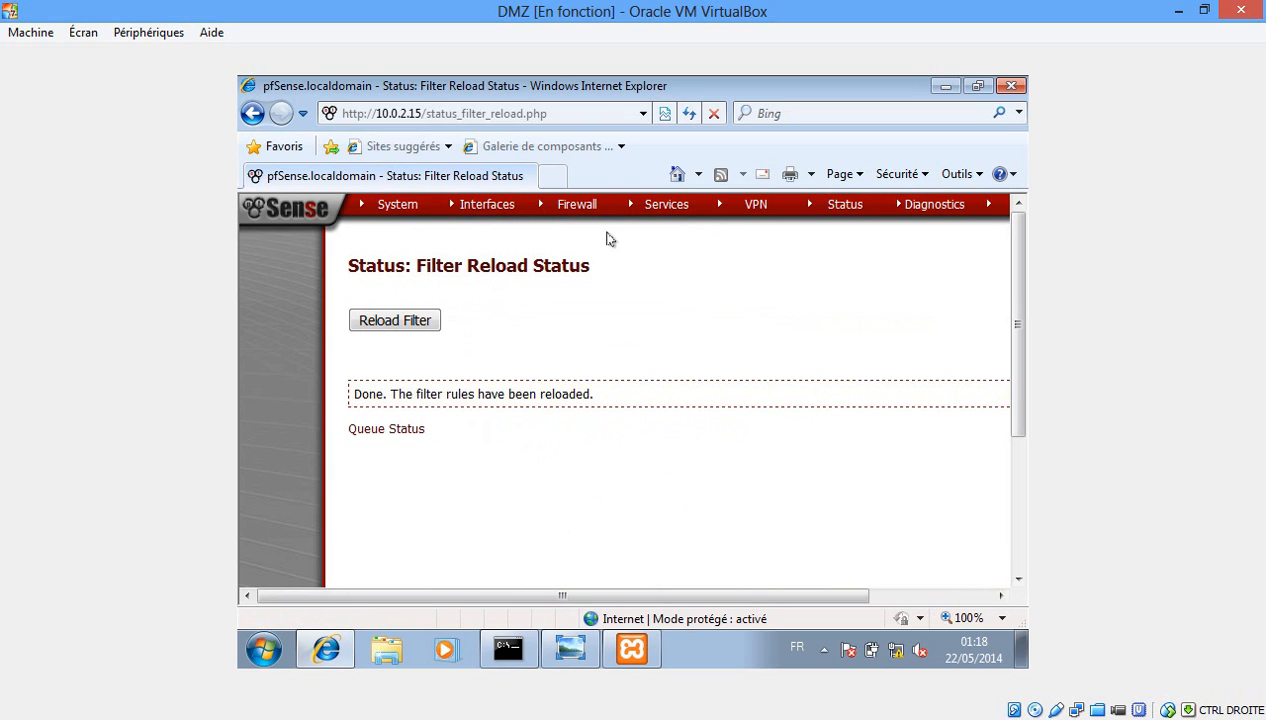
mouse_move(581, 211)
click(560, 268)
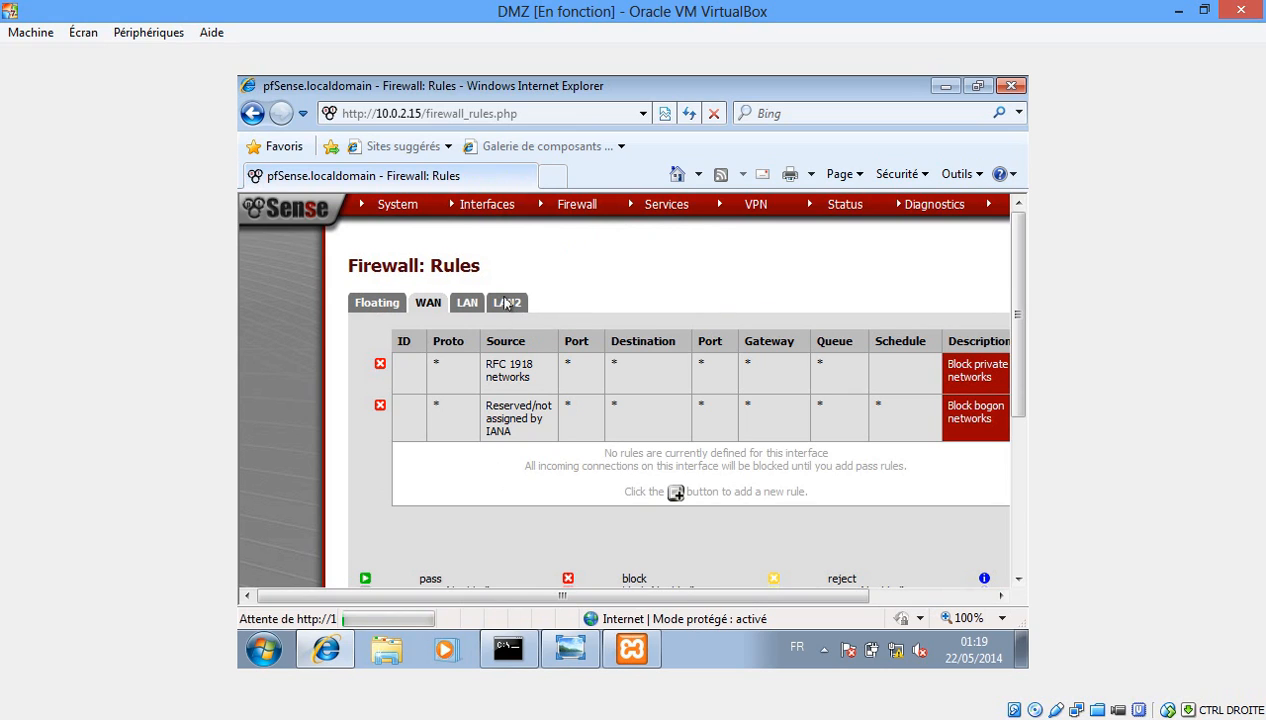
click(507, 305)
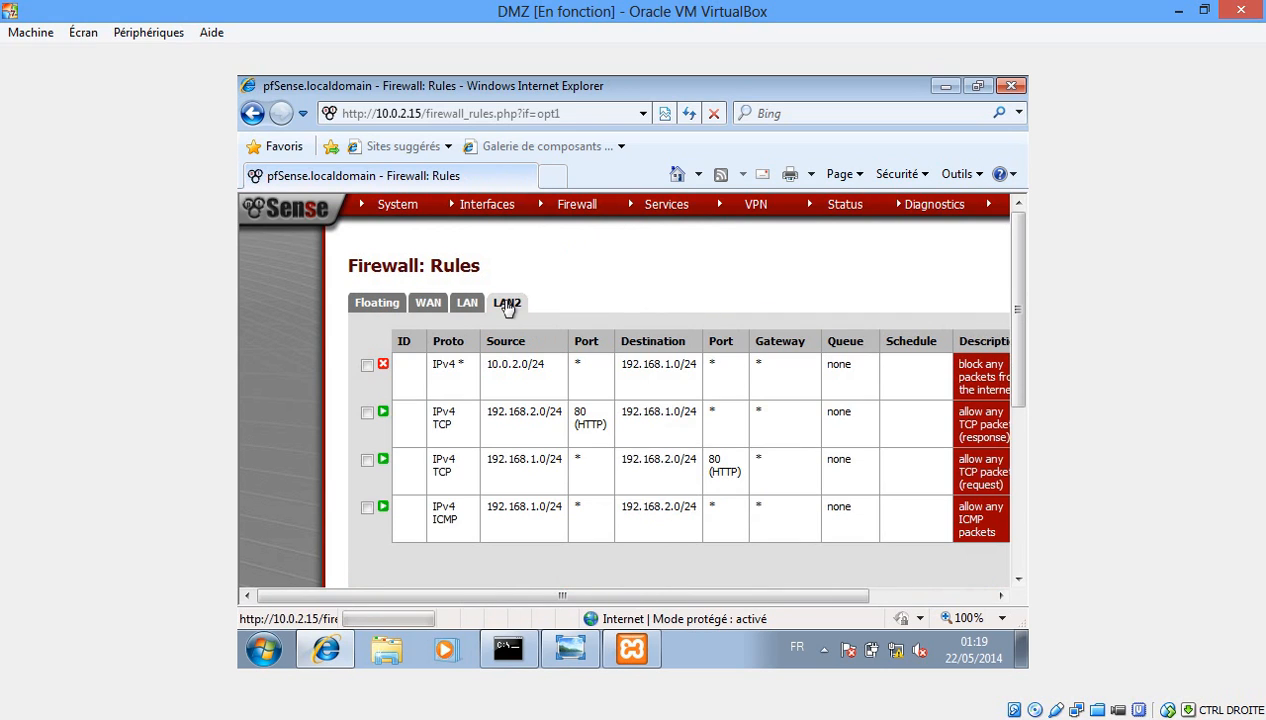